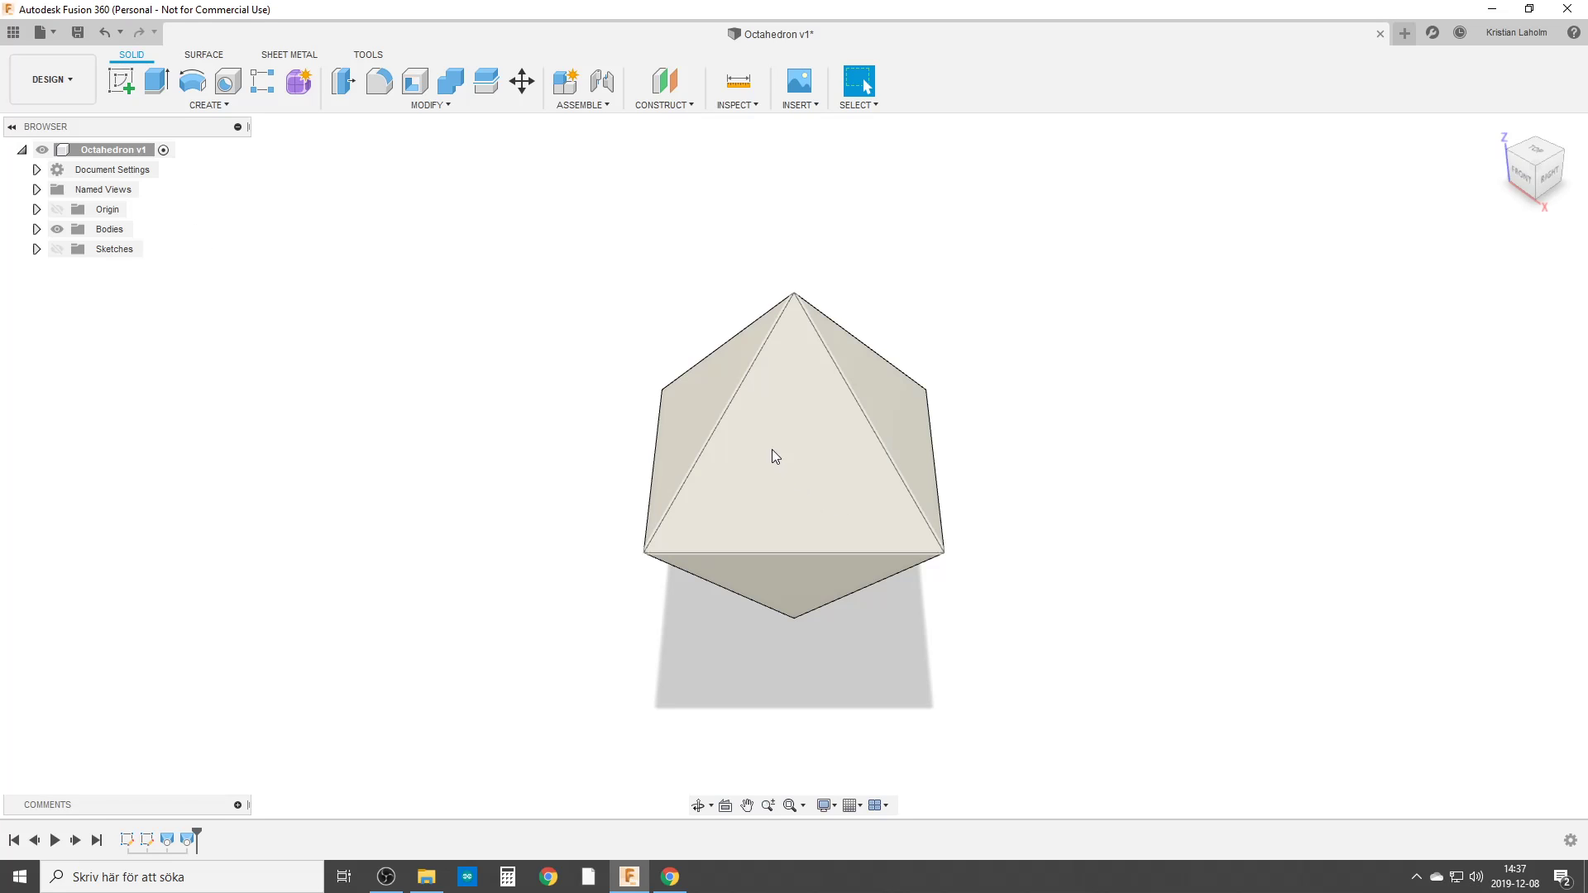
# Create a new empty design and start a sketch on the horizontal XY plane.
pyautogui.keyDown('shift'); pyautogui.moveTo(775, 457); pyautogui.dragTo(796, 509, button='middle'); pyautogui.keyUp('shift')
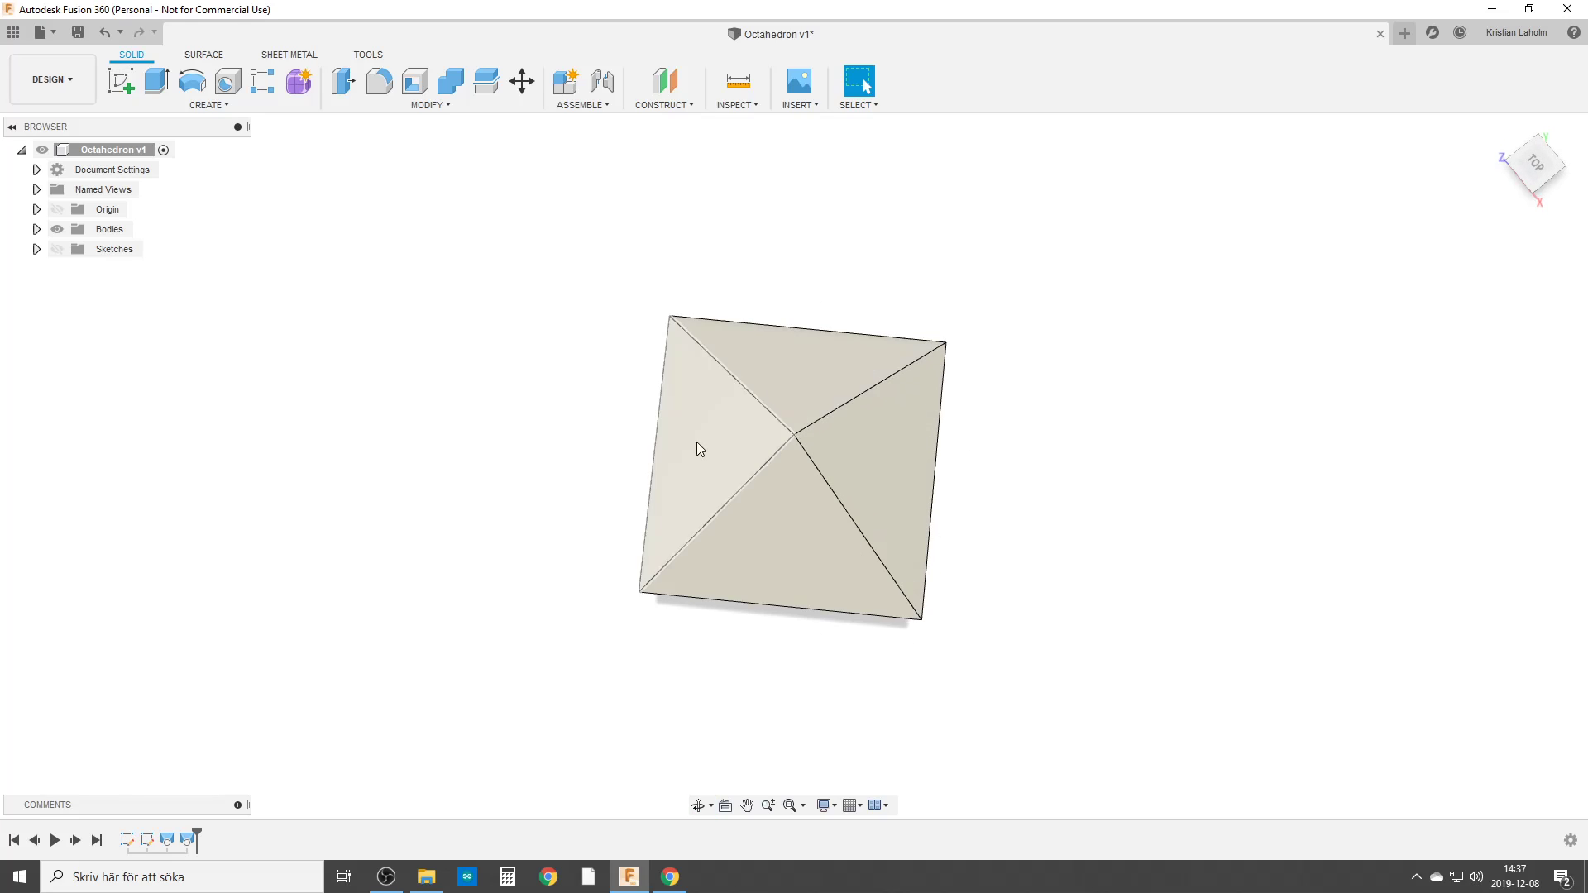
pyautogui.click(1404, 34)
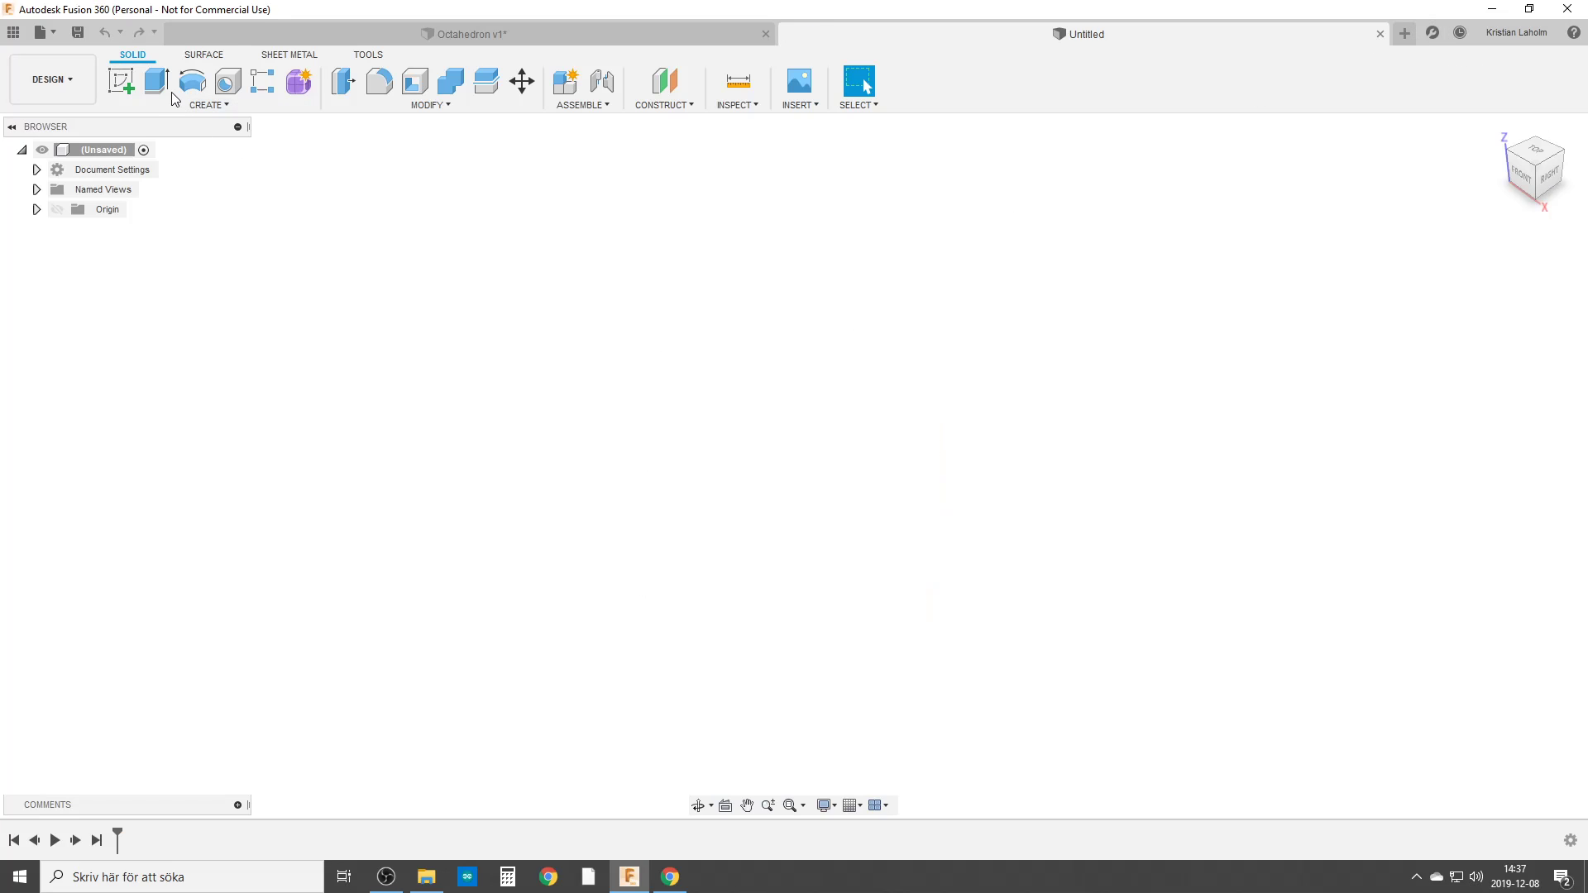
pyautogui.click(127, 72)
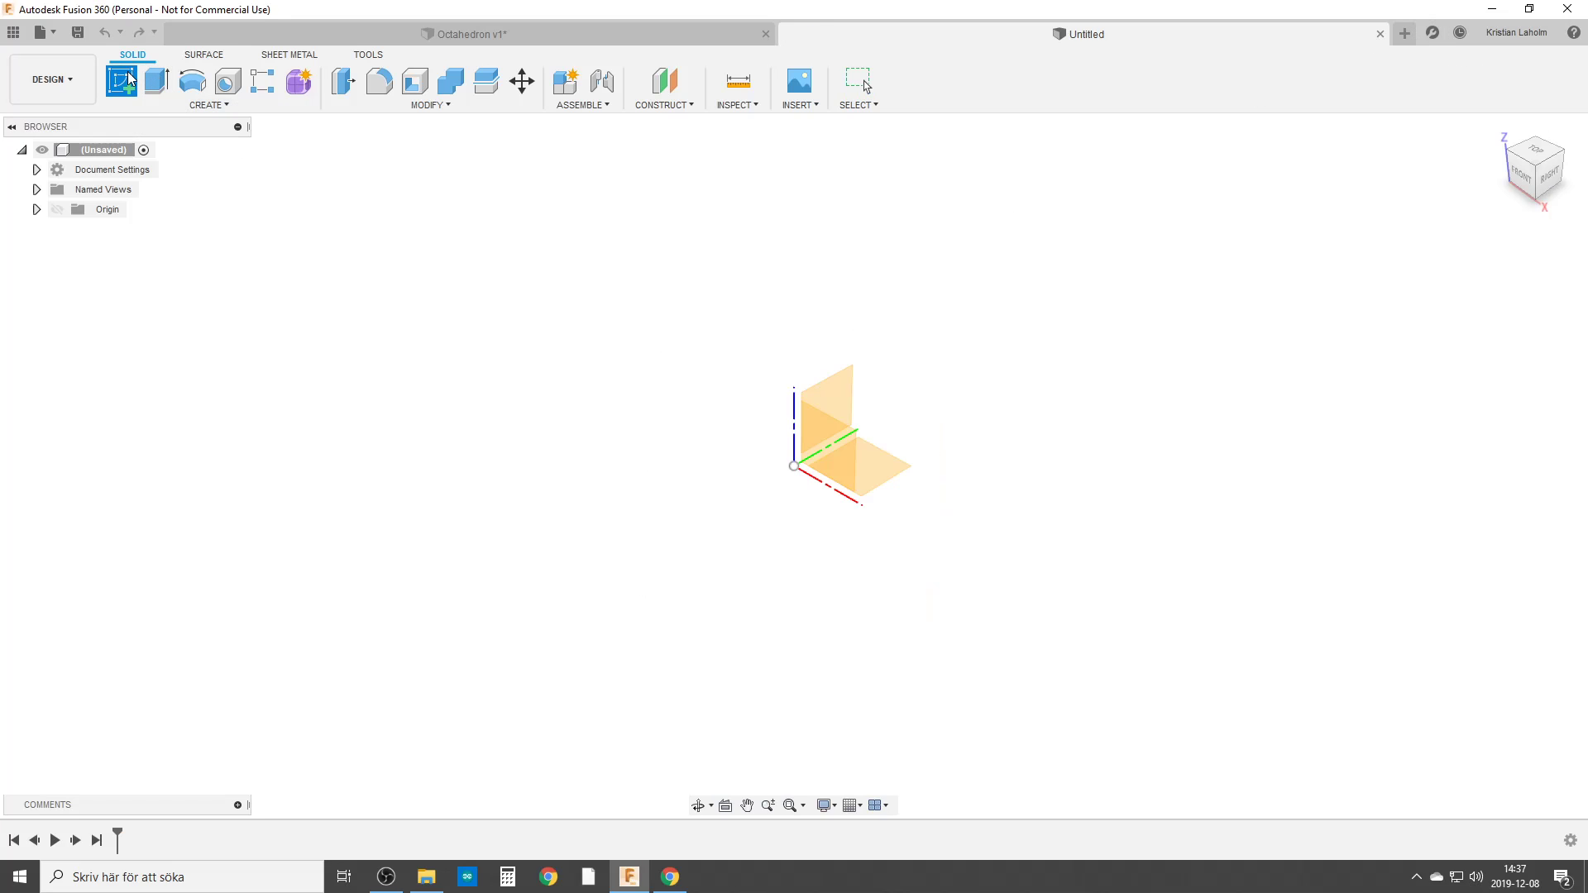
pyautogui.click(887, 473)
# Draw a four-sided circumscribed polygon centred on the origin, with sides about 86 mm long.
pyautogui.click(209, 104)
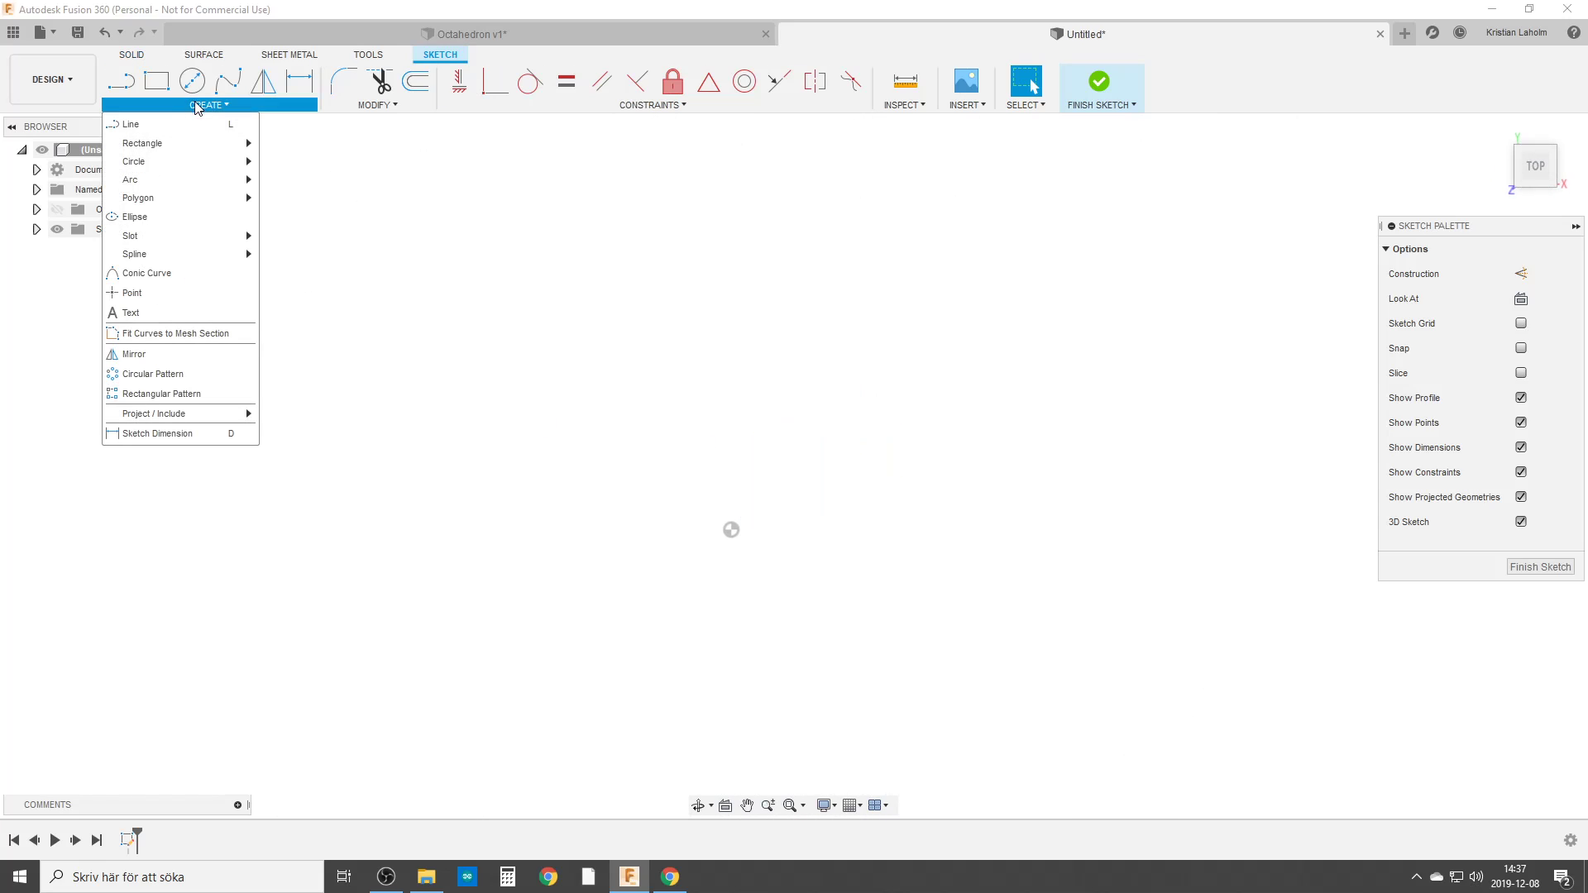
pyautogui.moveTo(141, 198)
pyautogui.click(307, 205)
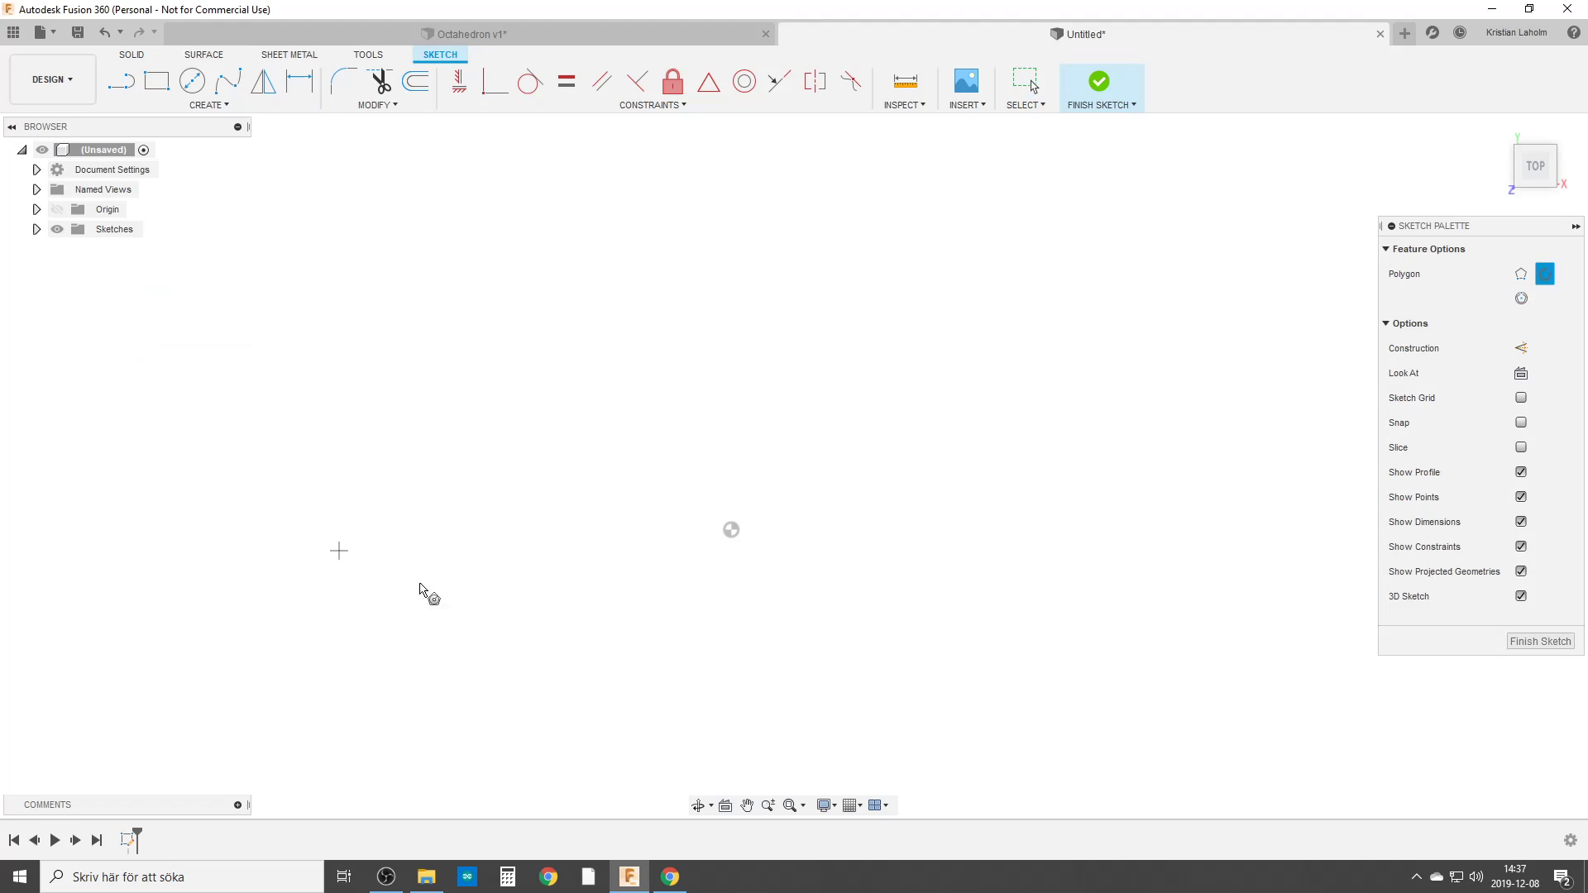
pyautogui.click(732, 530)
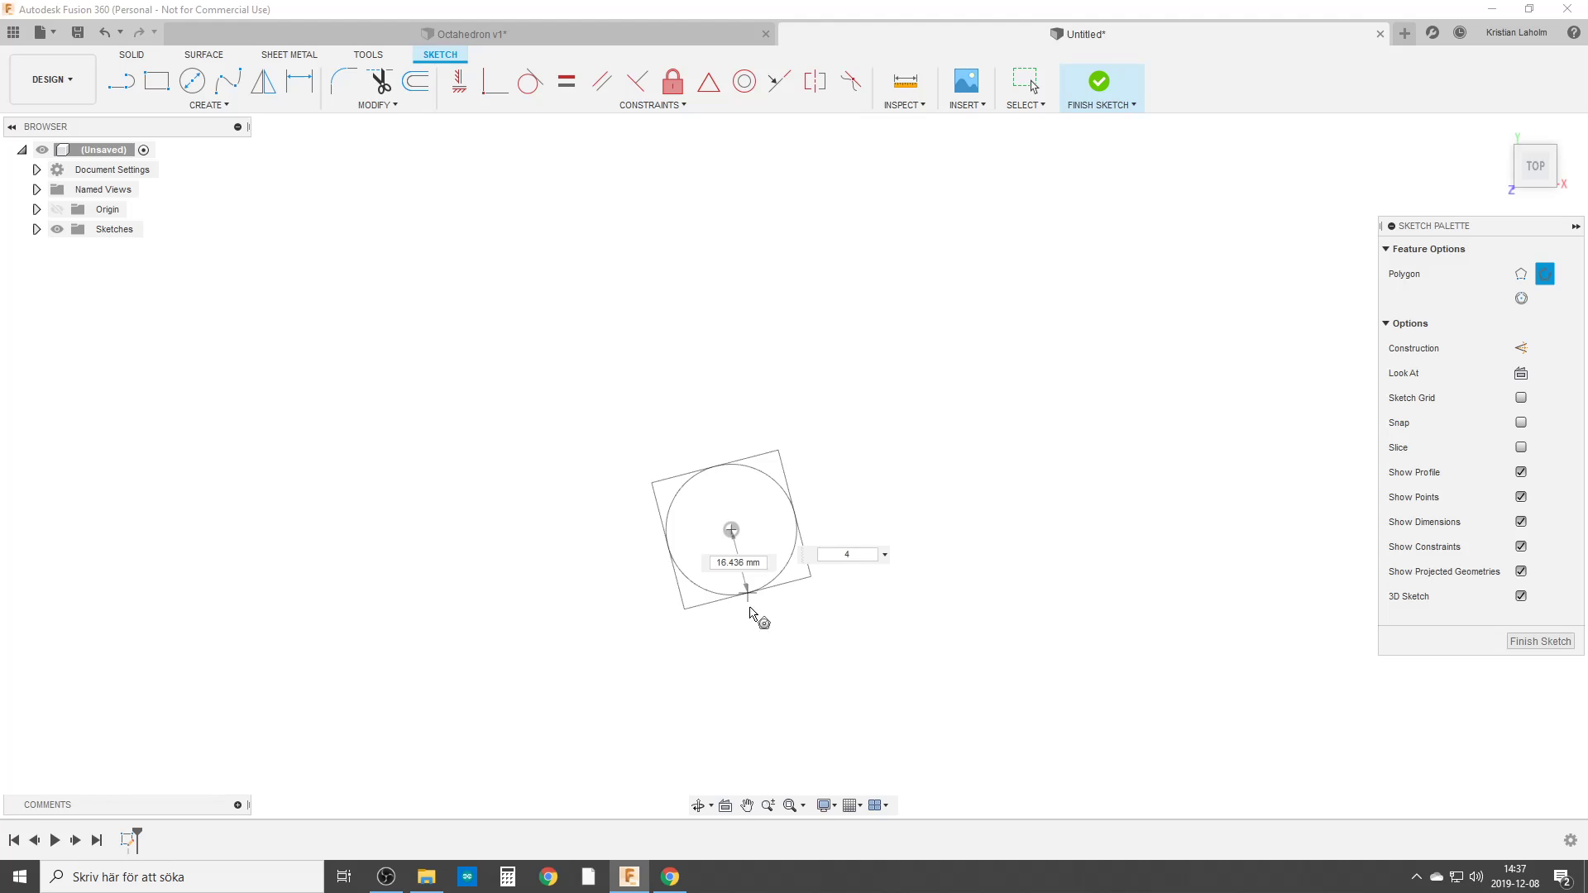
pyautogui.click(736, 703)
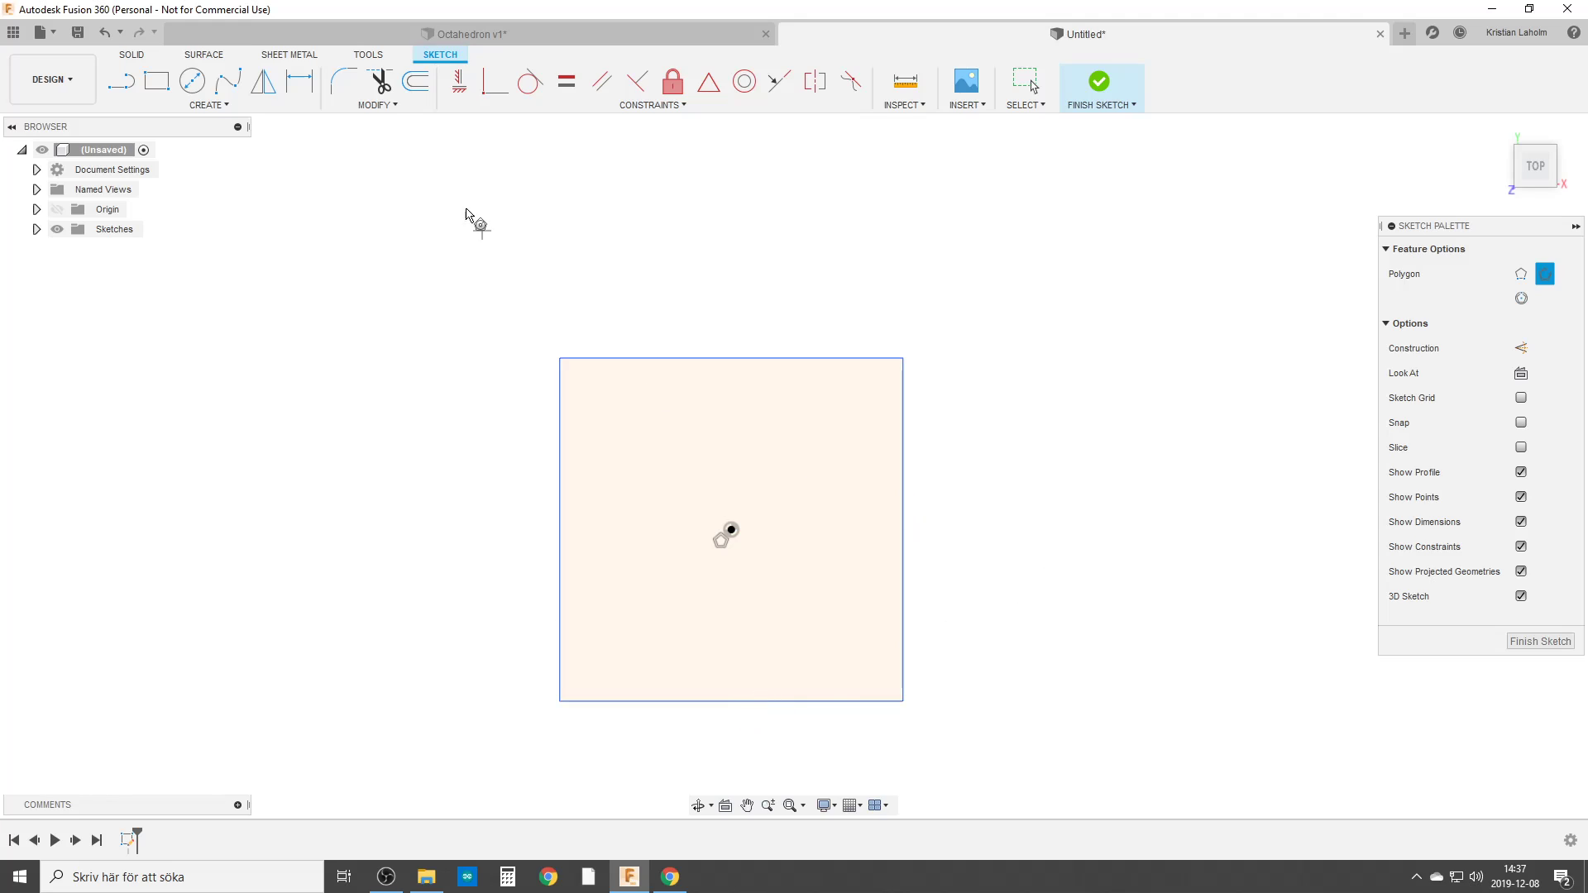
# Apply a horizontal constraint to the lower edge of the square.
pyautogui.click(453, 86)
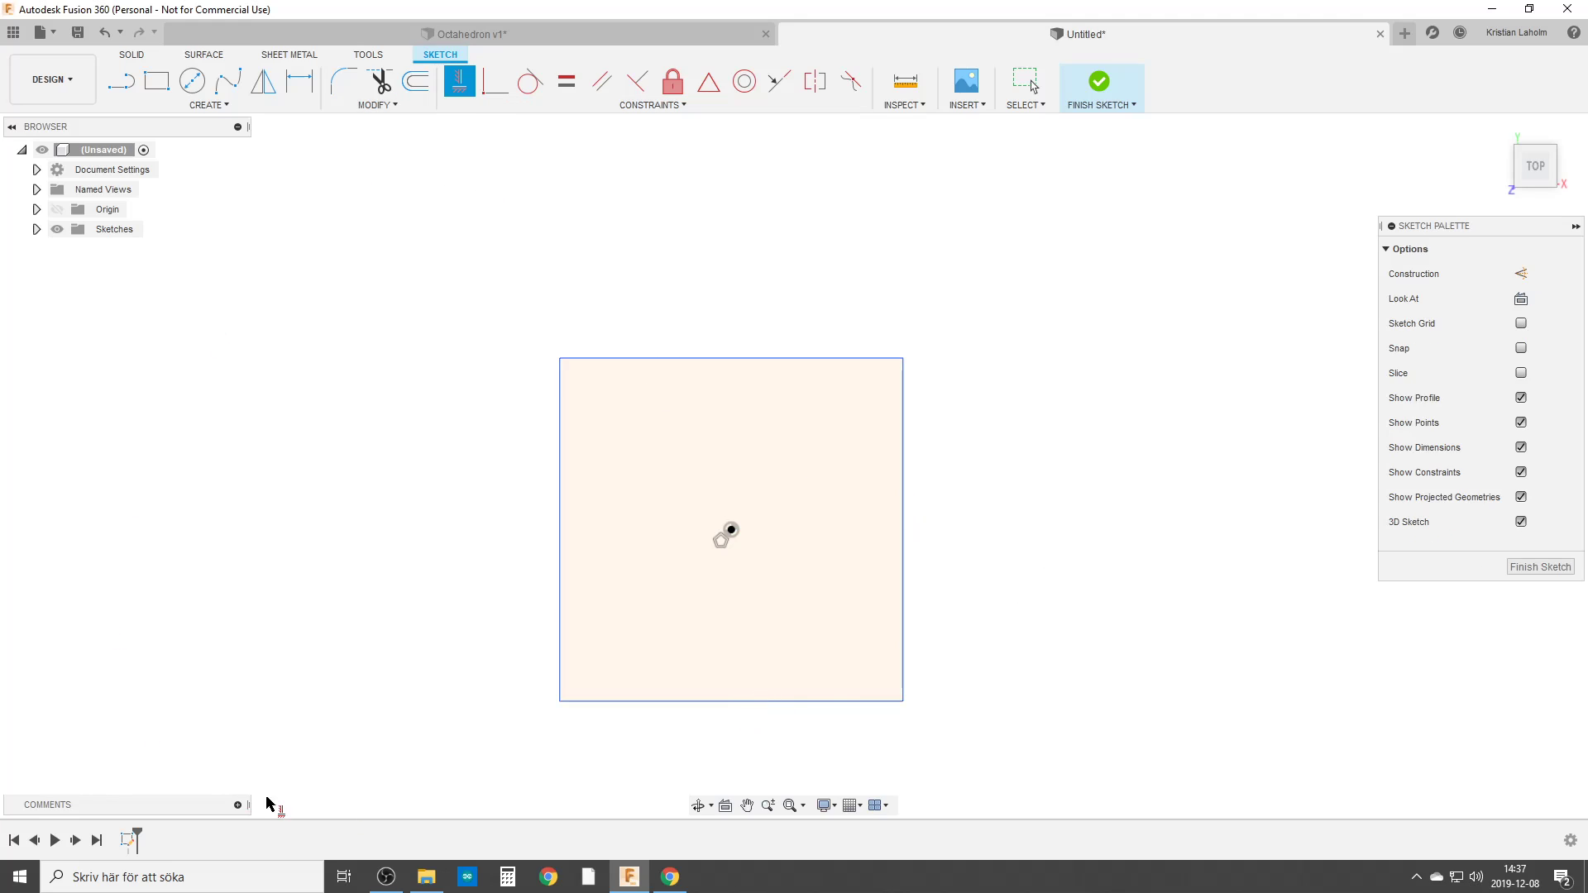
pyautogui.click(700, 702)
pyautogui.press('Escape')
# Draw a construction line about 90 mm long from the square's upper-right corner diagonally down past its centre.
pyautogui.press('l')
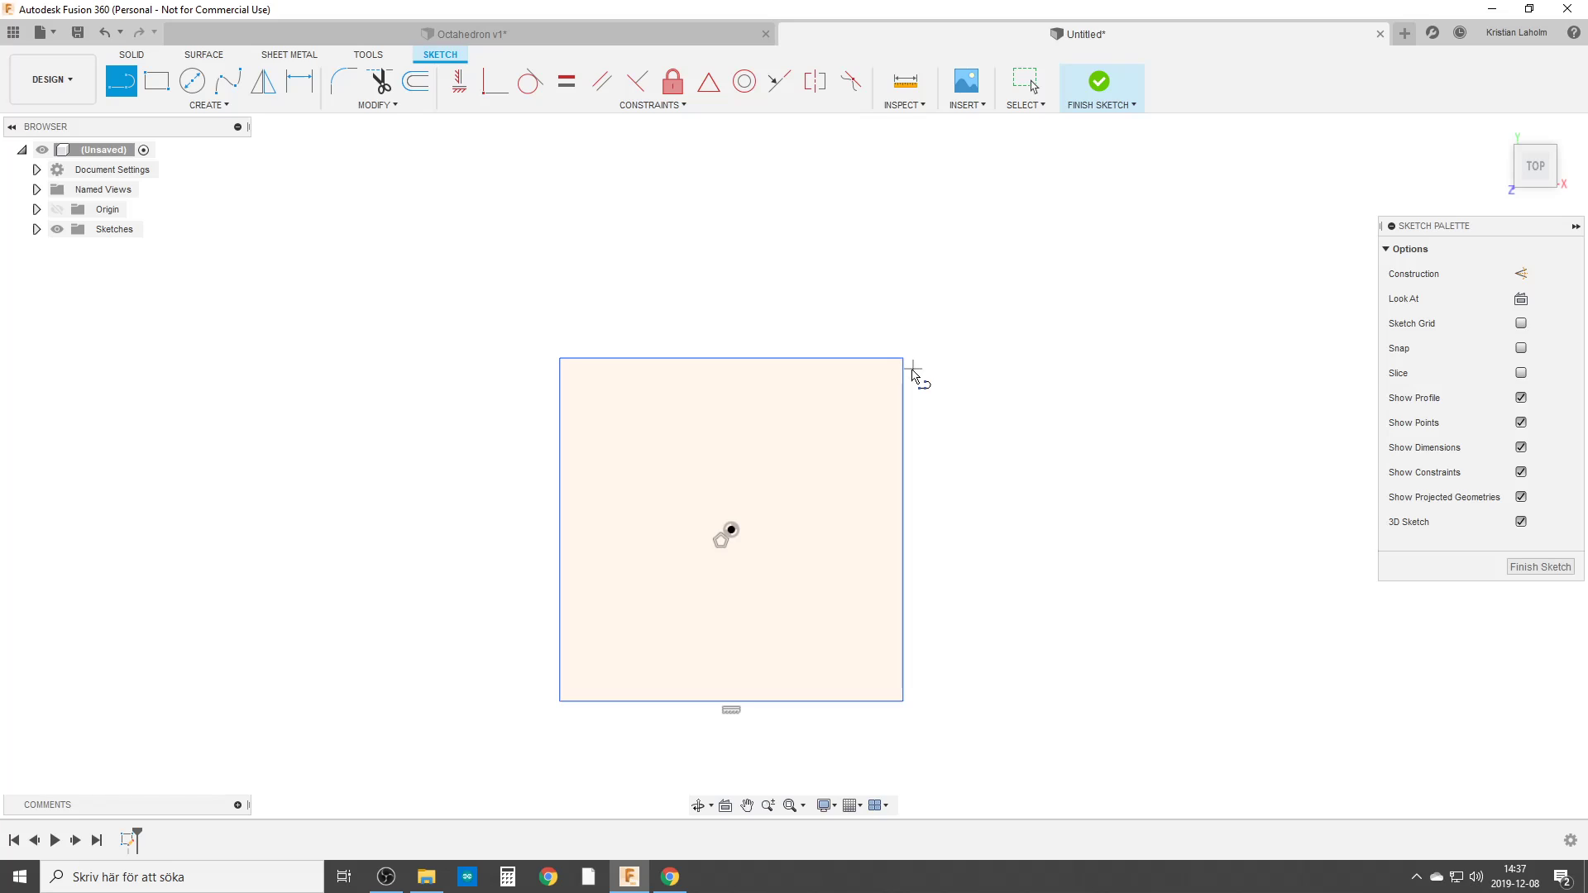
pyautogui.click(903, 359)
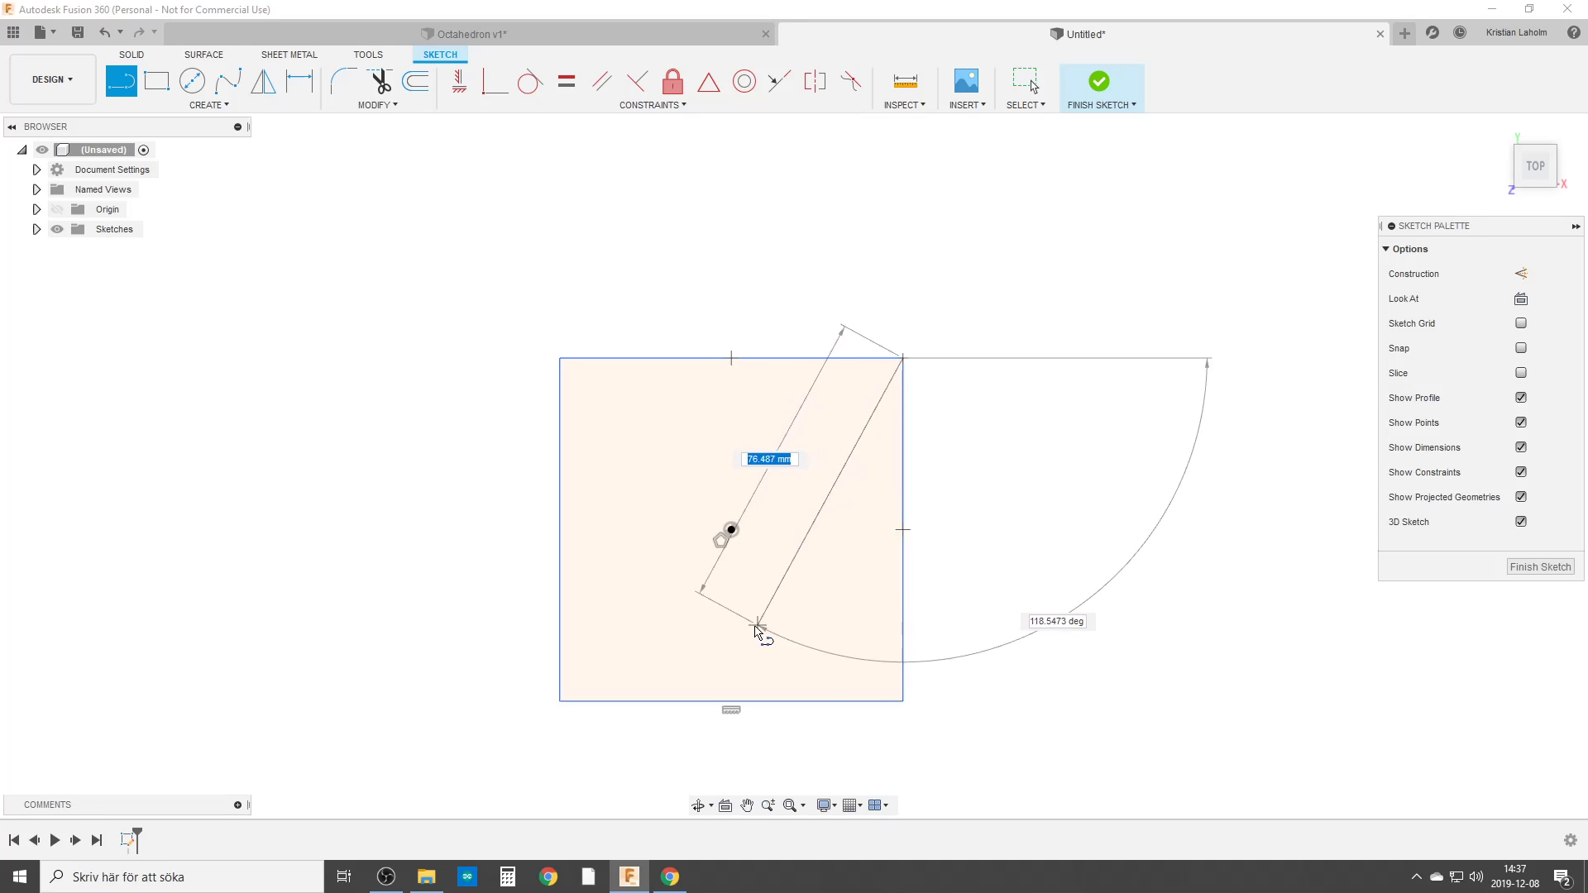
pyautogui.click(673, 631)
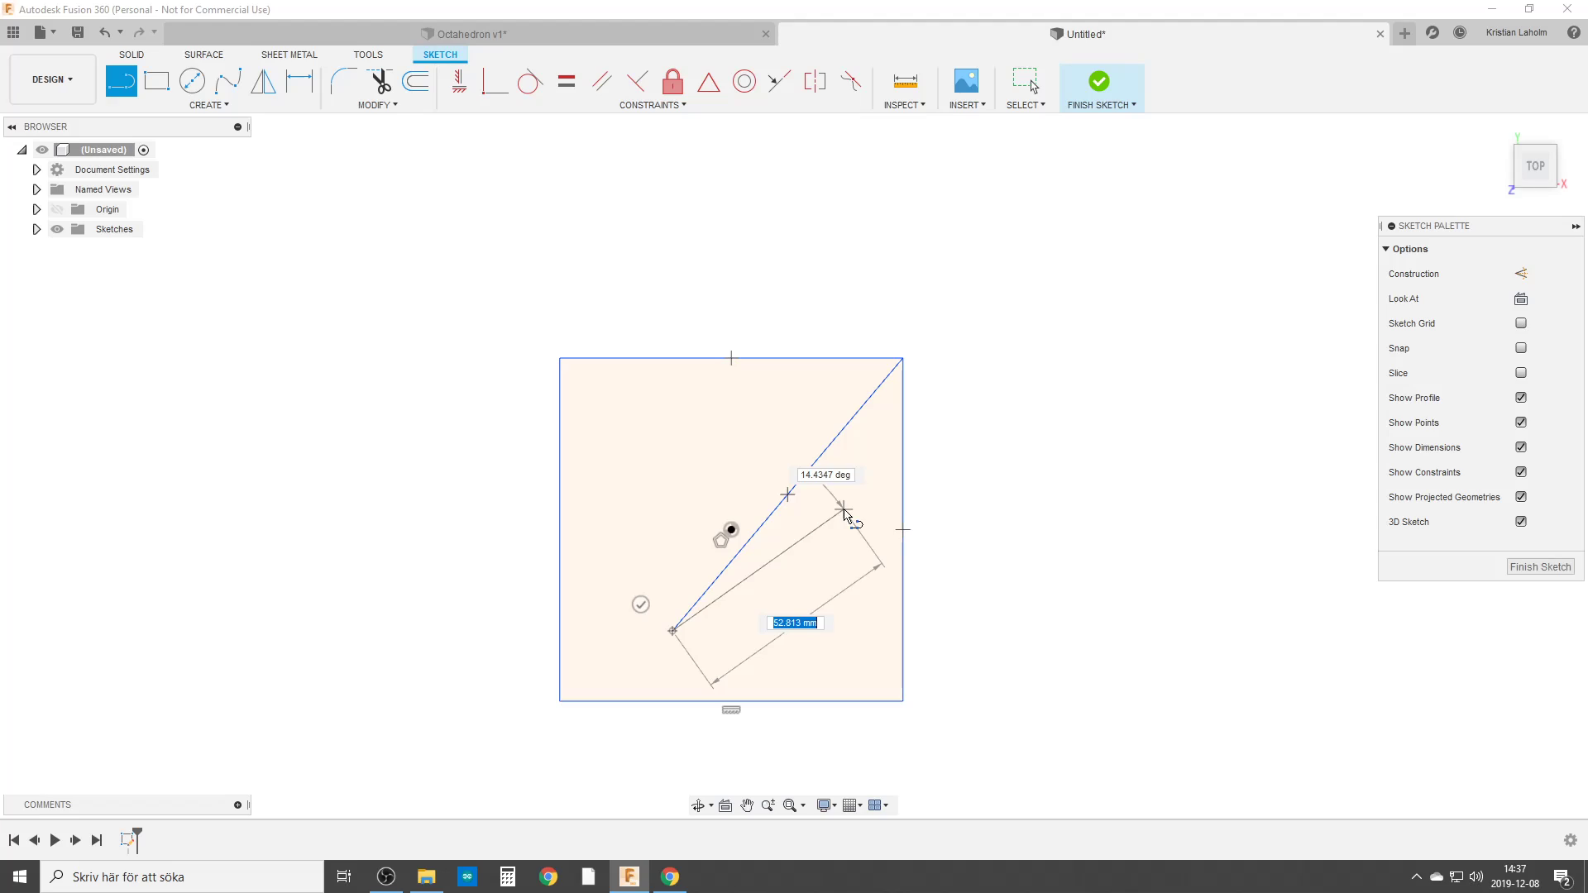
pyautogui.press('Escape')
pyautogui.click(778, 512)
pyautogui.press('x')
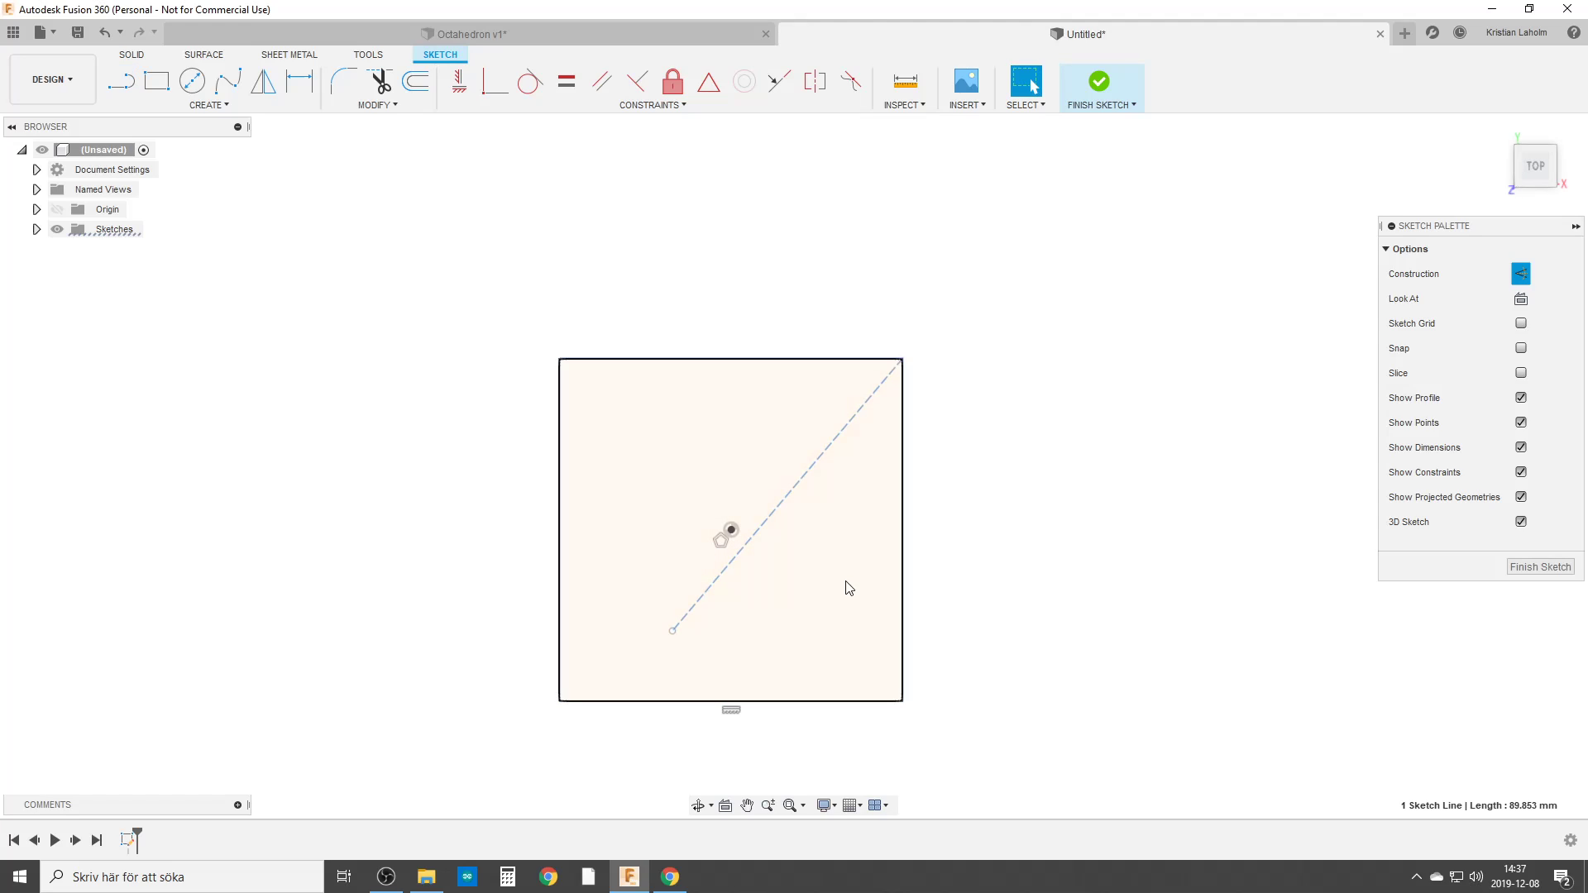
# Apply an equal constraint between the diagonal construction line and the square's right edge.
pyautogui.click(569, 82)
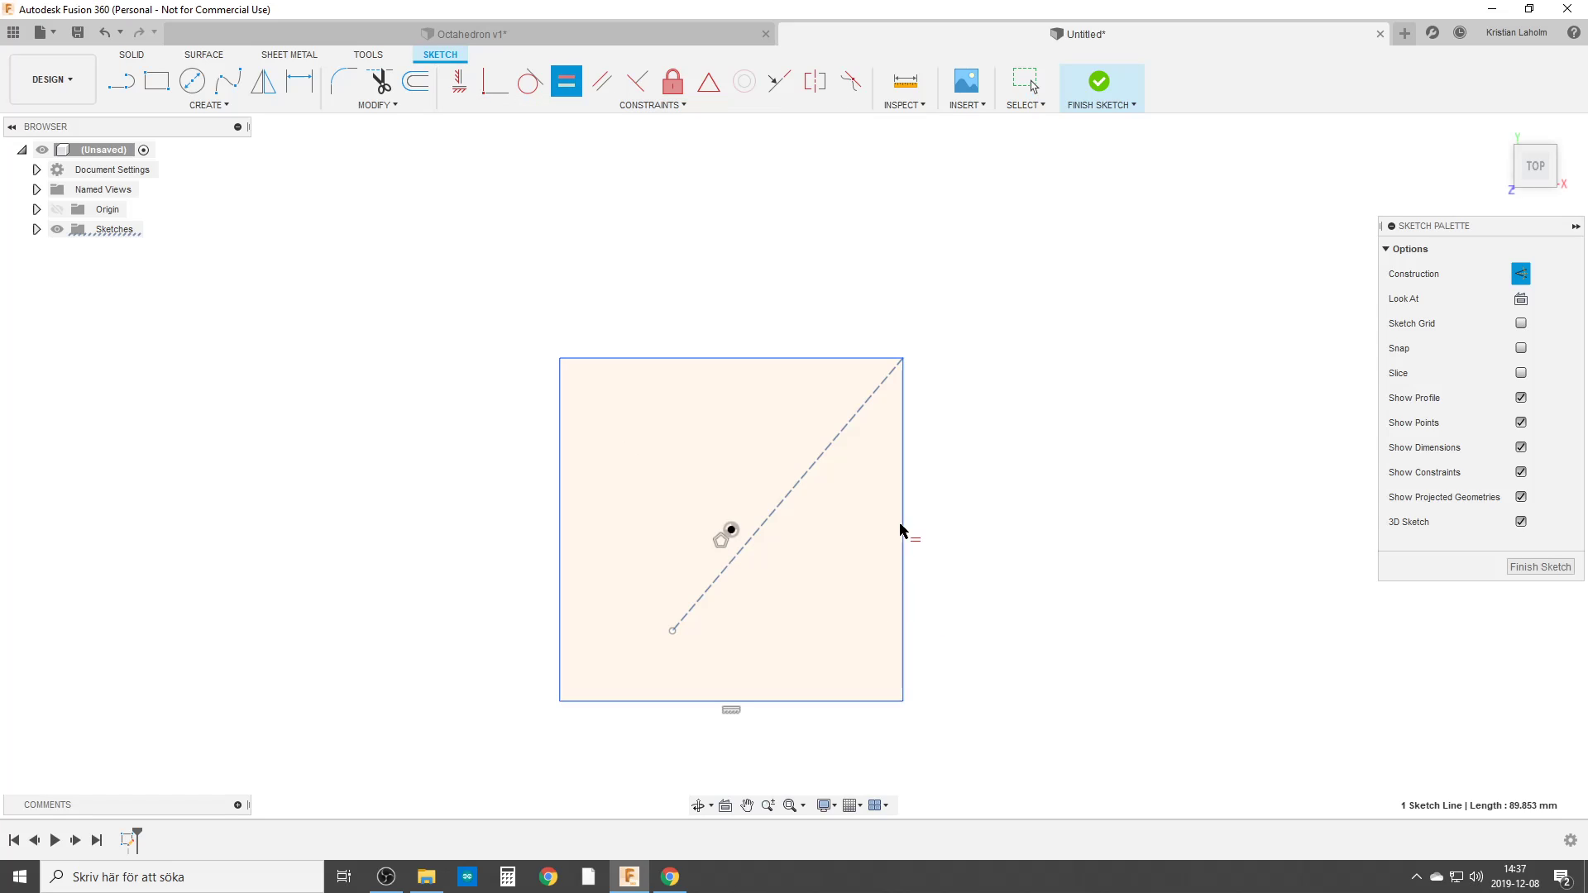
pyautogui.click(786, 494)
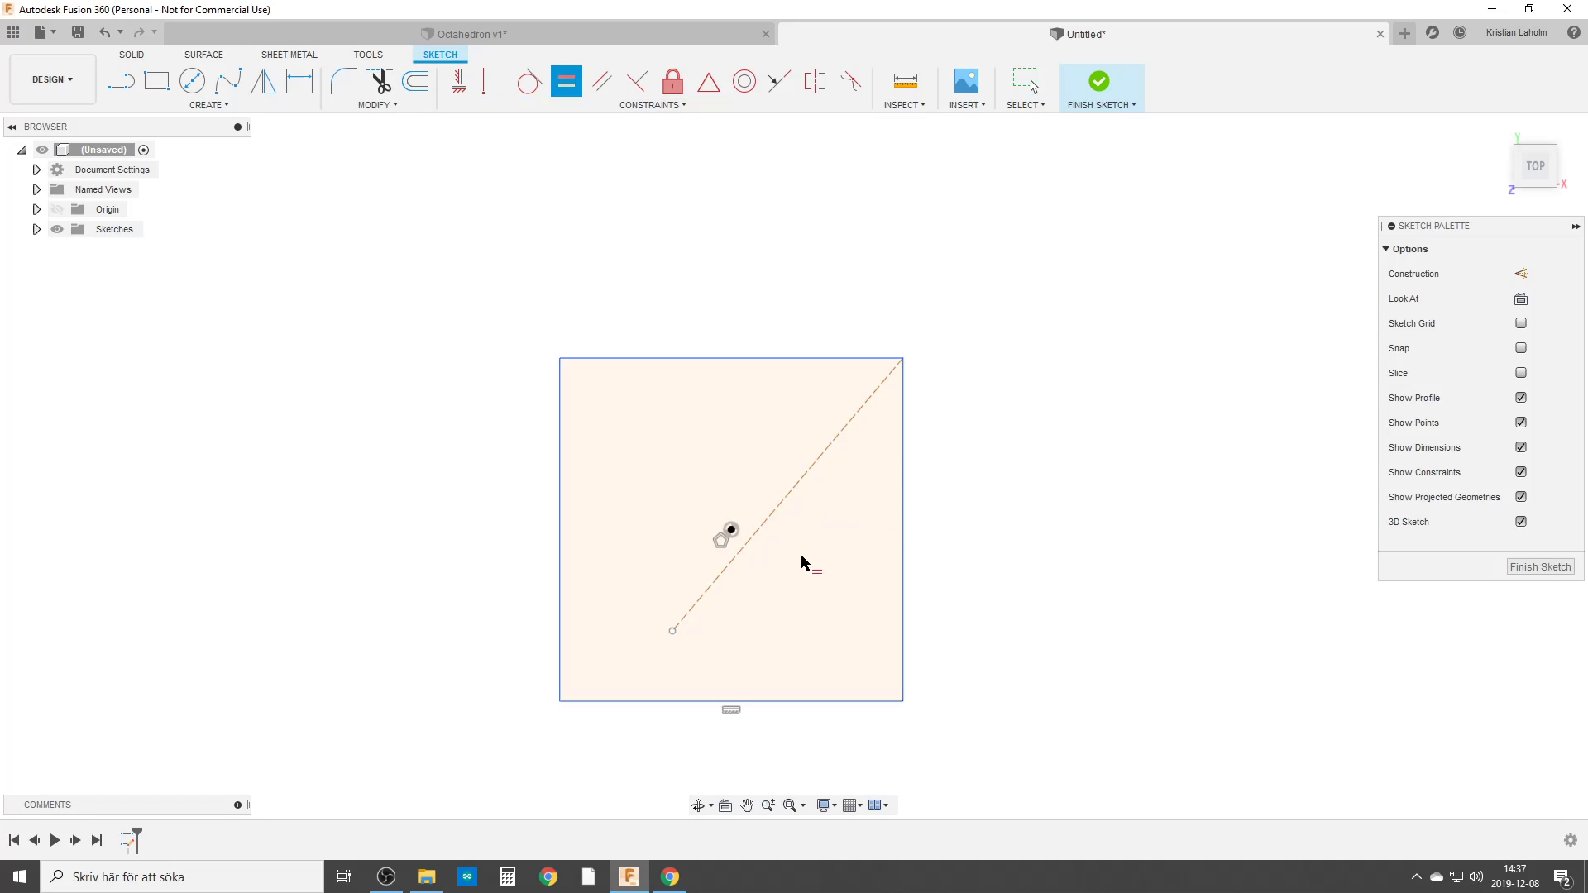
pyautogui.click(786, 502)
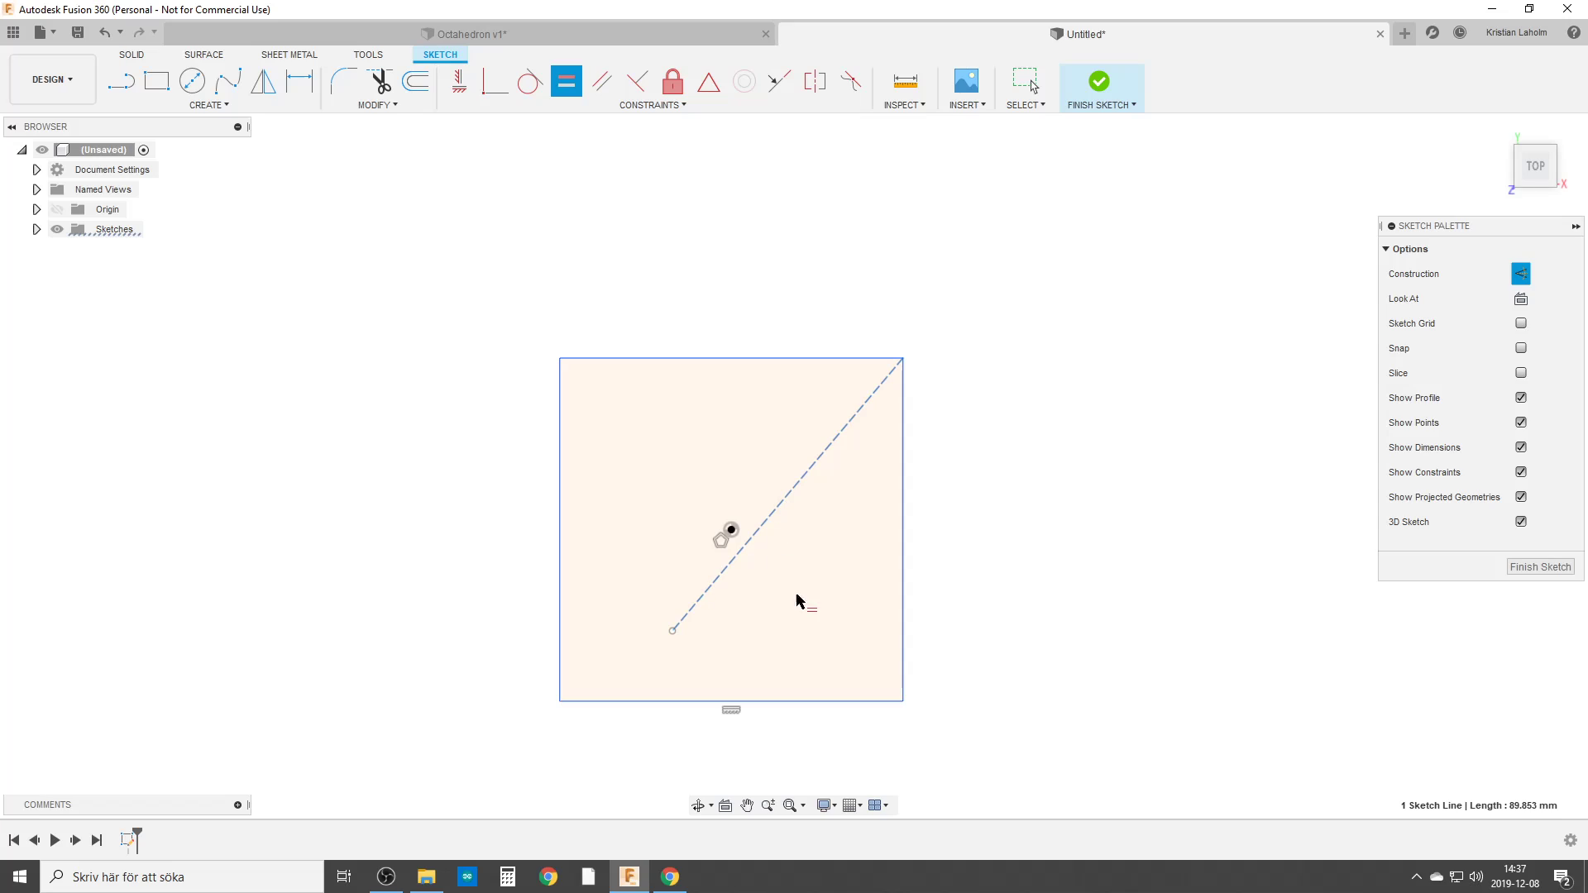
pyautogui.click(903, 559)
pyautogui.press('Escape')
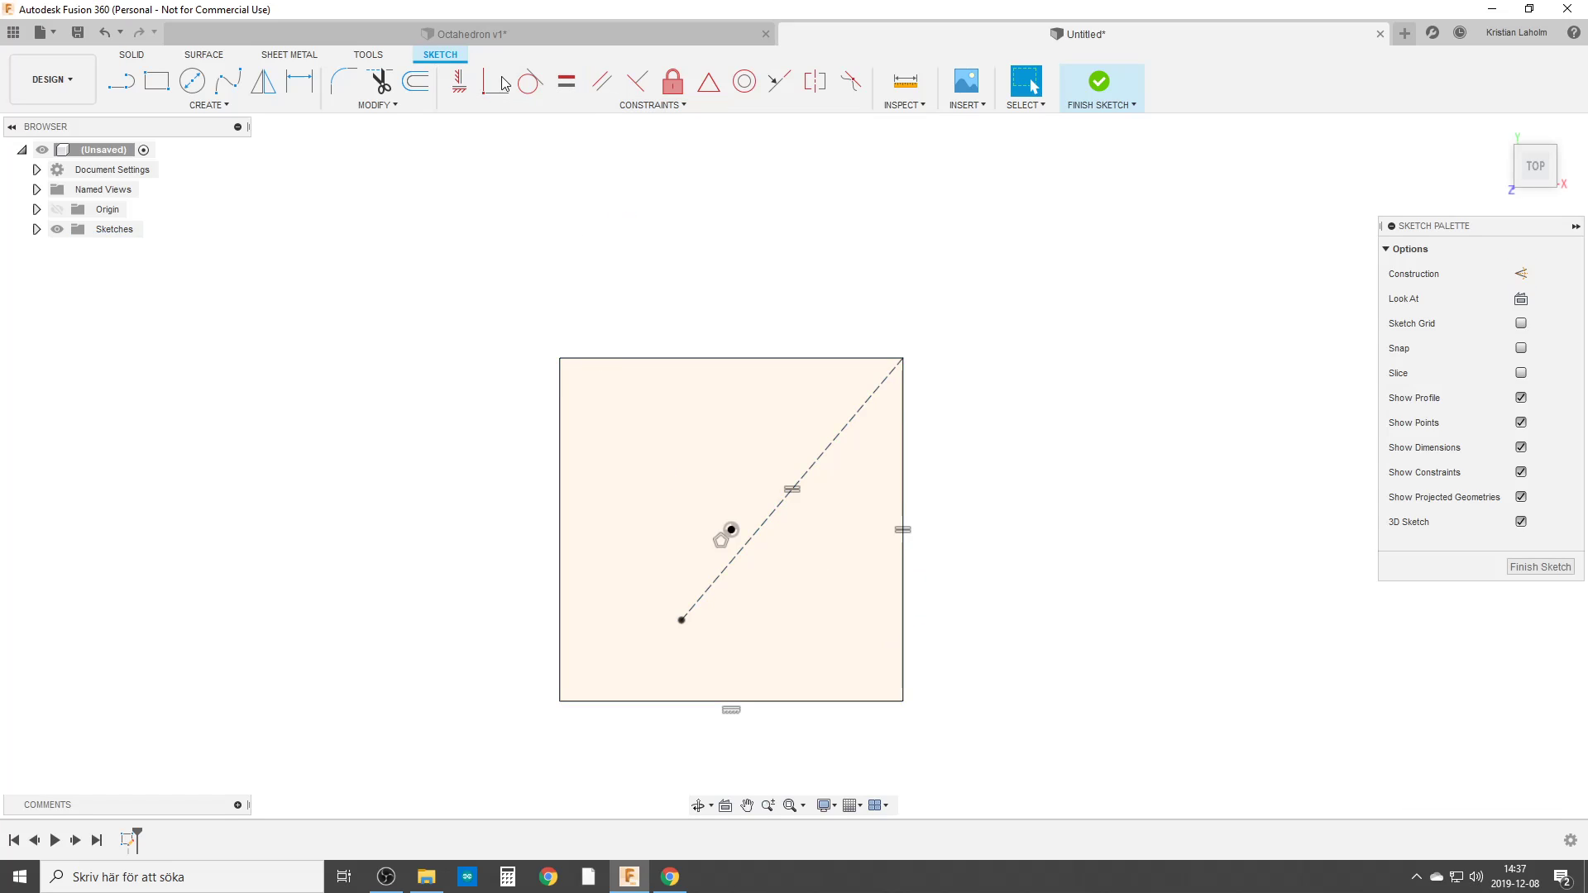
# Make the diagonal construction line coincident with the square's centre point.
pyautogui.click(495, 83)
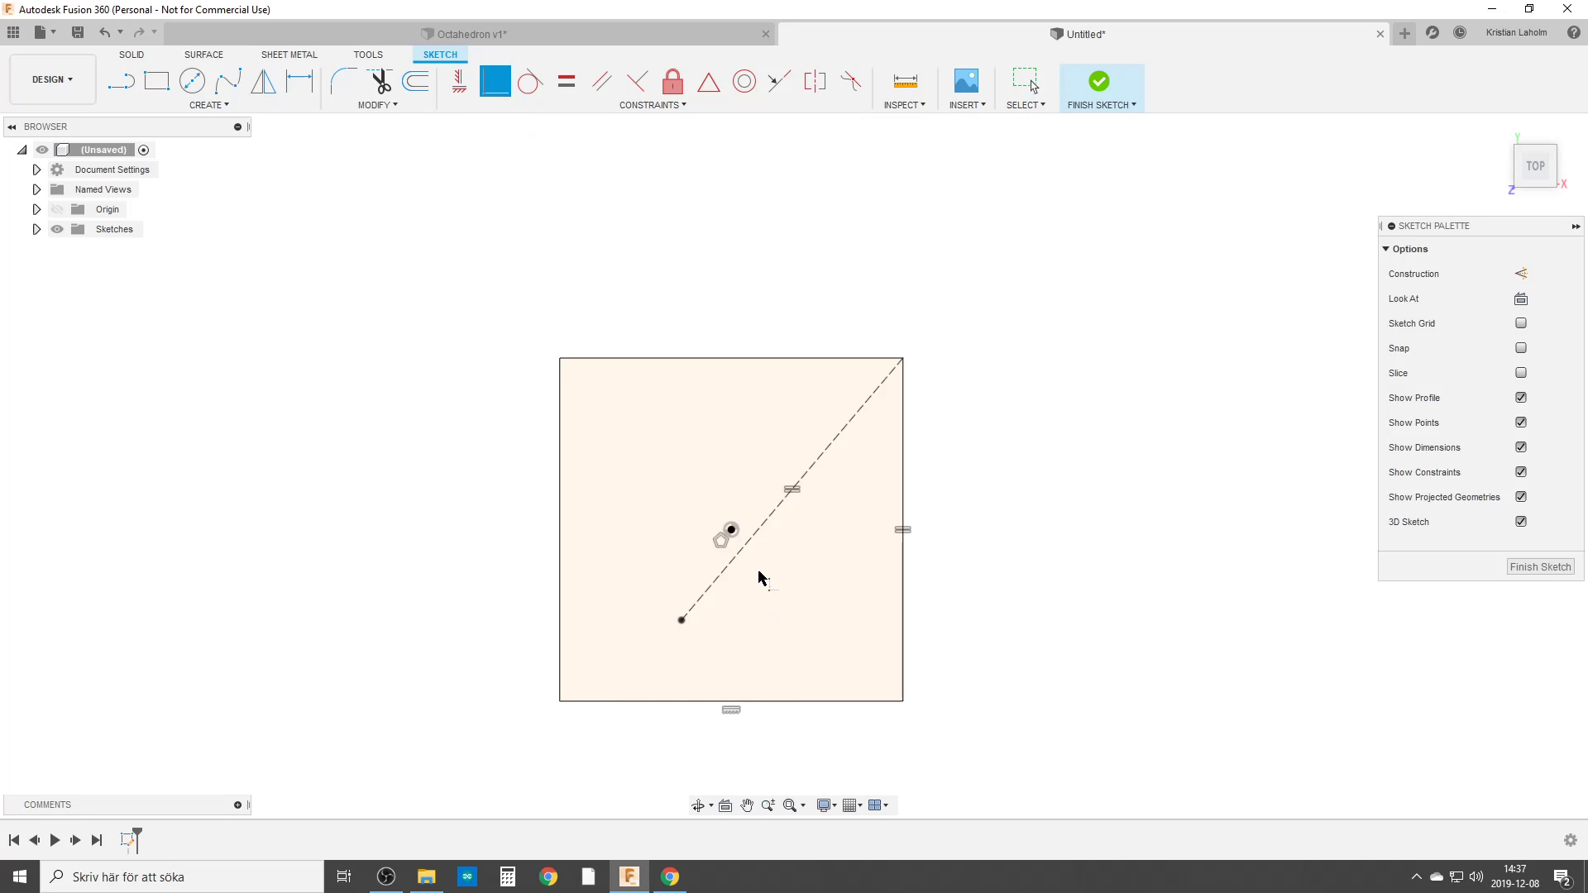
pyautogui.click(743, 556)
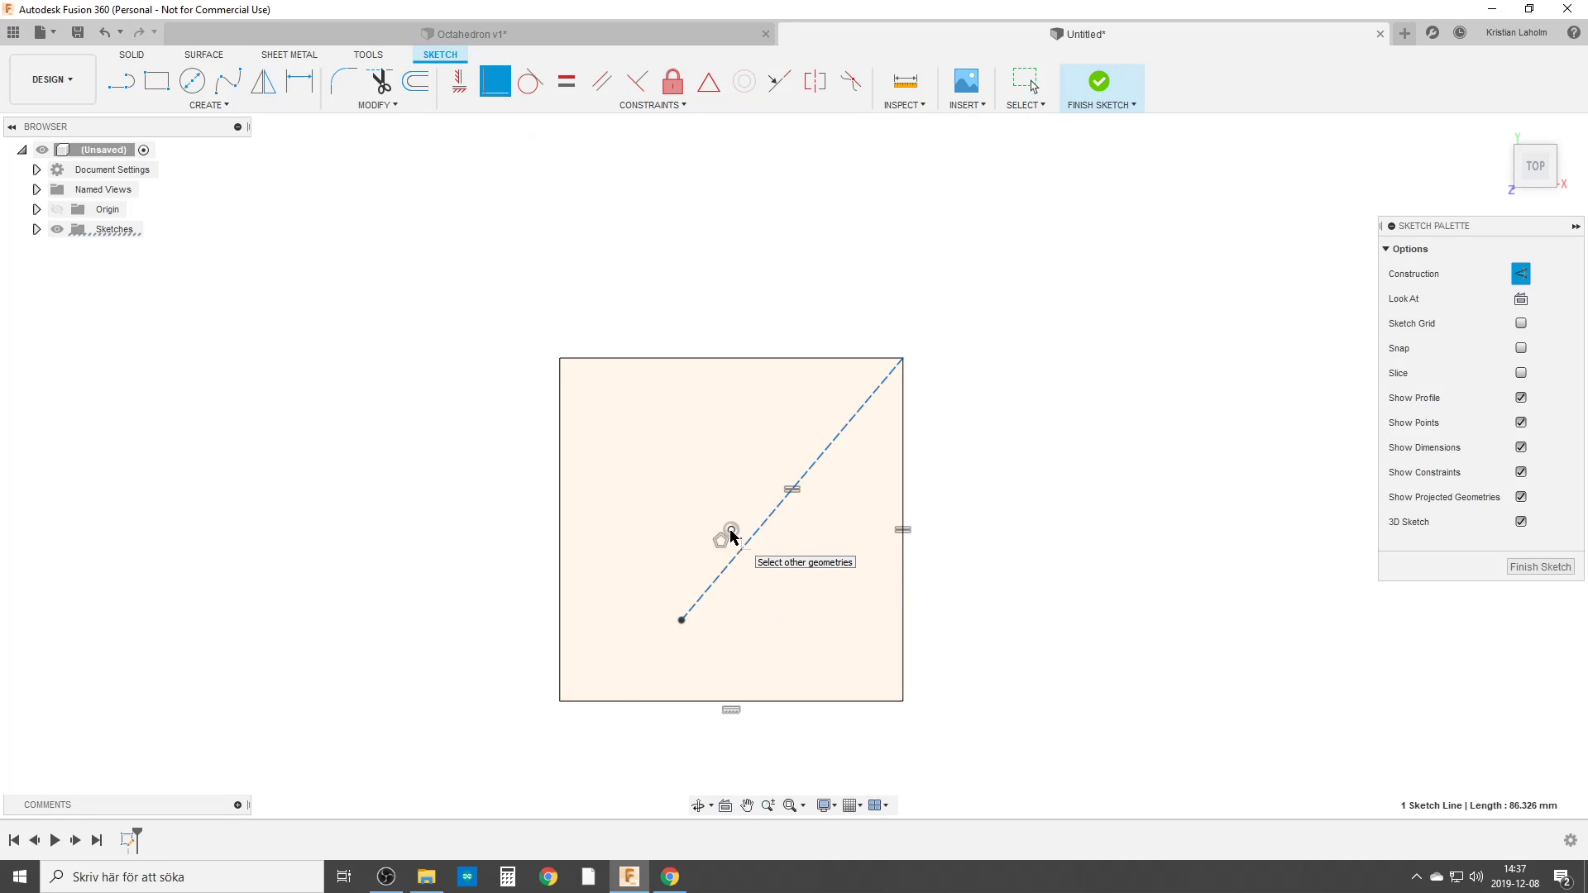
pyautogui.click(730, 533)
pyautogui.press('Escape')
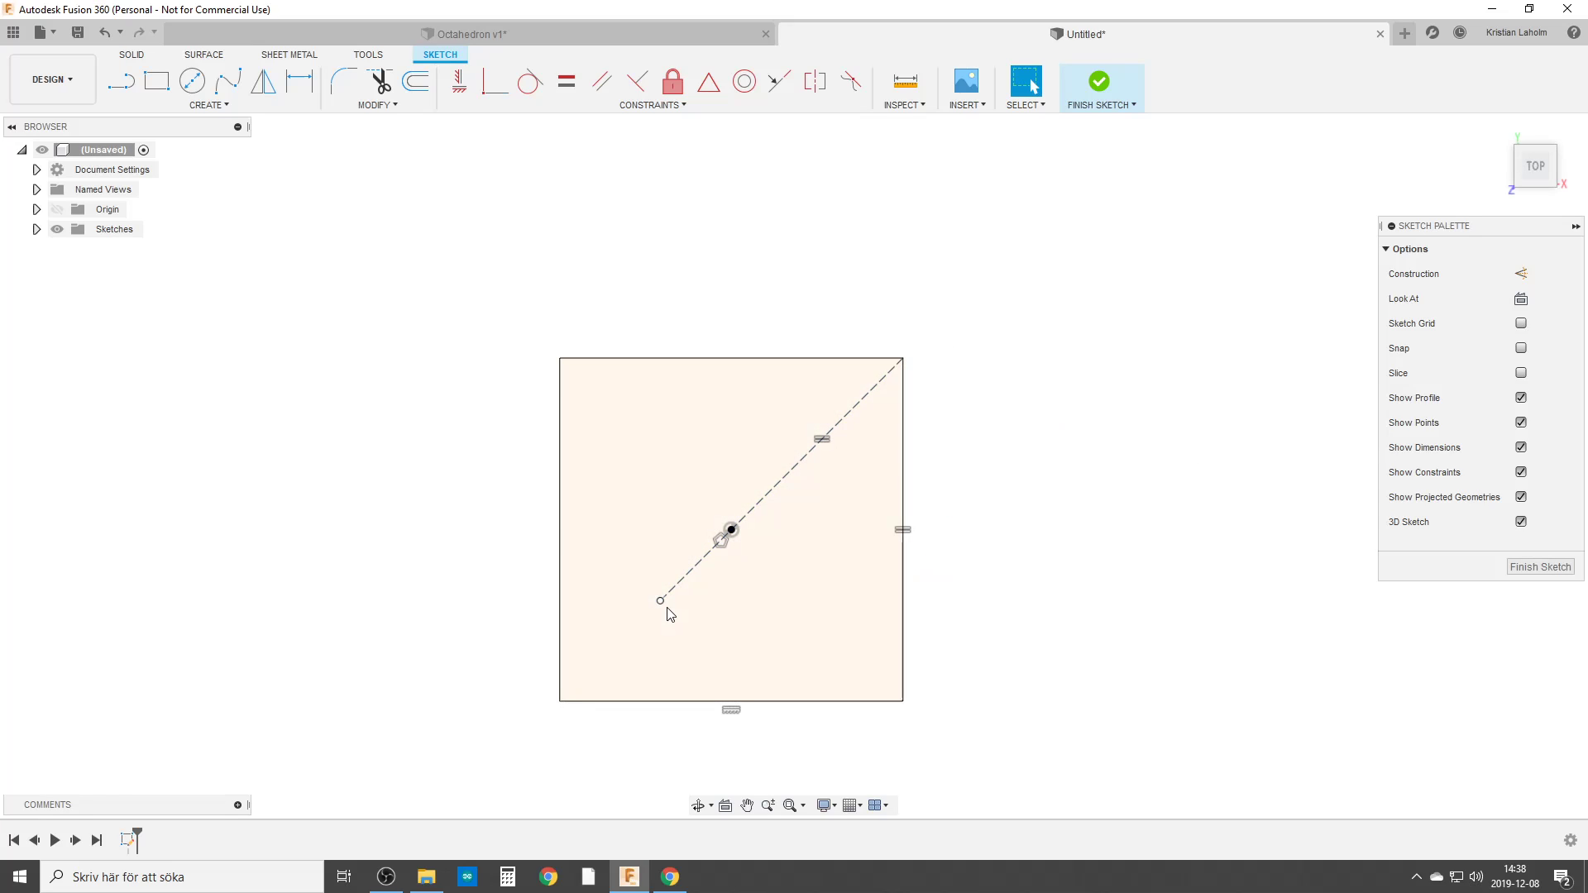
# Compare the square sketch with the finished Octahedron model, examining its base edges and its corner-to-corner extent.
pyautogui.scroll(-2, 708, 541)
pyautogui.moveTo(752, 543)
pyautogui.mouseDown(button='middle')
pyautogui.moveTo(794, 497)
pyautogui.moveTo(737, 521)
pyautogui.mouseUp(button='middle')
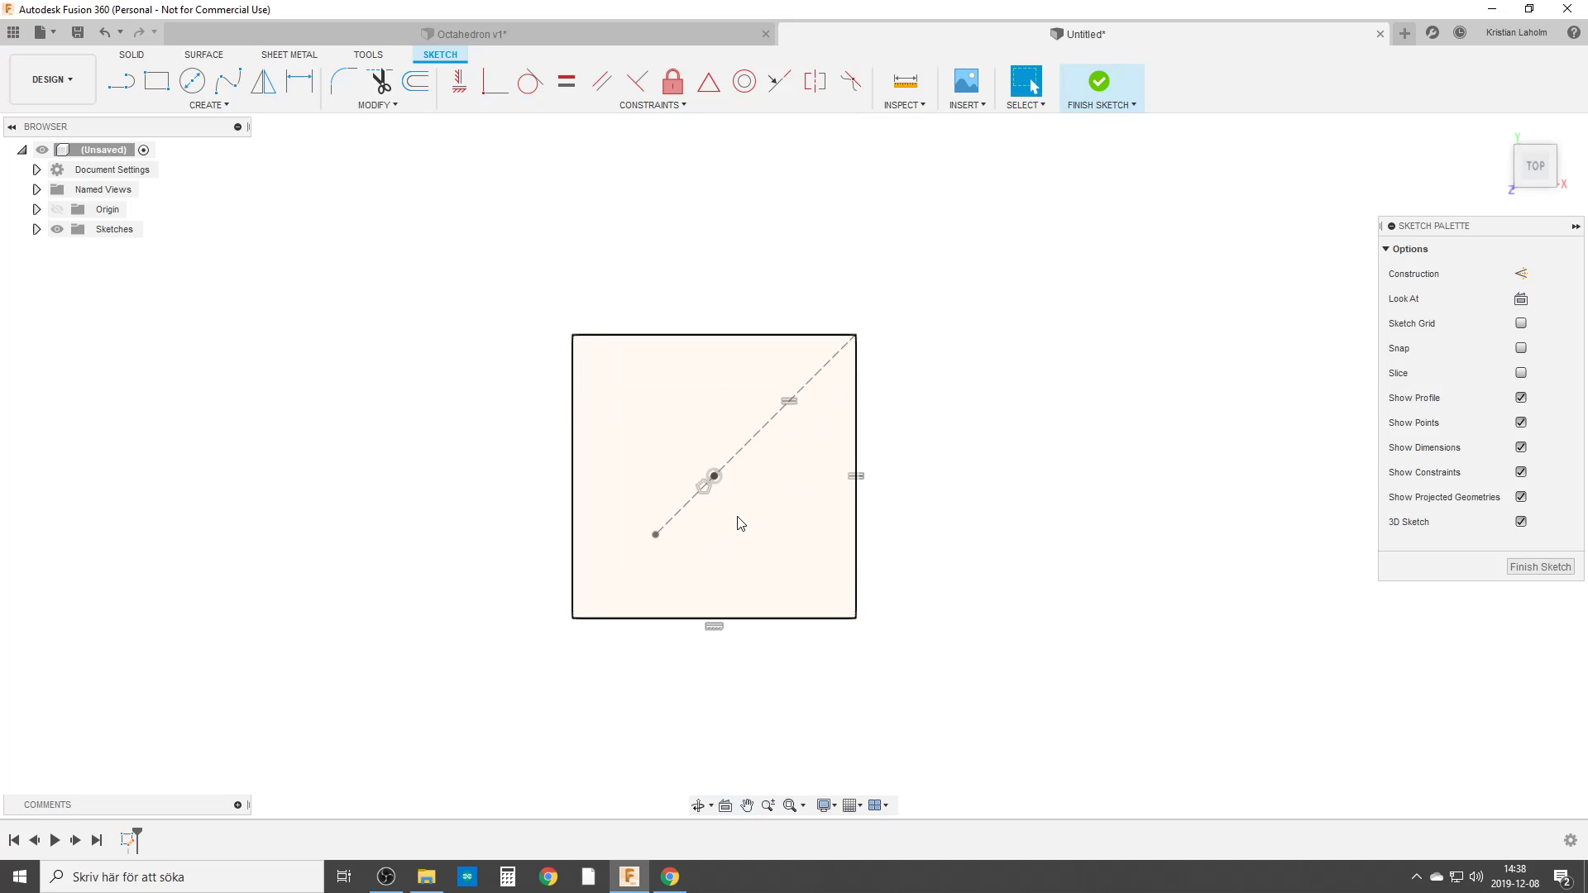
pyautogui.scroll(1, 740, 524)
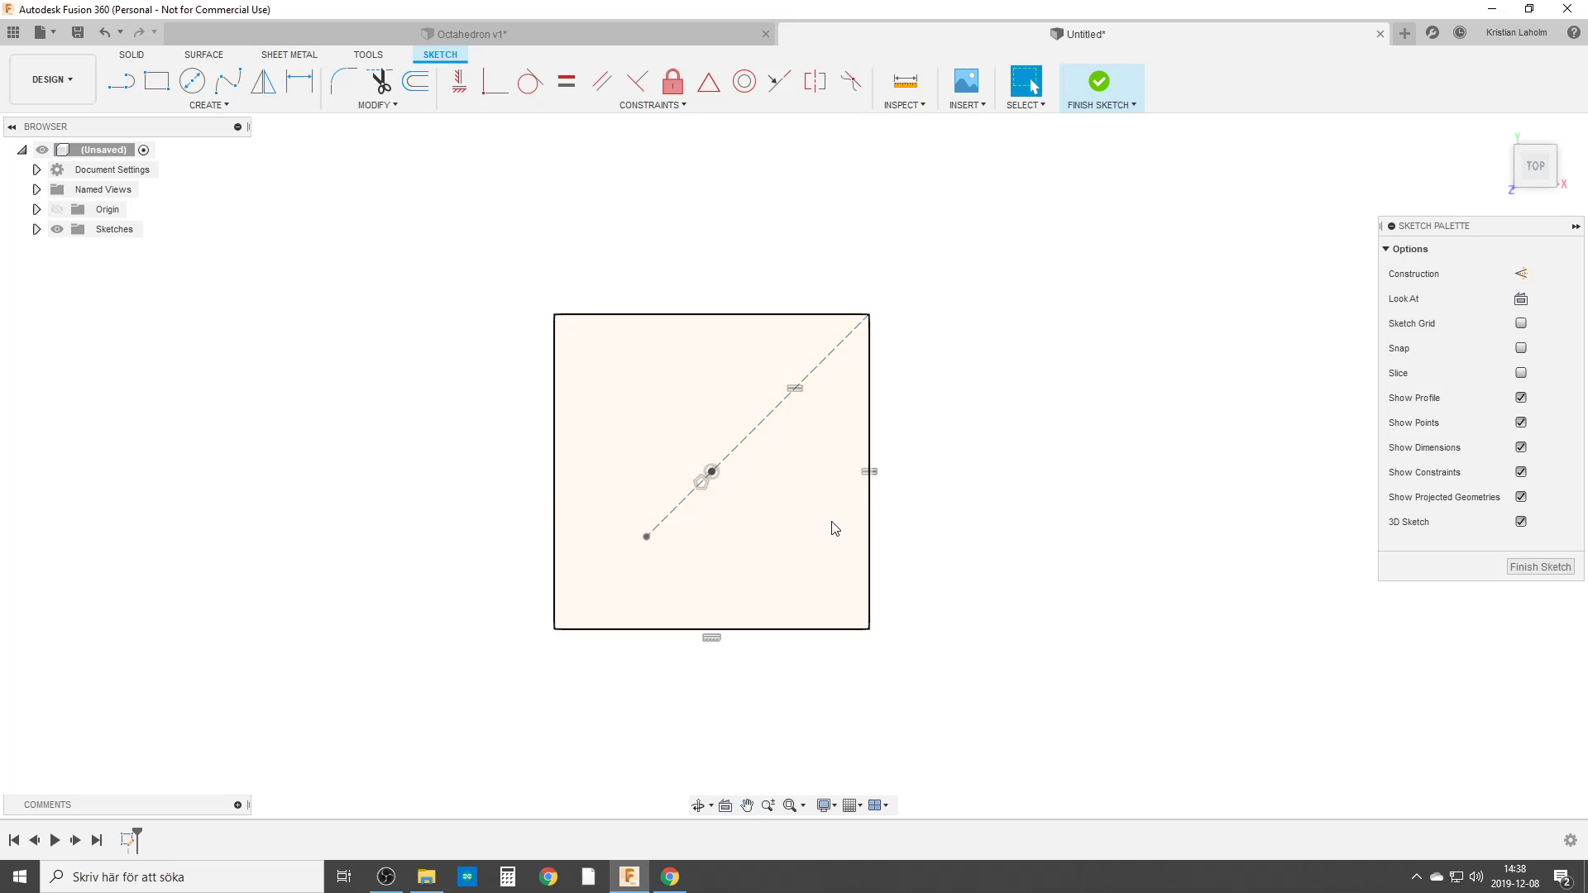
pyautogui.click(476, 36)
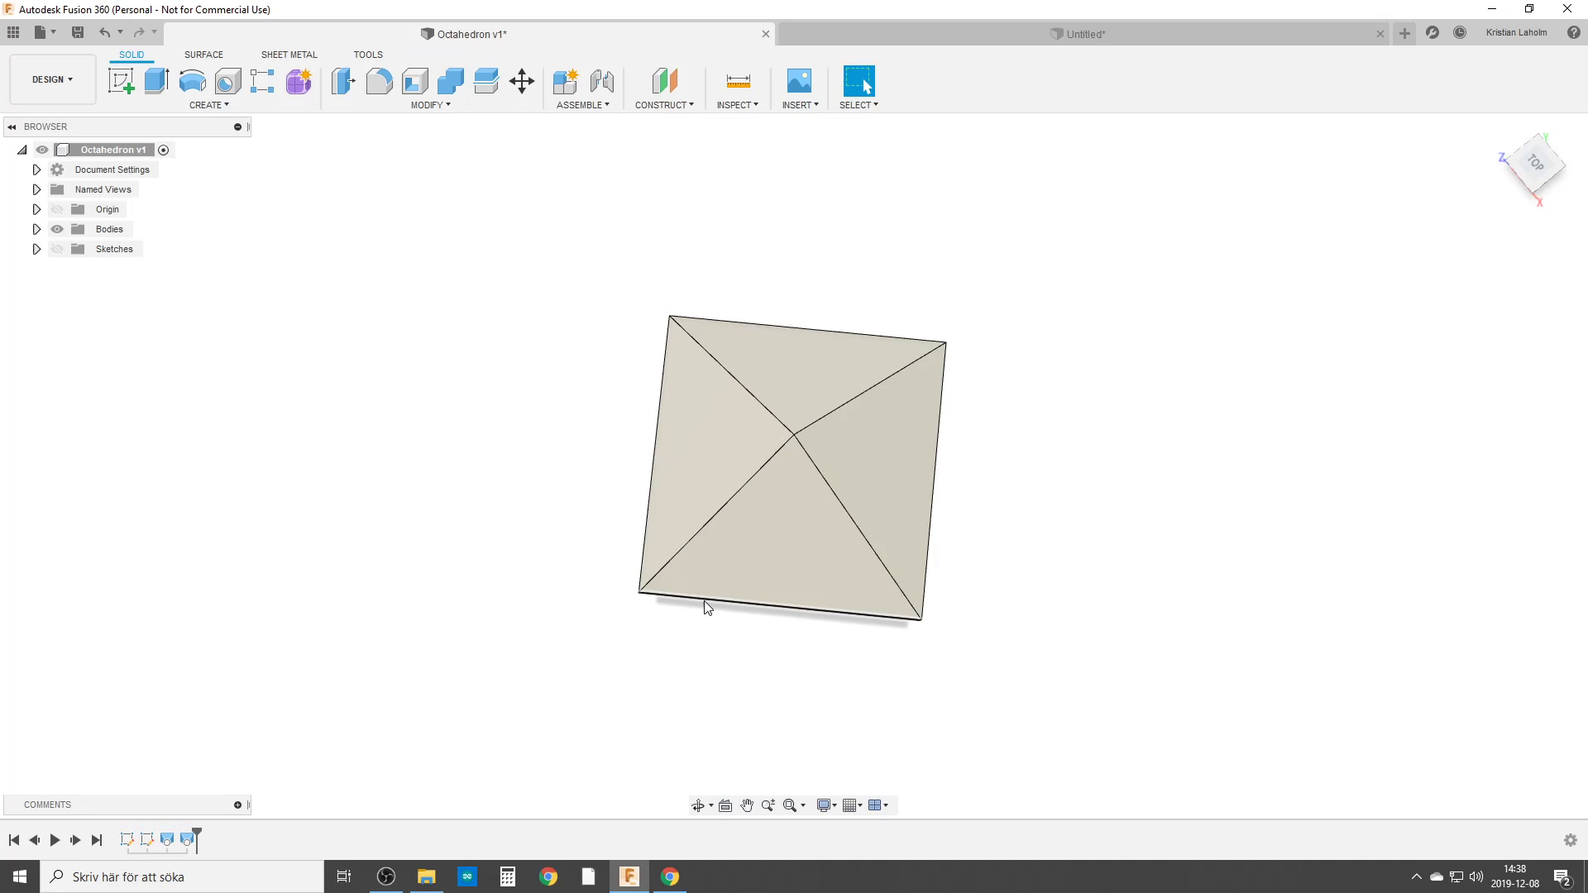
pyautogui.click(910, 33)
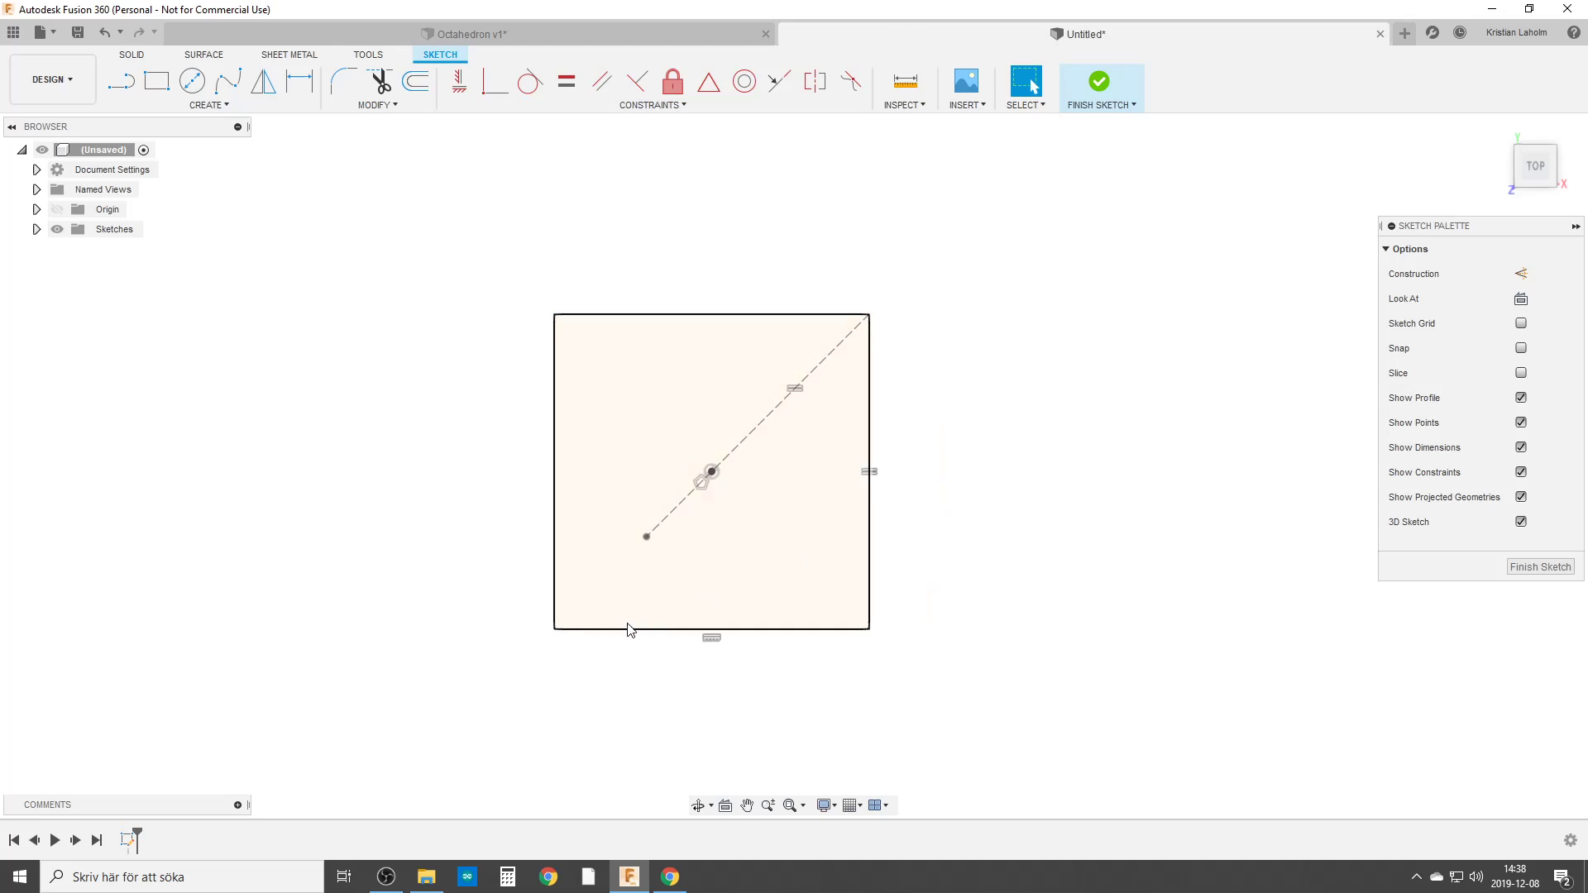
pyautogui.hotkey('ctrl', 'Tab')
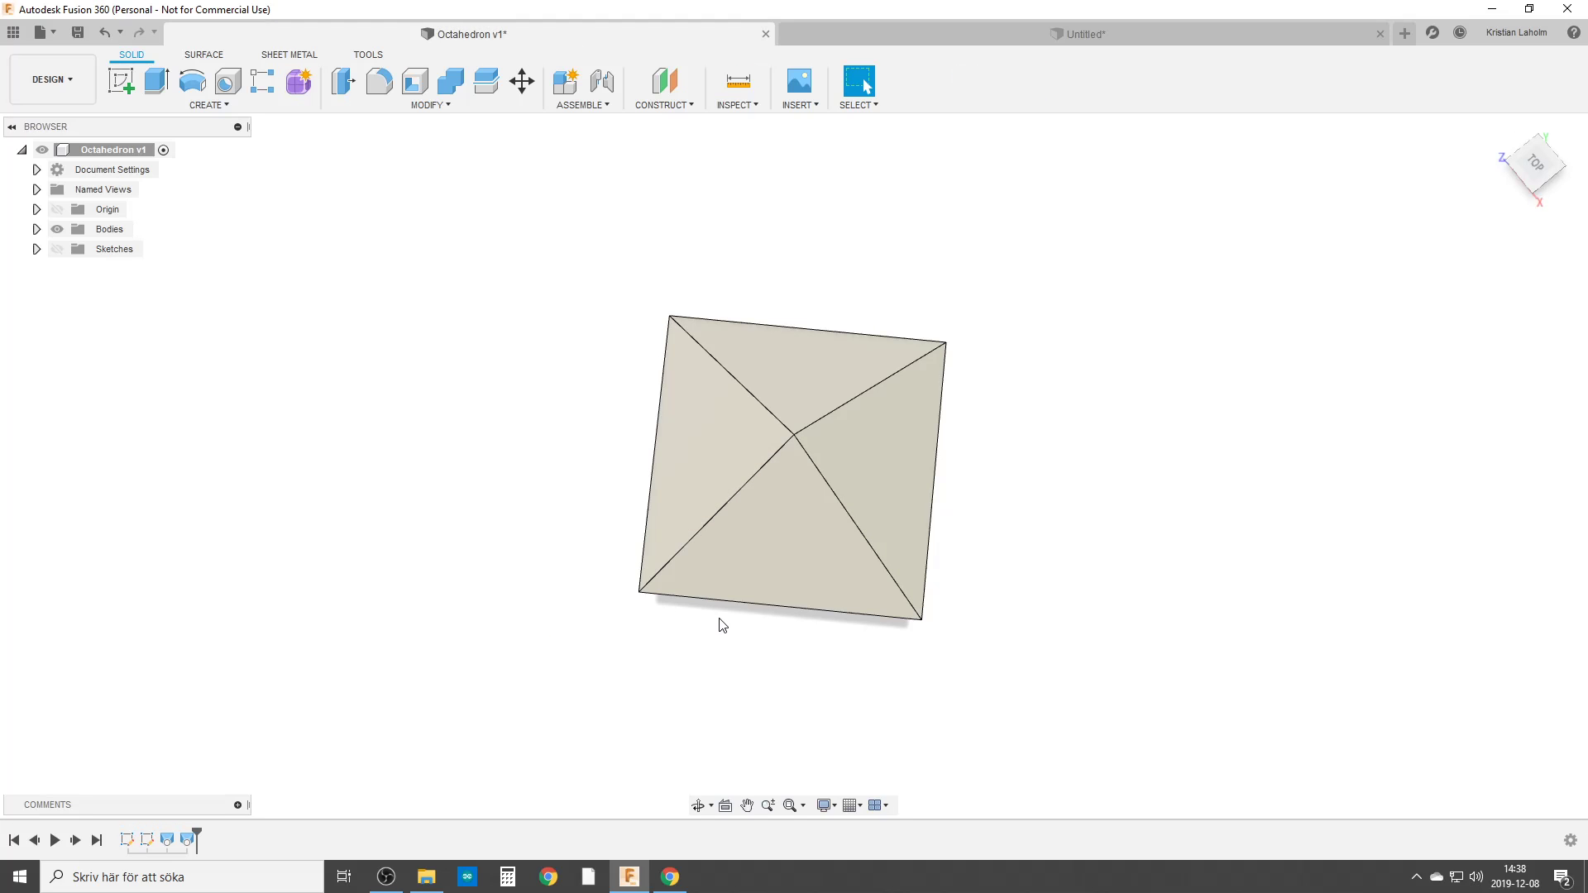
pyautogui.keyDown('shift'); pyautogui.moveTo(719, 621); pyautogui.dragTo(664, 503, button='middle'); pyautogui.keyUp('shift')
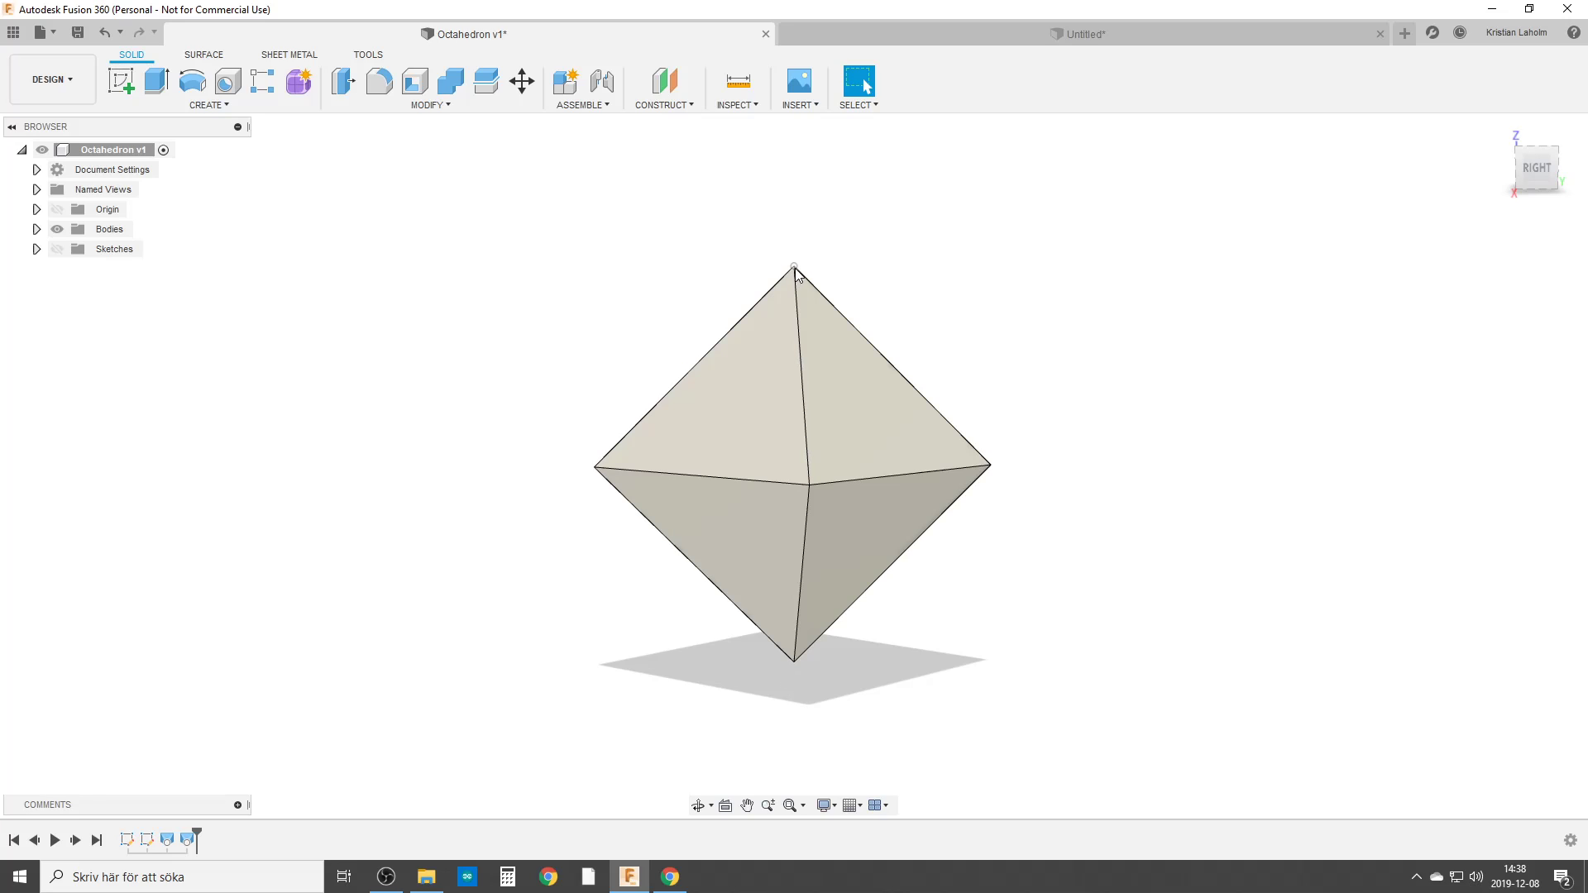
pyautogui.keyDown('shift'); pyautogui.moveTo(841, 488); pyautogui.dragTo(798, 487, button='middle'); pyautogui.keyUp('shift')
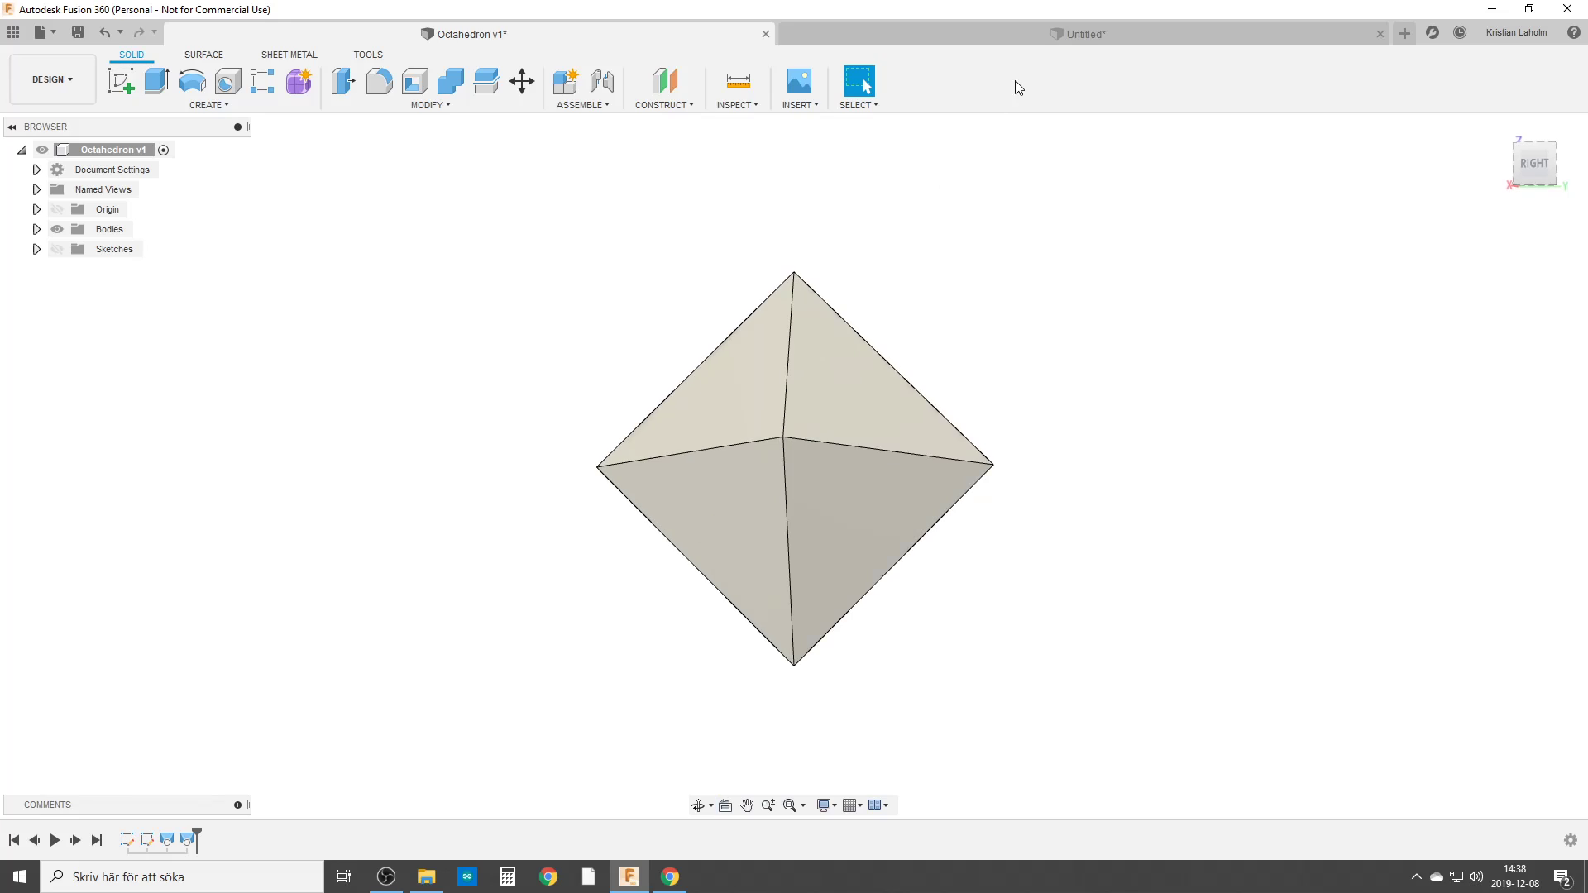
pyautogui.click(988, 38)
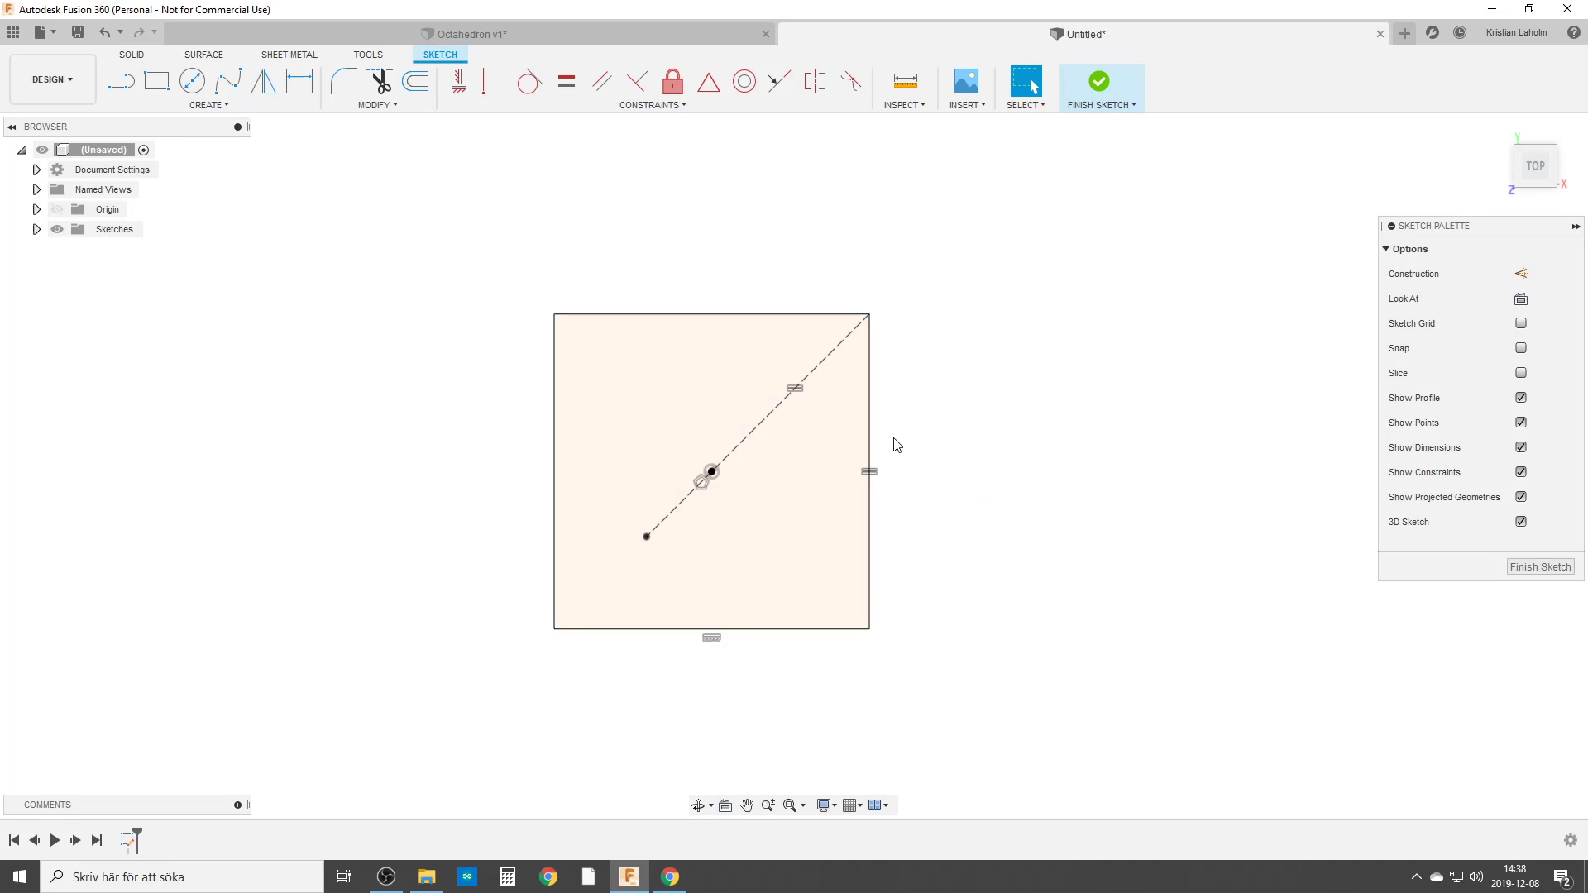
pyautogui.click(554, 314)
pyautogui.click(868, 629)
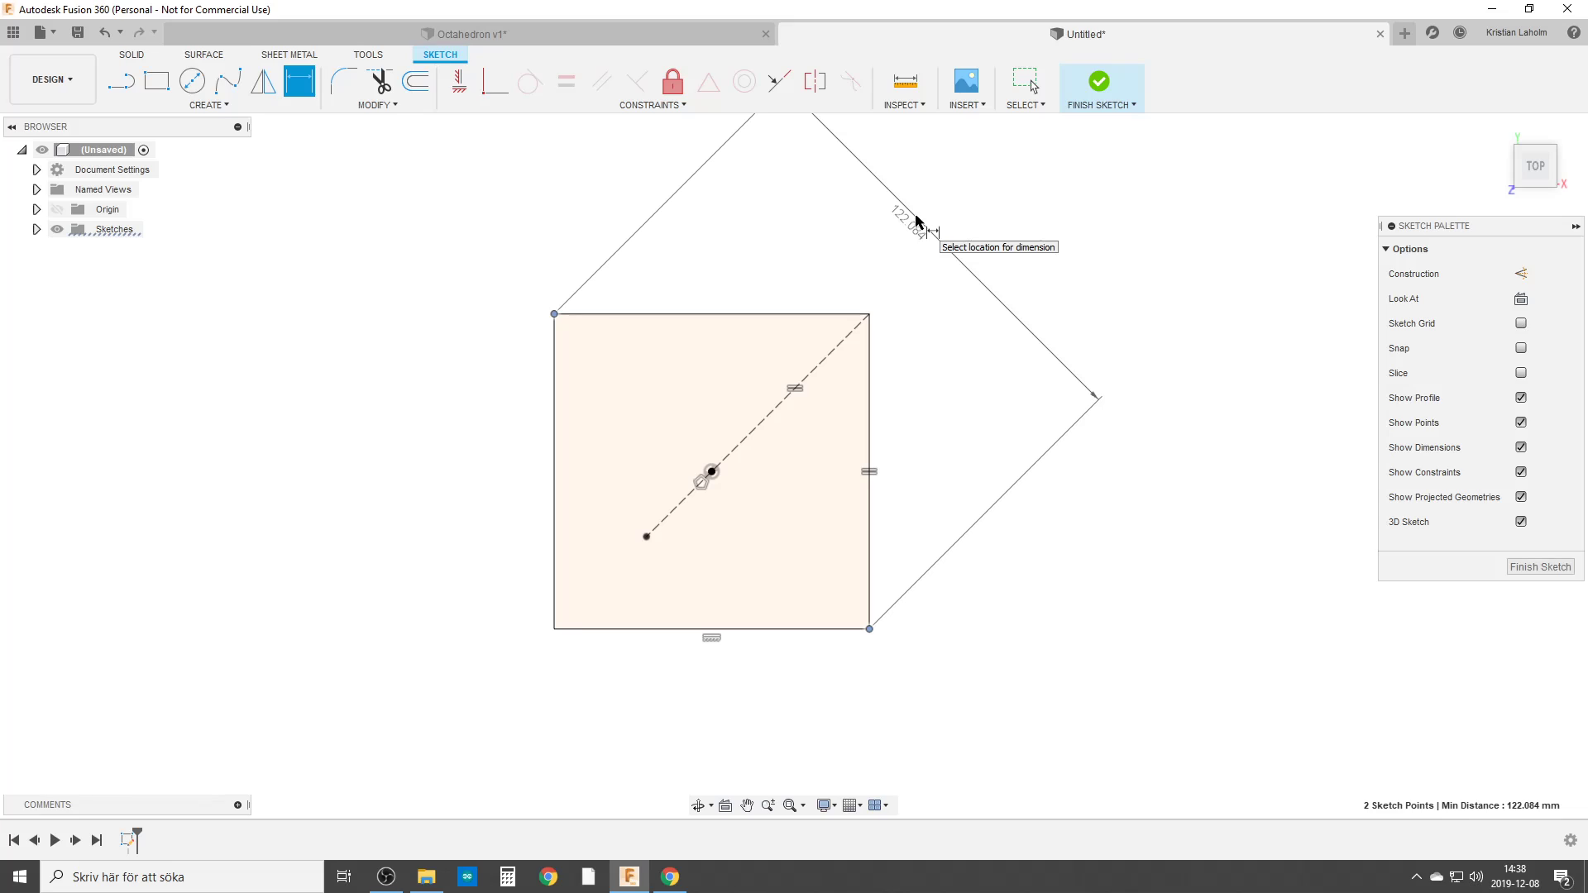
pyautogui.press('Escape')
# Measure the distance between two opposite parallel faces in the Octahedron design, and return to the untitled sketch.
pyautogui.click(570, 34)
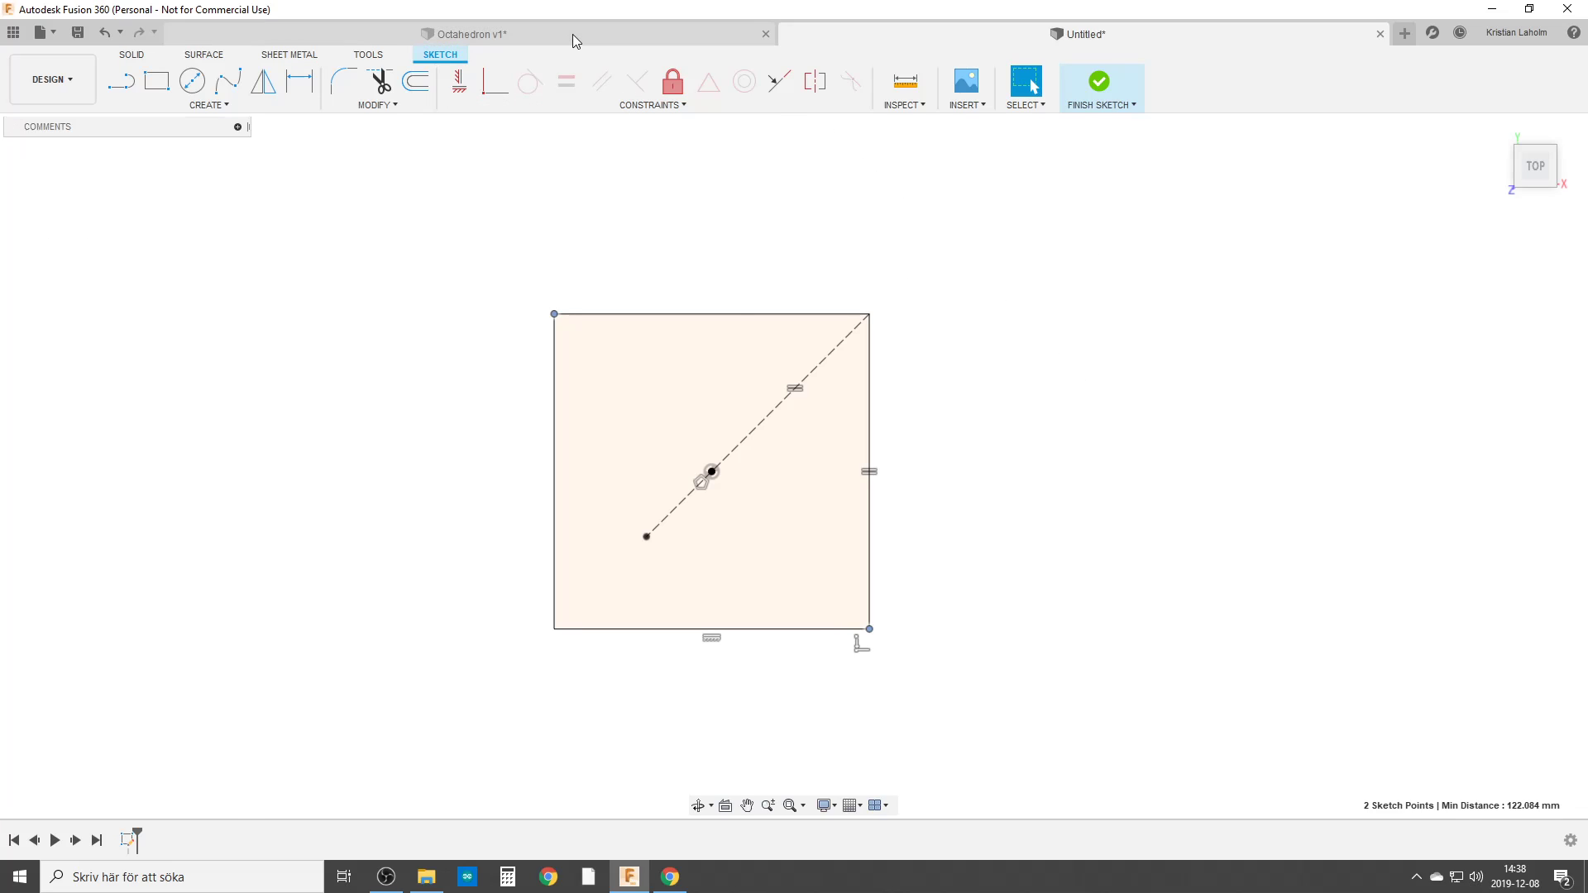
pyautogui.keyDown('shift'); pyautogui.moveTo(722, 583); pyautogui.dragTo(774, 430, button='middle'); pyautogui.keyUp('shift')
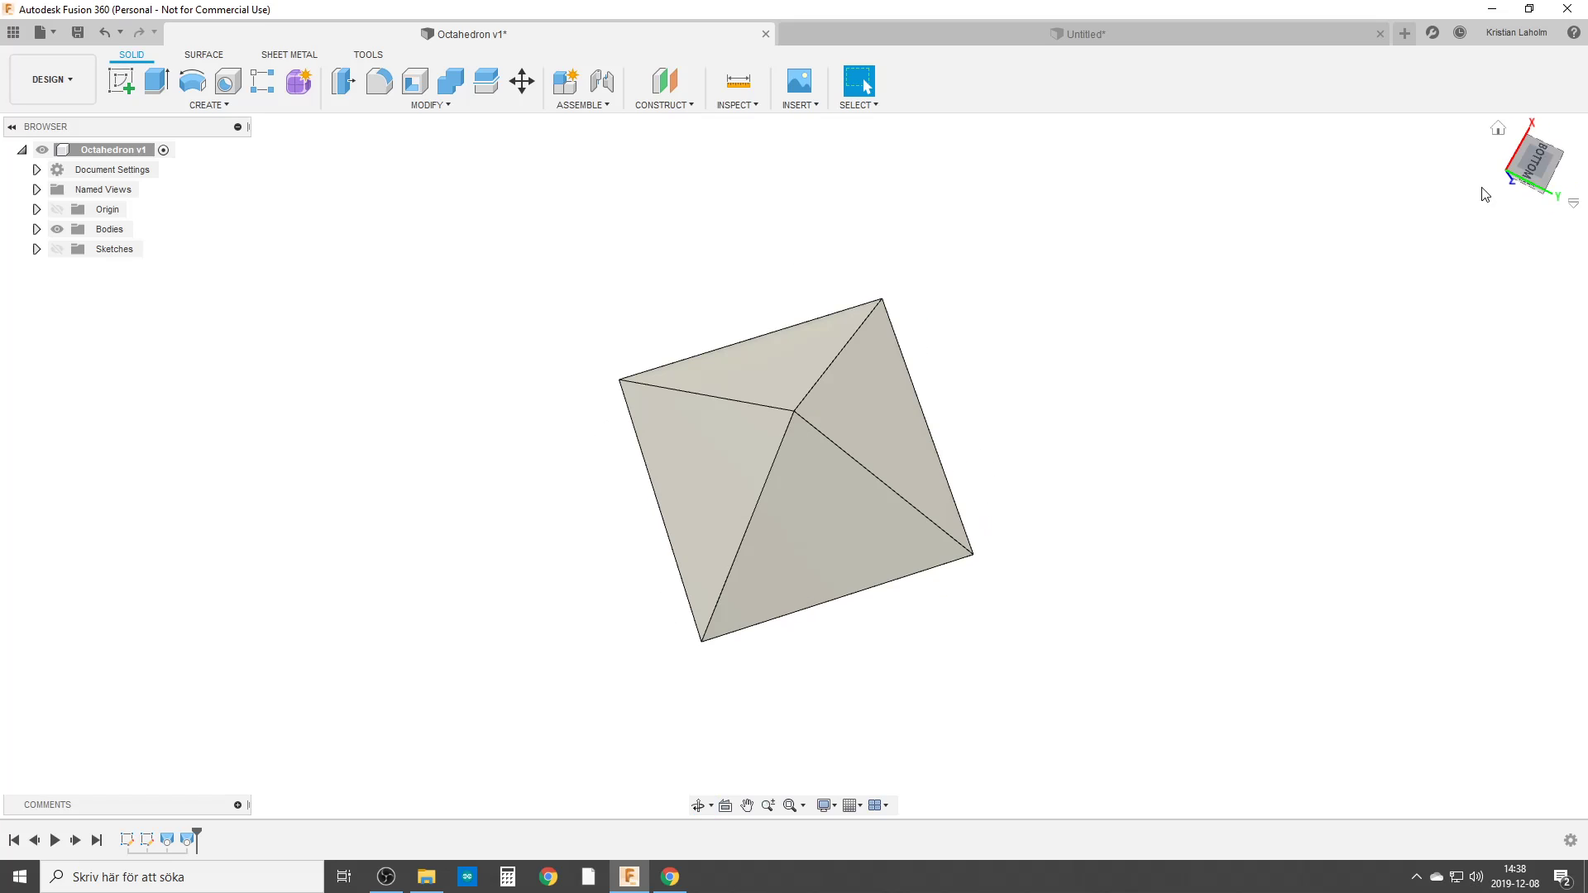
pyautogui.click(1497, 130)
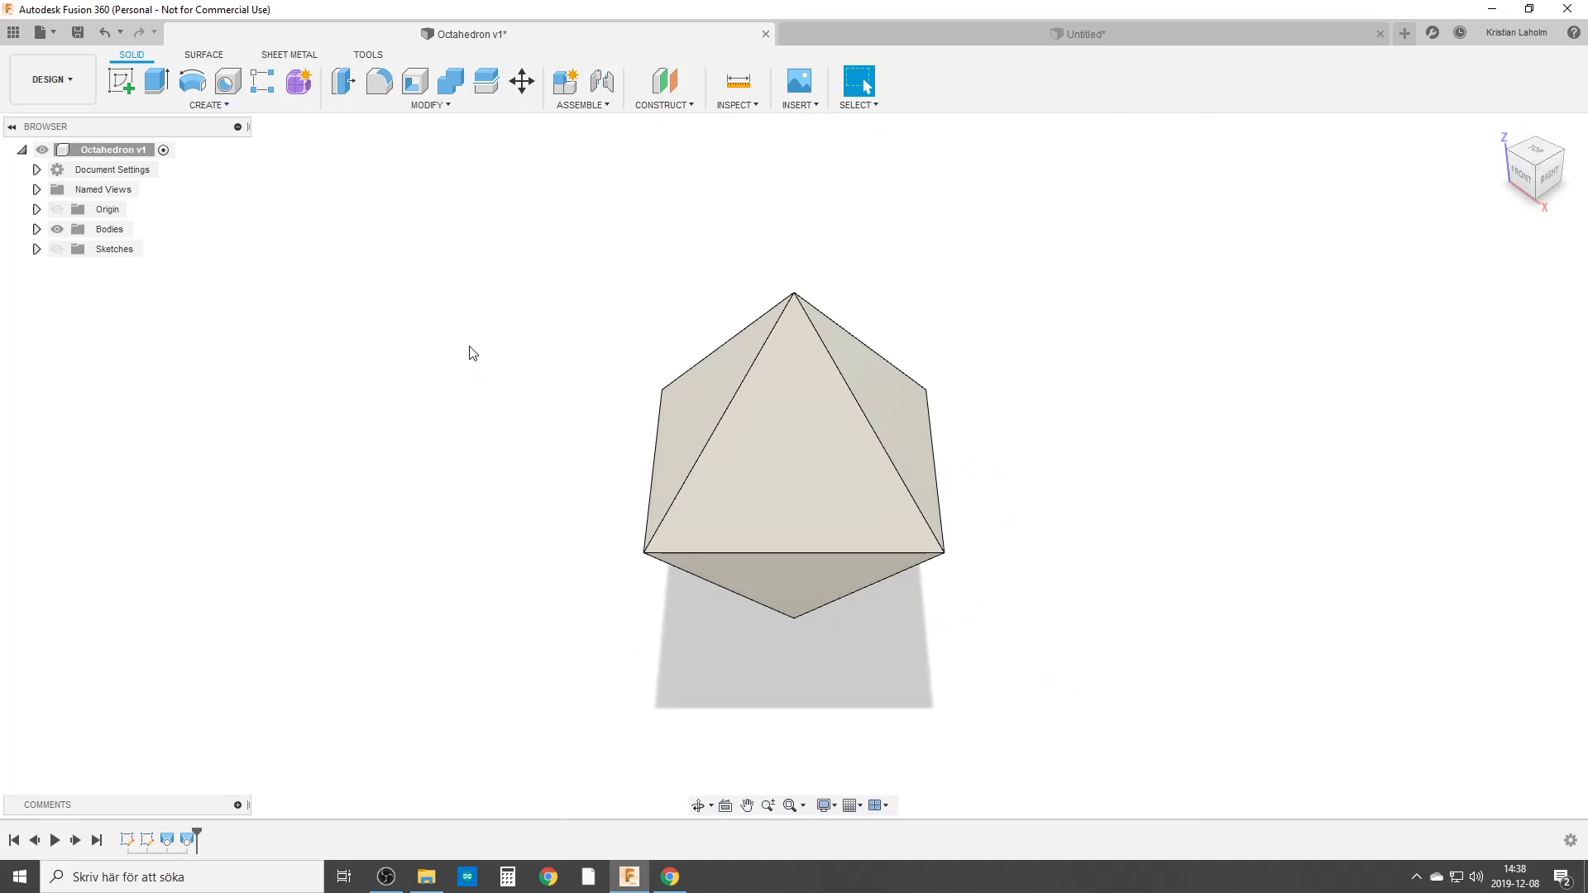
pyautogui.click(734, 83)
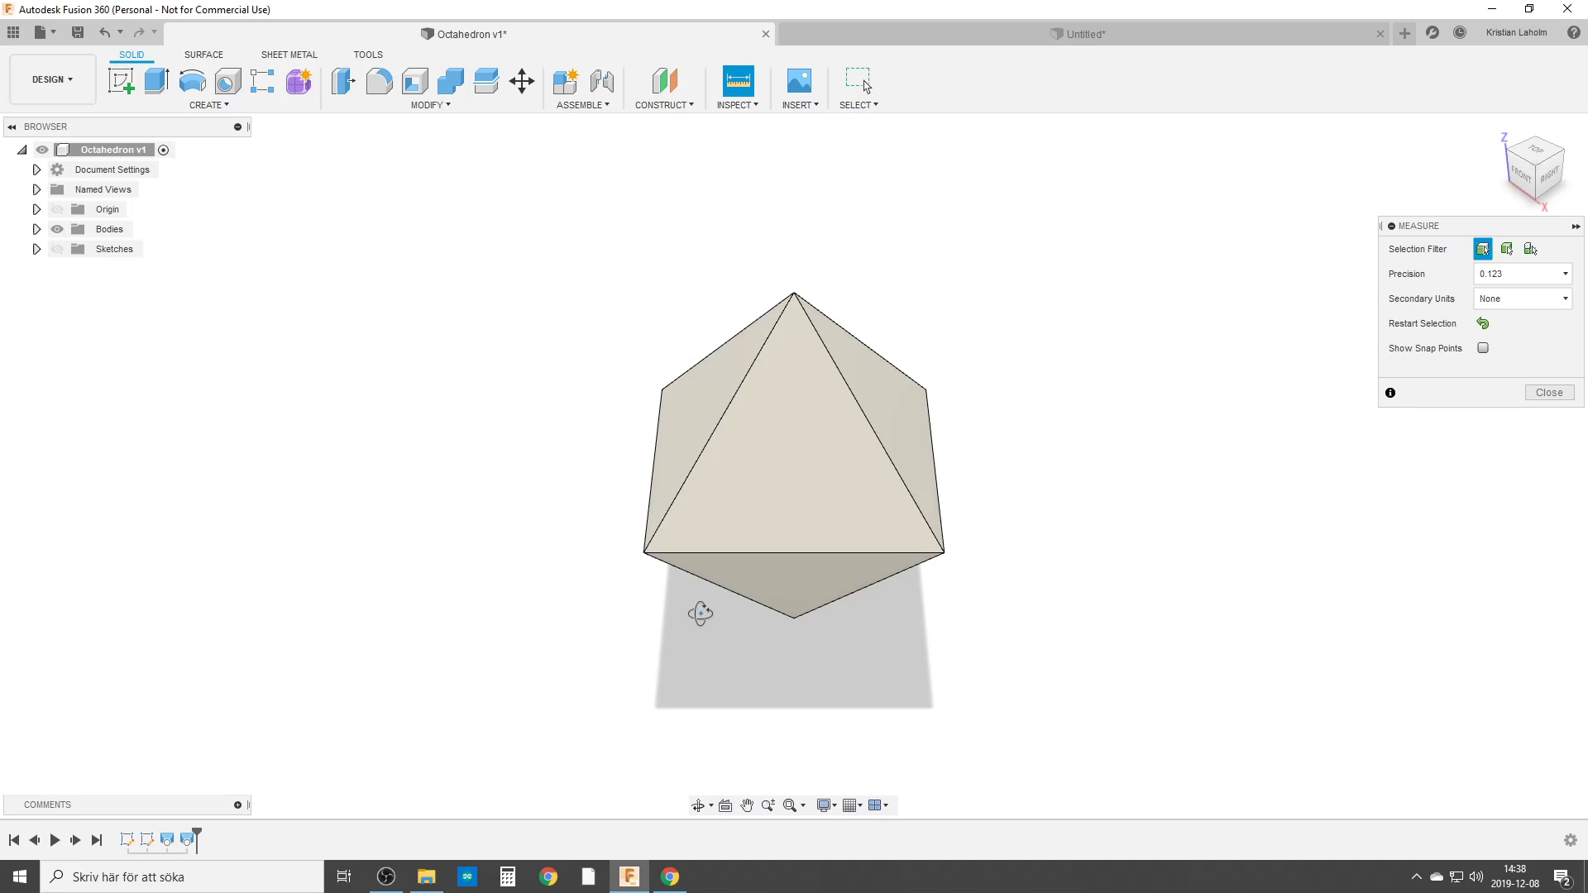
pyautogui.keyDown('shift'); pyautogui.moveTo(703, 609); pyautogui.dragTo(722, 571, button='middle'); pyautogui.keyUp('shift')
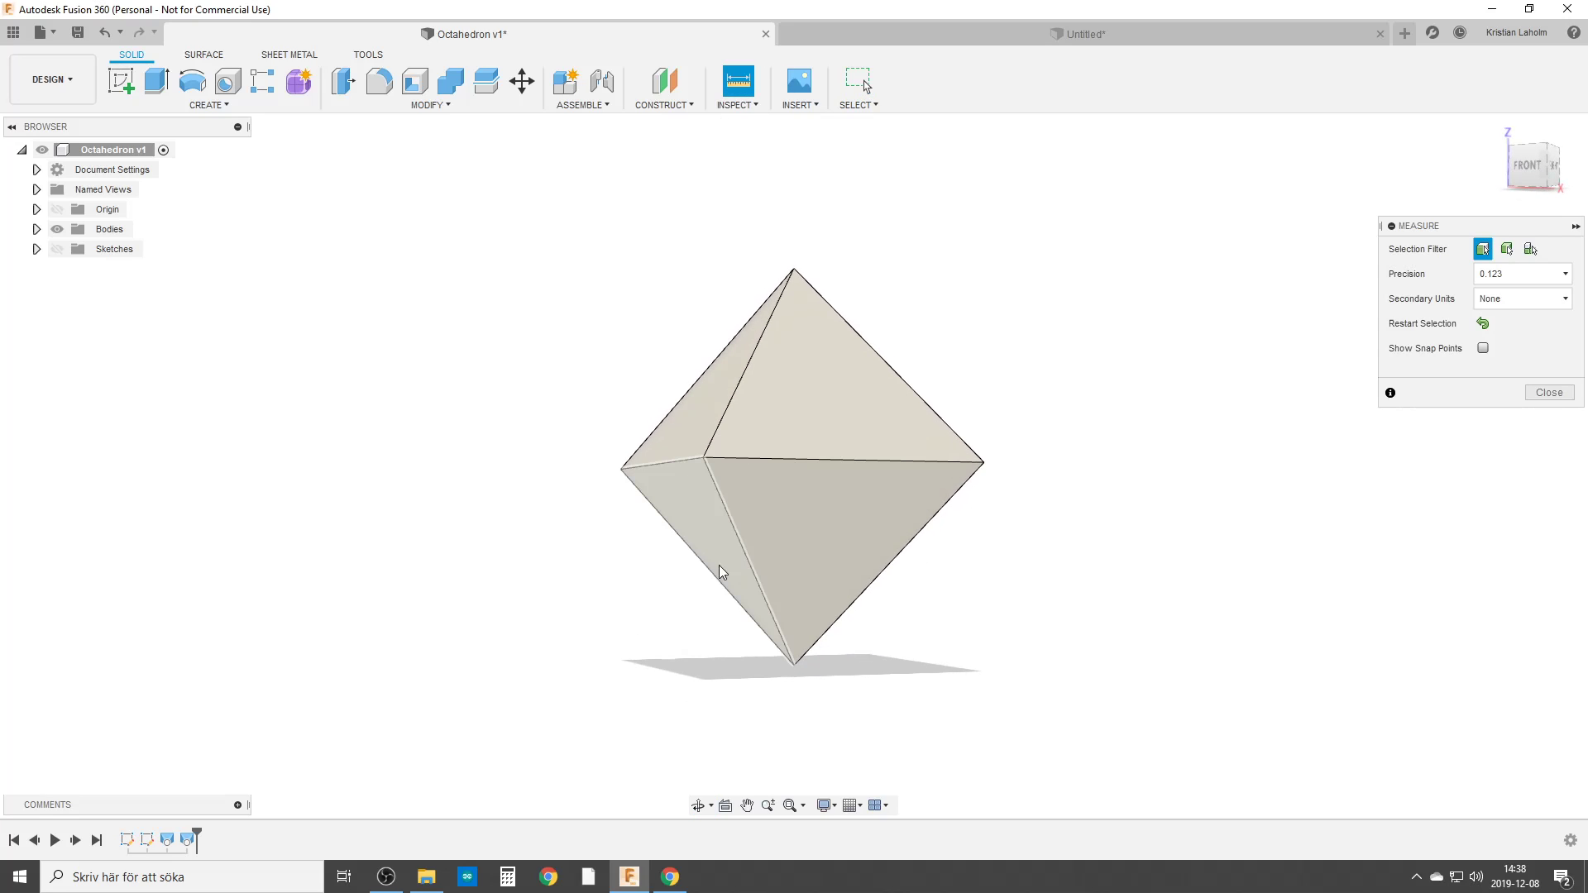
pyautogui.click(707, 520)
pyautogui.keyDown('shift'); pyautogui.moveTo(806, 508); pyautogui.dragTo(826, 469, button='middle'); pyautogui.keyUp('shift')
pyautogui.click(912, 424)
pyautogui.moveTo(808, 568)
pyautogui.keyDown('shift'); pyautogui.mouseDown(button='middle')
pyautogui.moveTo(787, 549)
pyautogui.moveTo(804, 585)
pyautogui.moveTo(786, 556)
pyautogui.mouseUp(button='middle'); pyautogui.keyUp('shift')
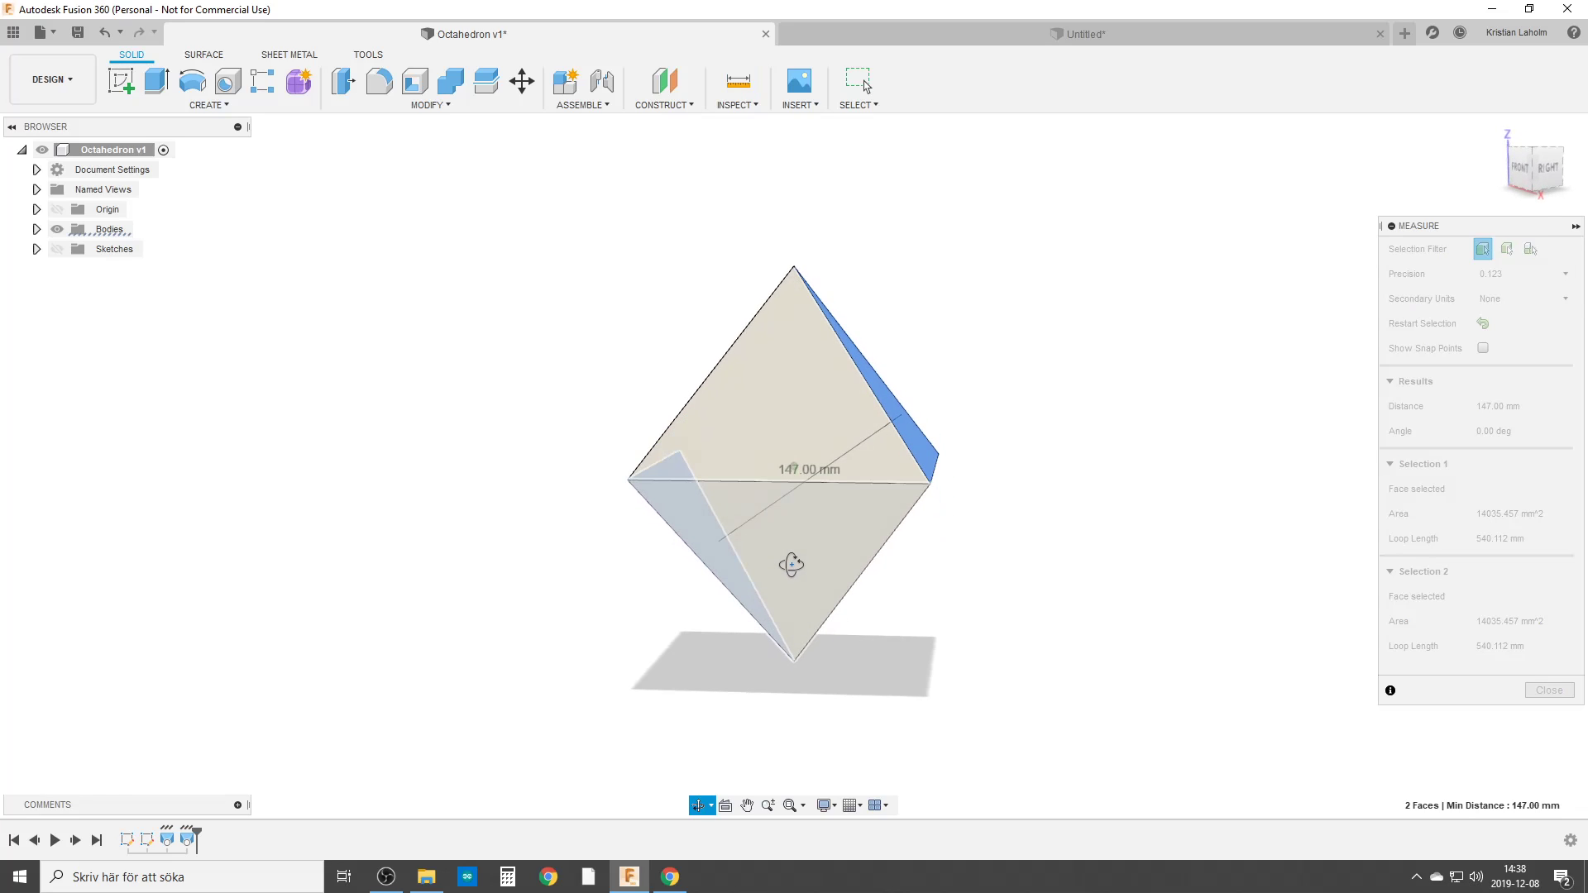
pyautogui.click(1001, 37)
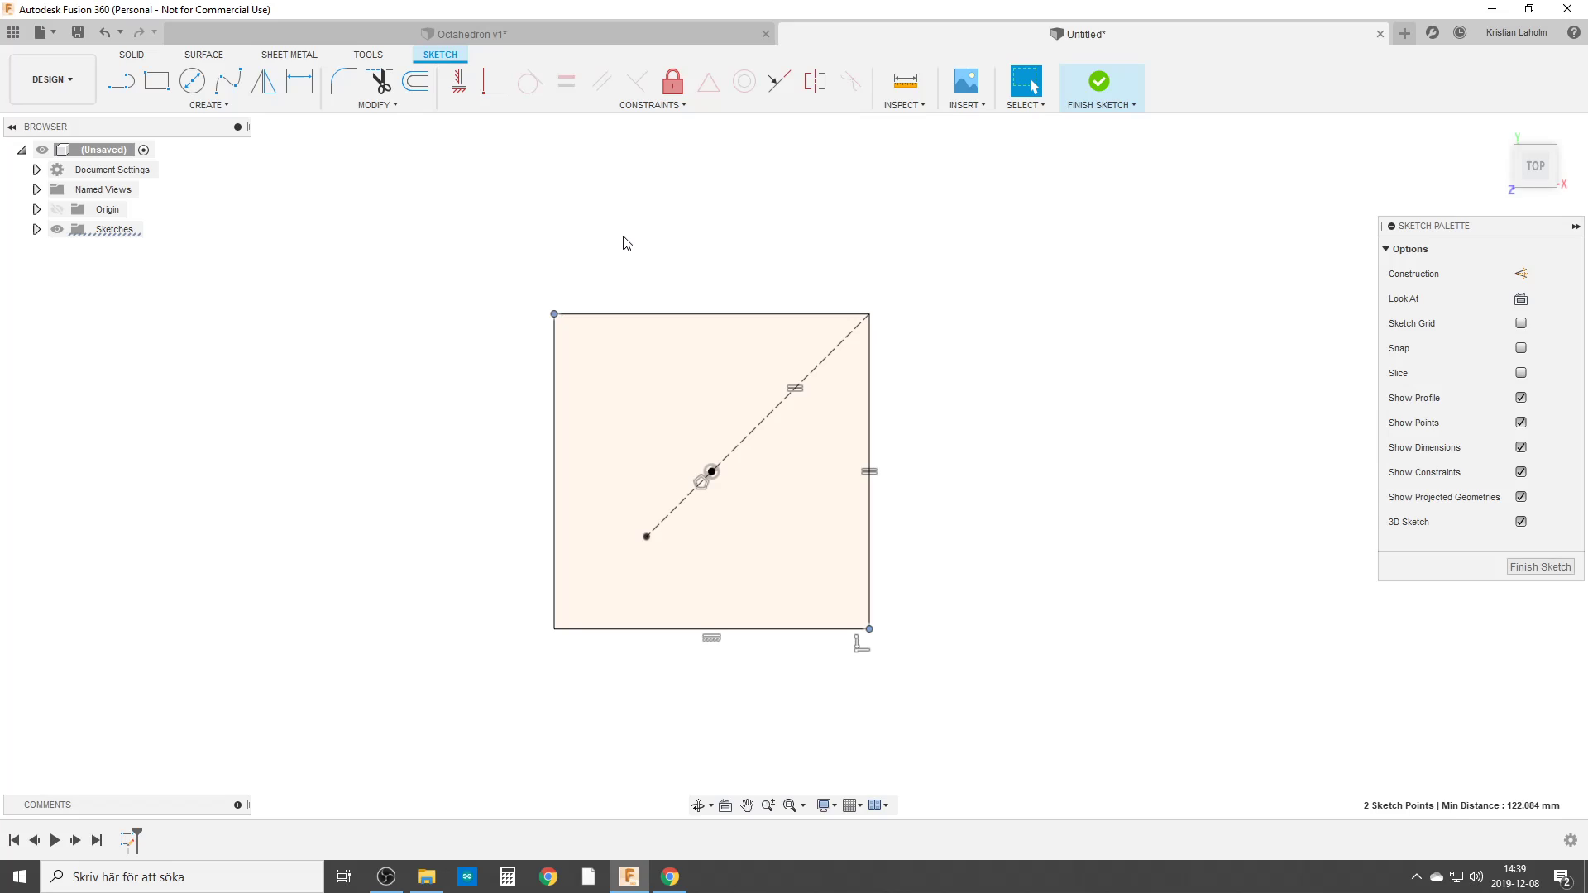
# Draw a construction line from the square's upper-left corner to its centre point.
pyautogui.moveTo(628, 386)
pyautogui.mouseDown(button='middle')
pyautogui.moveTo(642, 372)
pyautogui.moveTo(651, 446)
pyautogui.mouseUp(button='middle')
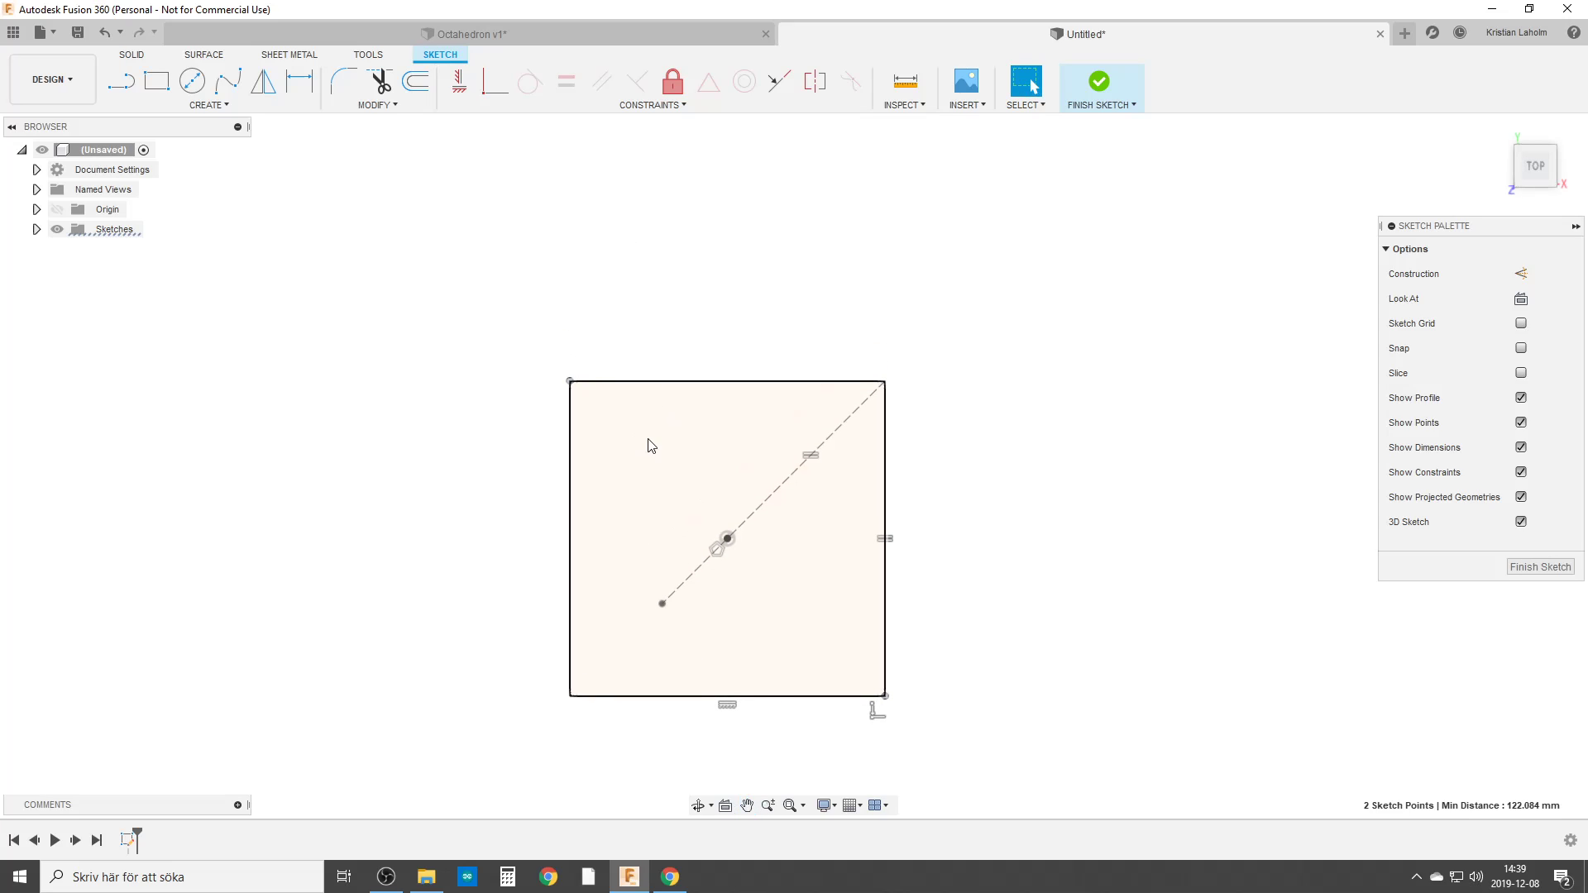
pyautogui.press('l')
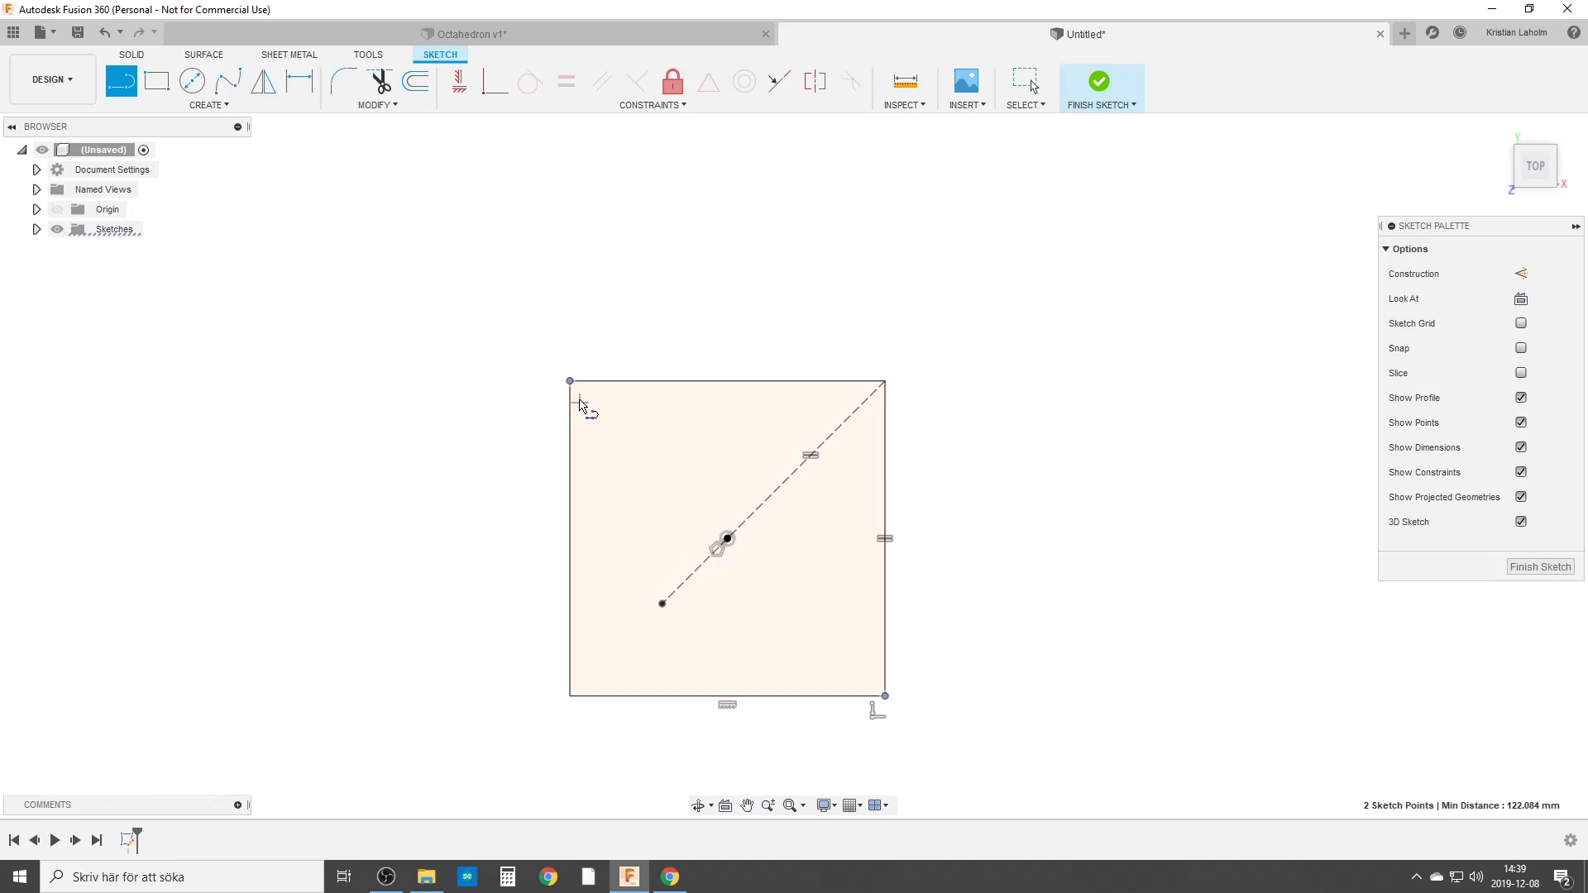
pyautogui.click(569, 382)
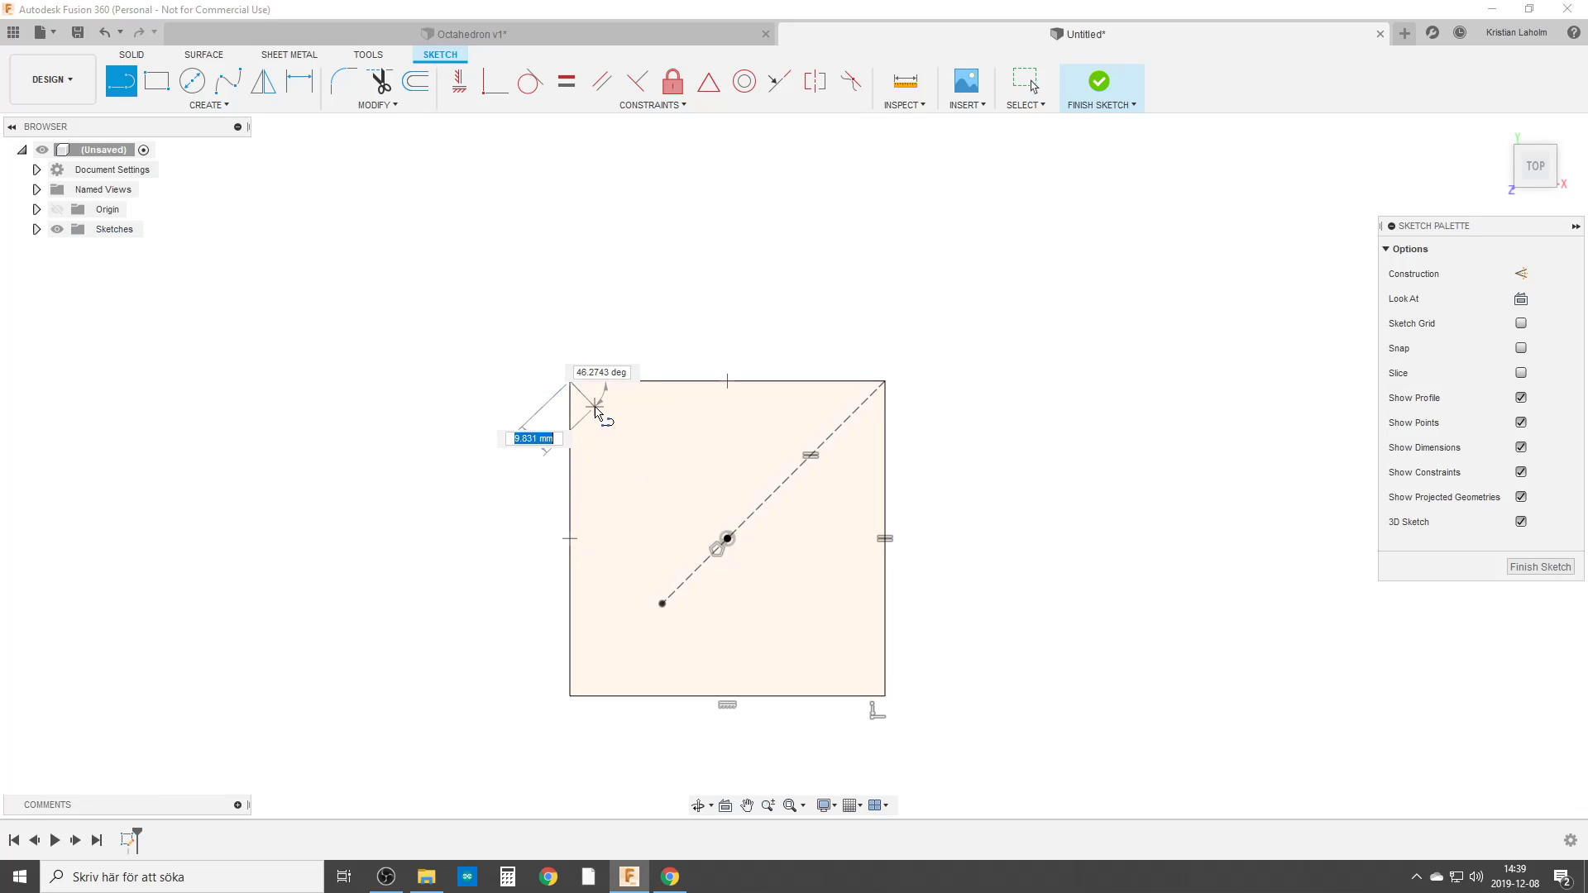
pyautogui.click(727, 538)
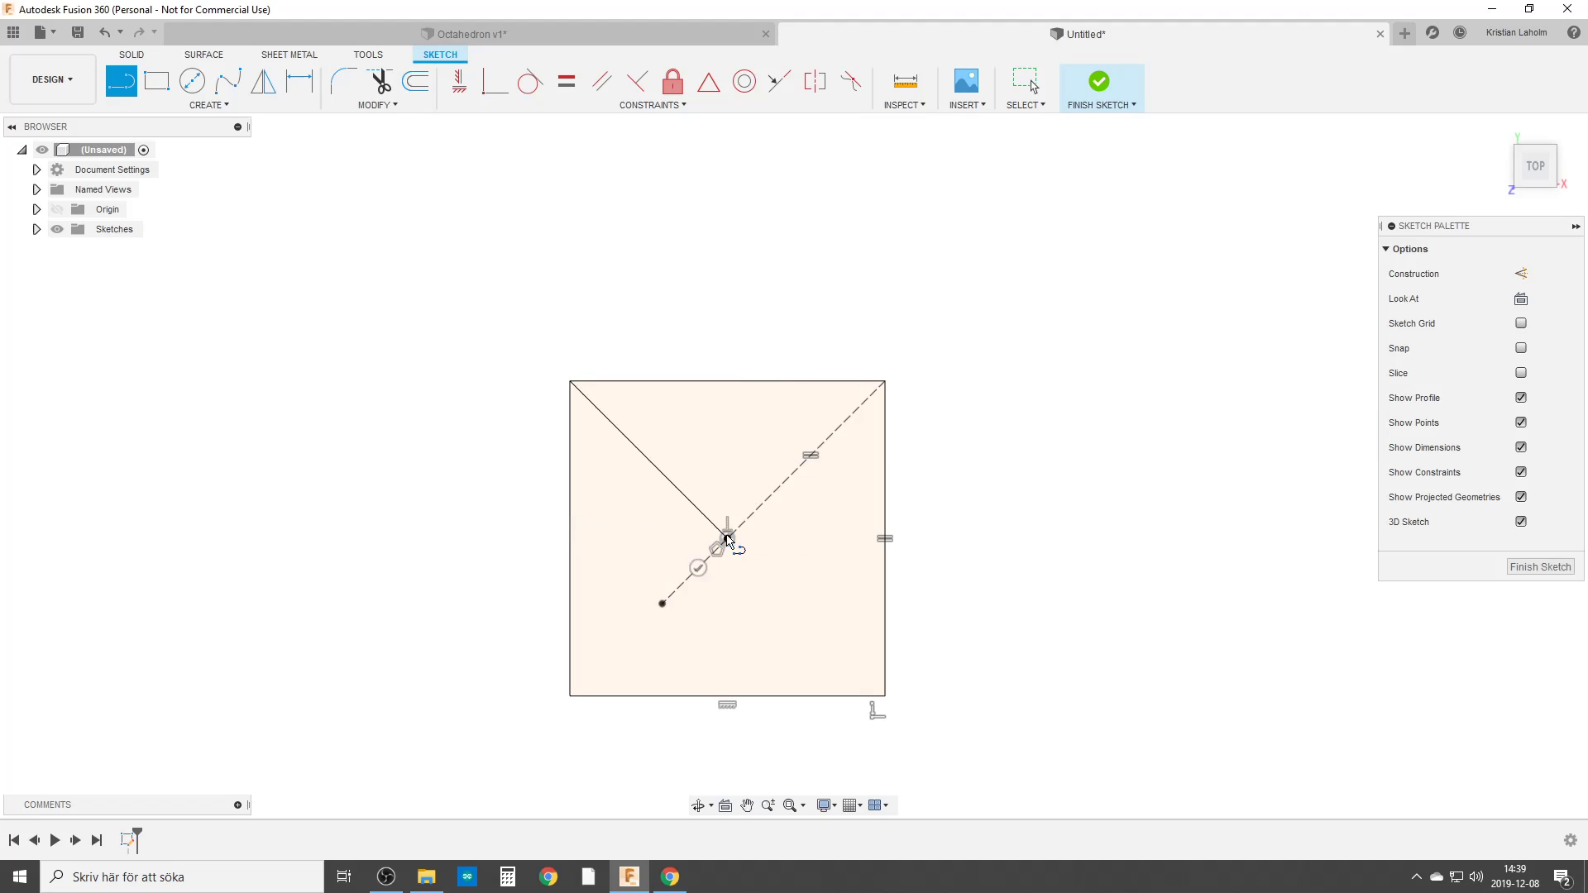
pyautogui.press('Escape')
pyautogui.click(666, 476)
pyautogui.press('x')
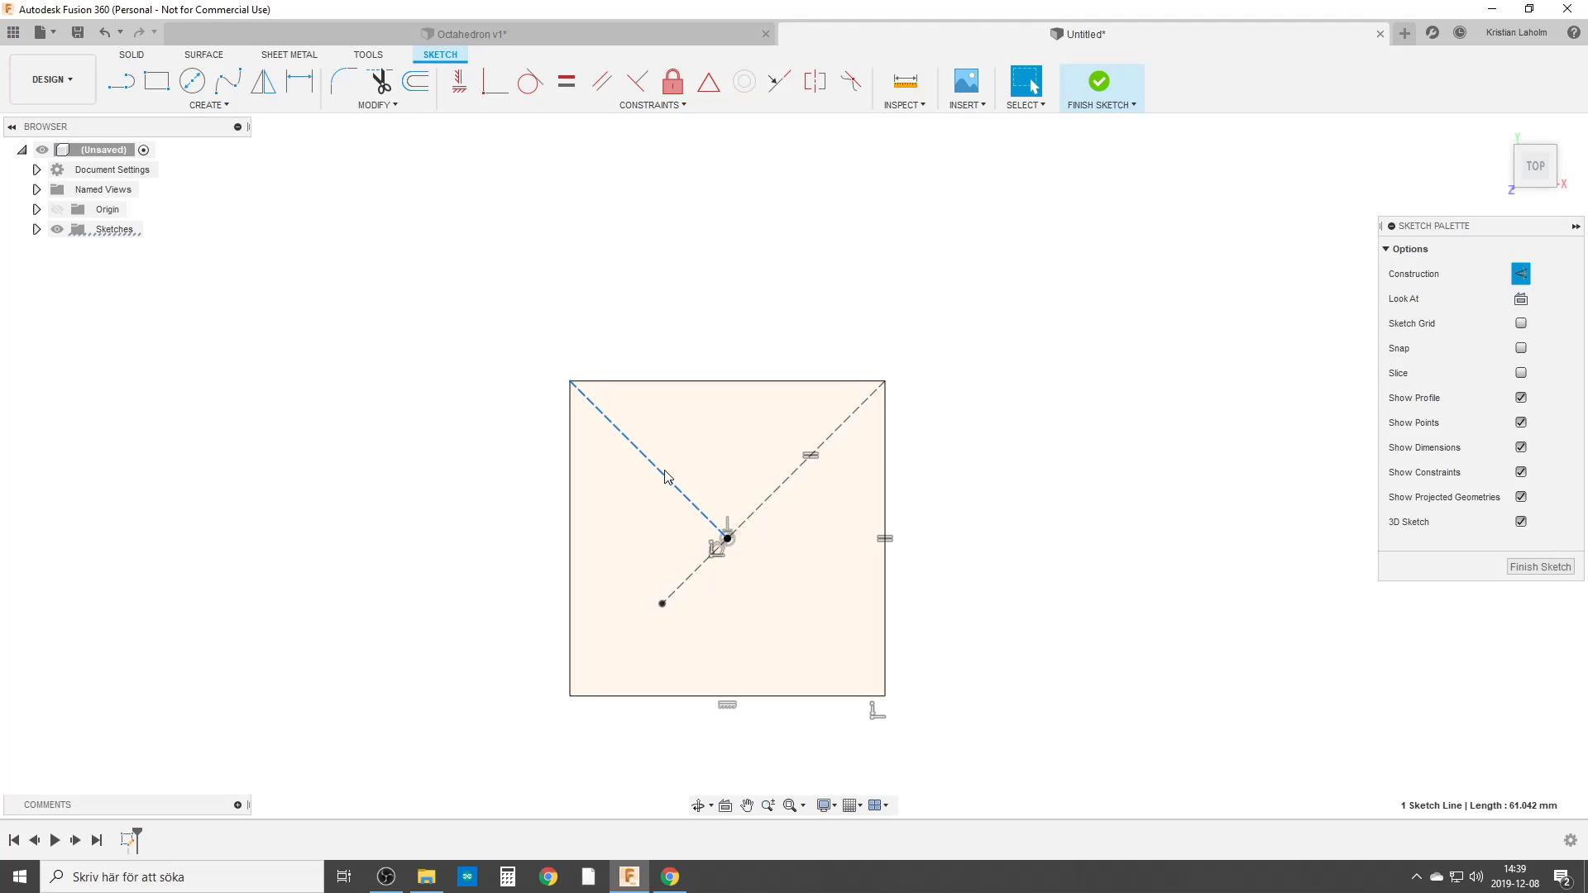
# Draw a vertical construction line about 41 mm long upward from the midpoint of the square's top edge.
pyautogui.press('l')
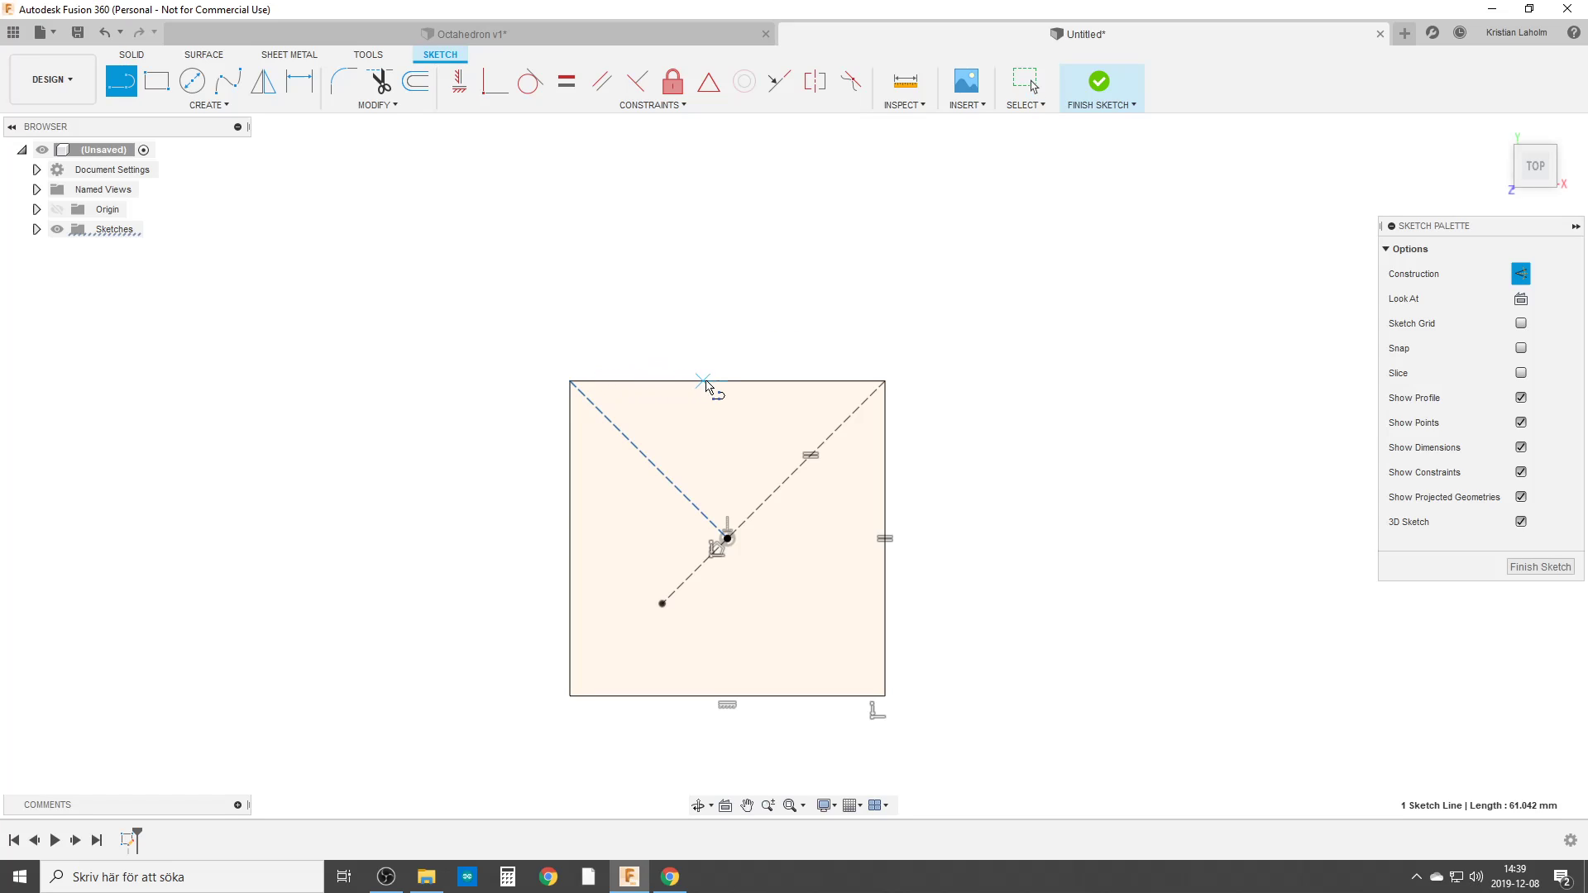
pyautogui.click(728, 382)
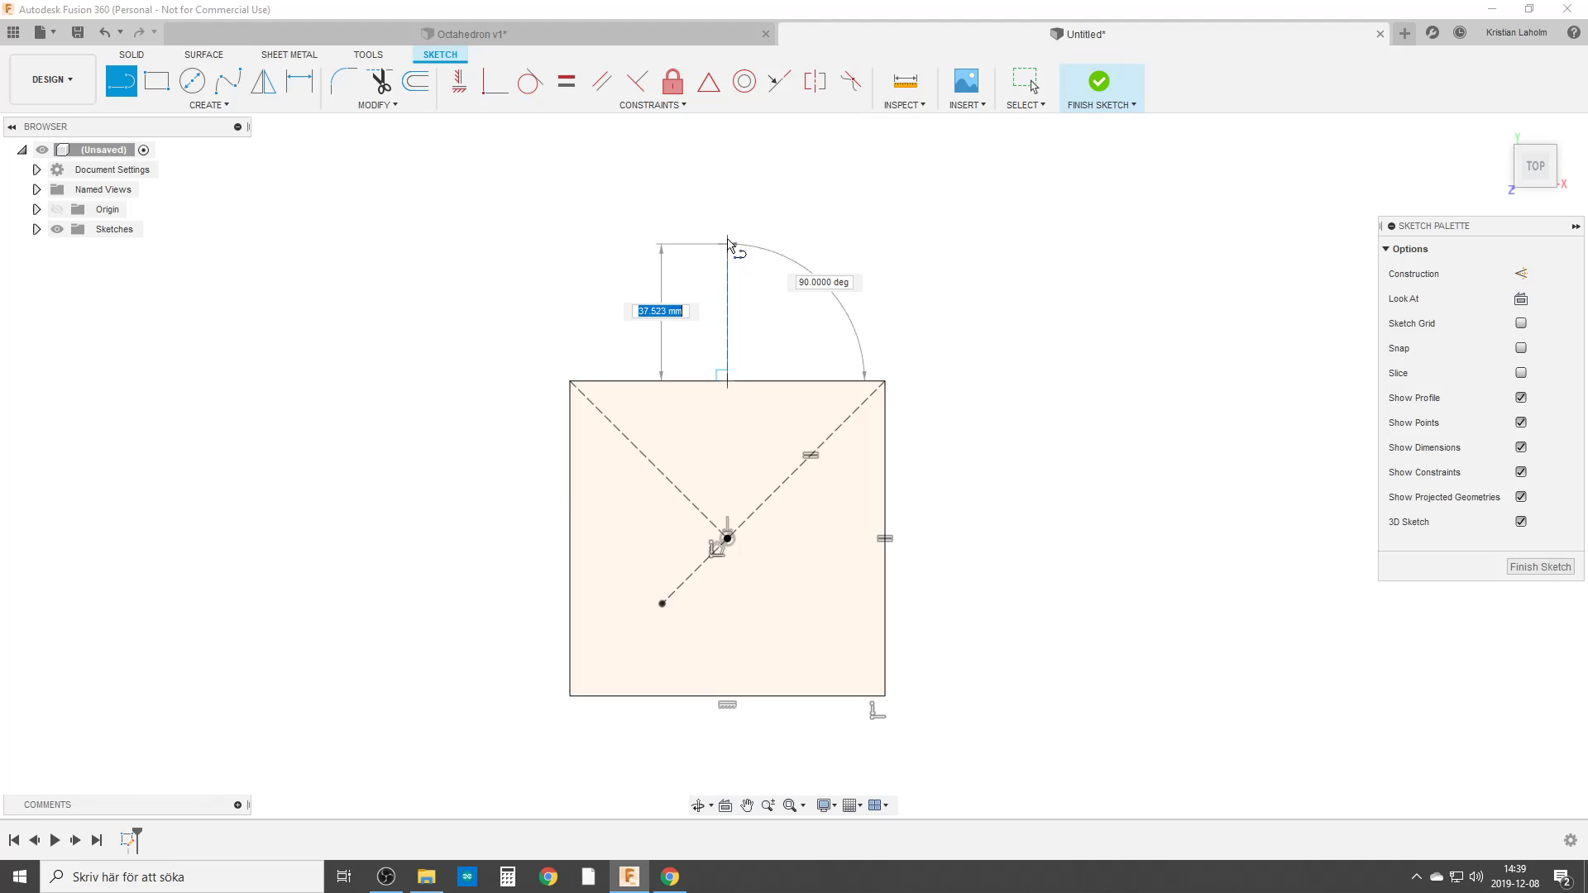
pyautogui.click(728, 230)
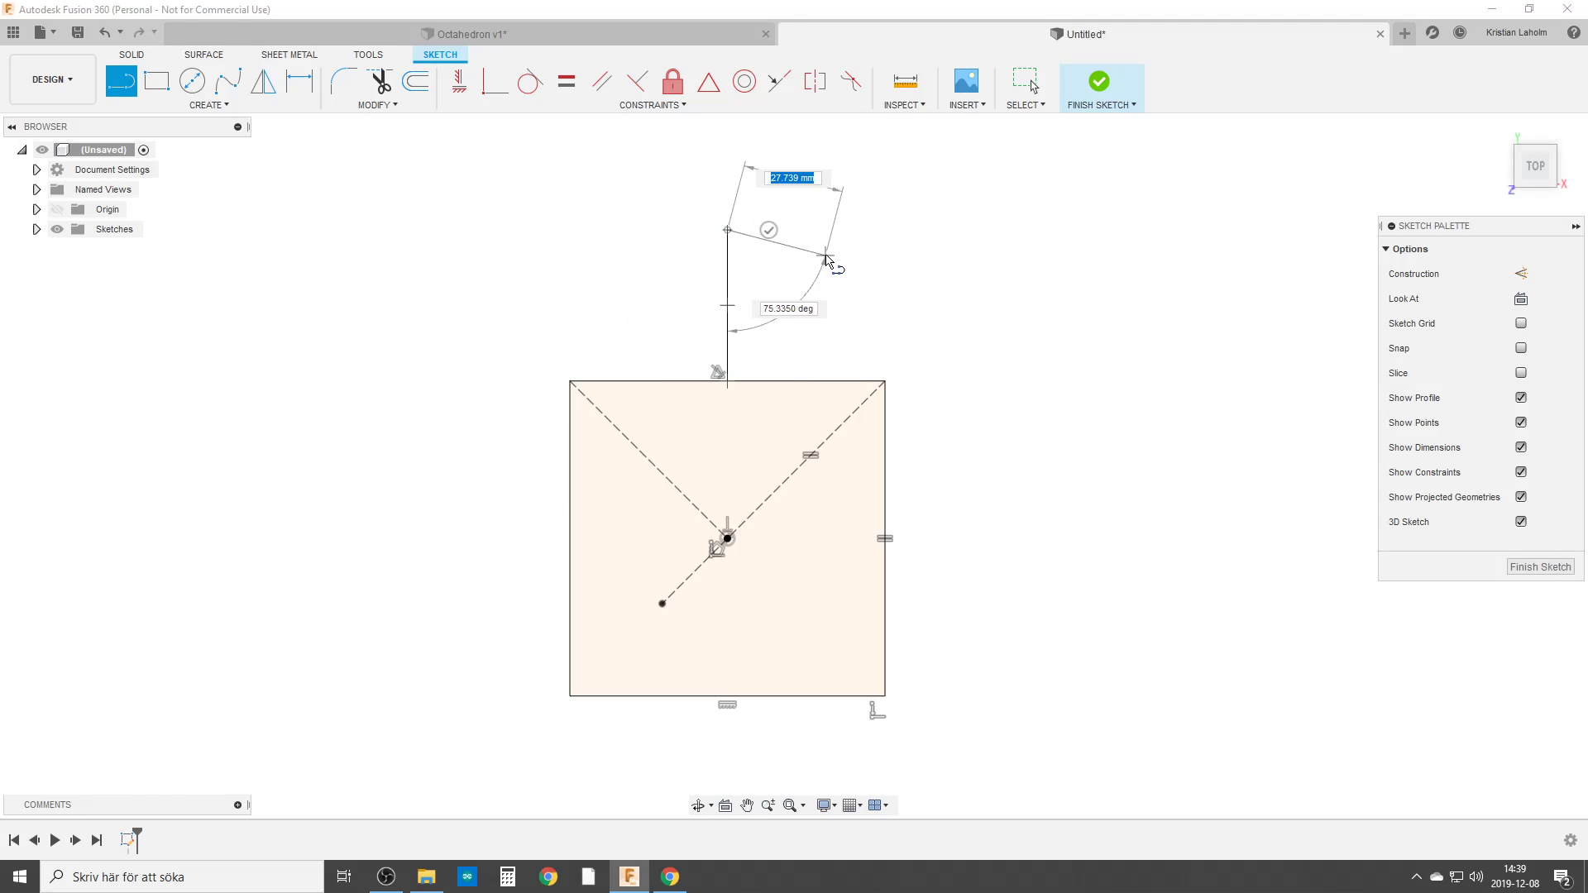
pyautogui.press('Escape')
pyautogui.click(729, 294)
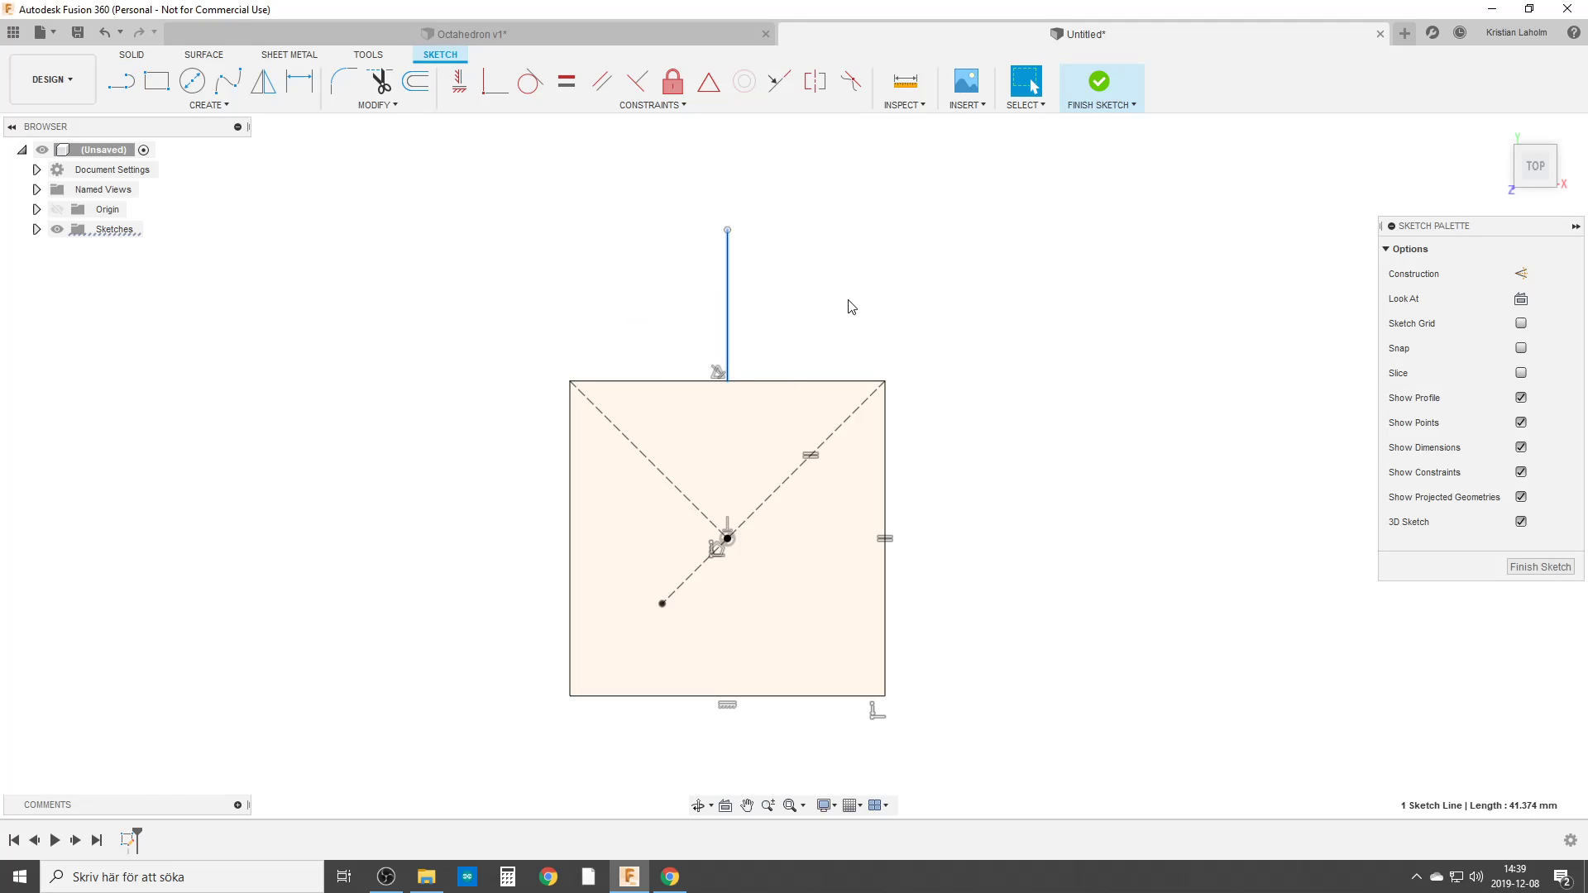
pyautogui.press('x')
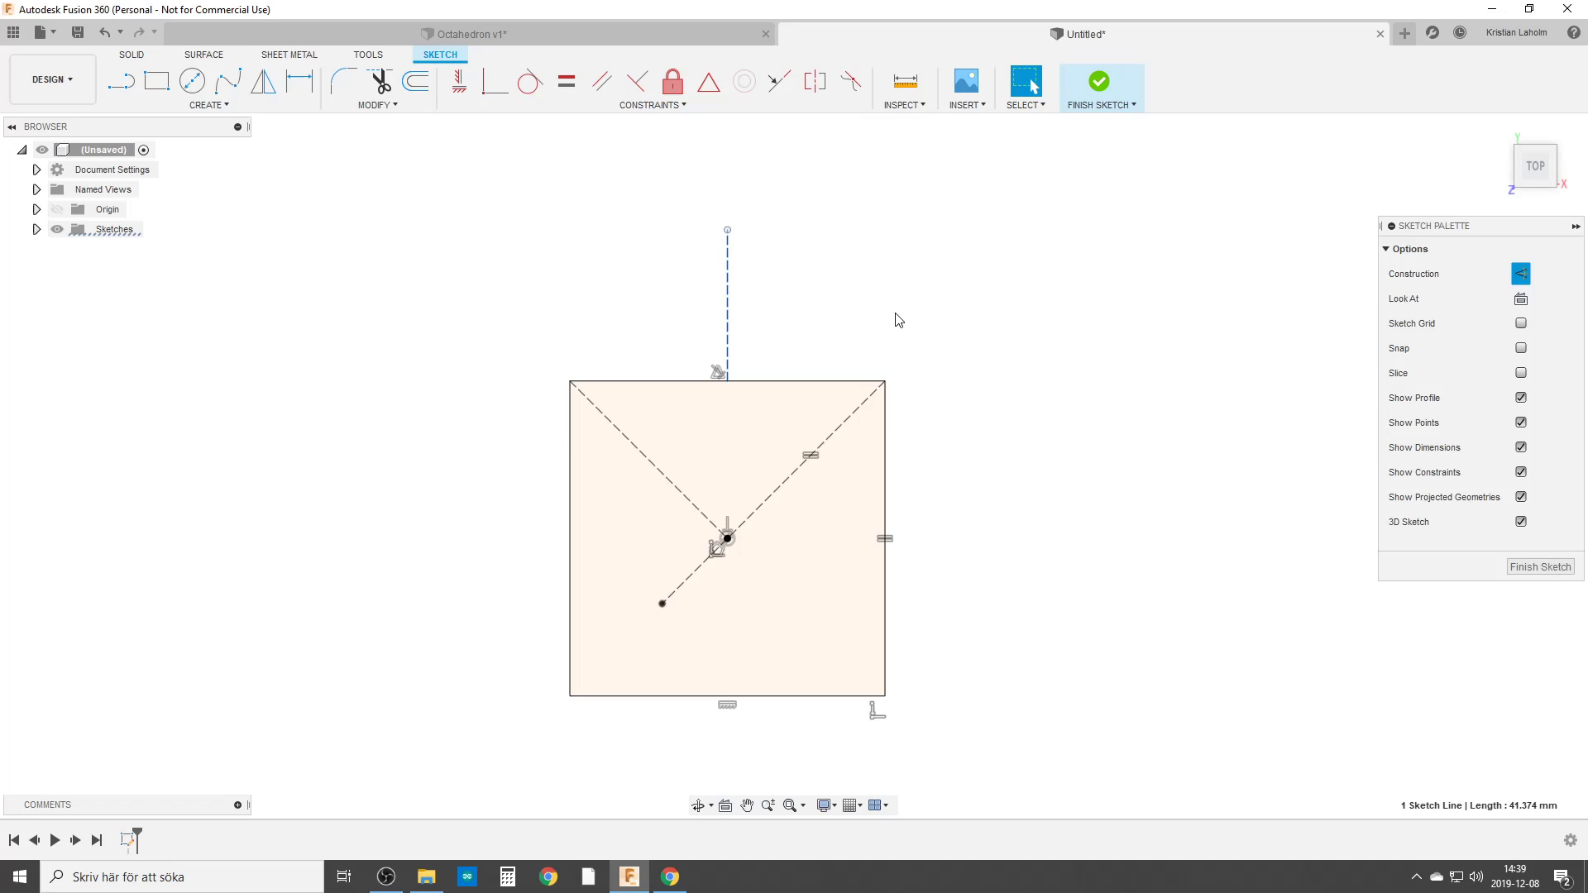
# Apply an equal constraint between the vertical construction line and the construction line from the upper-left corner to the centre.
pyautogui.click(567, 81)
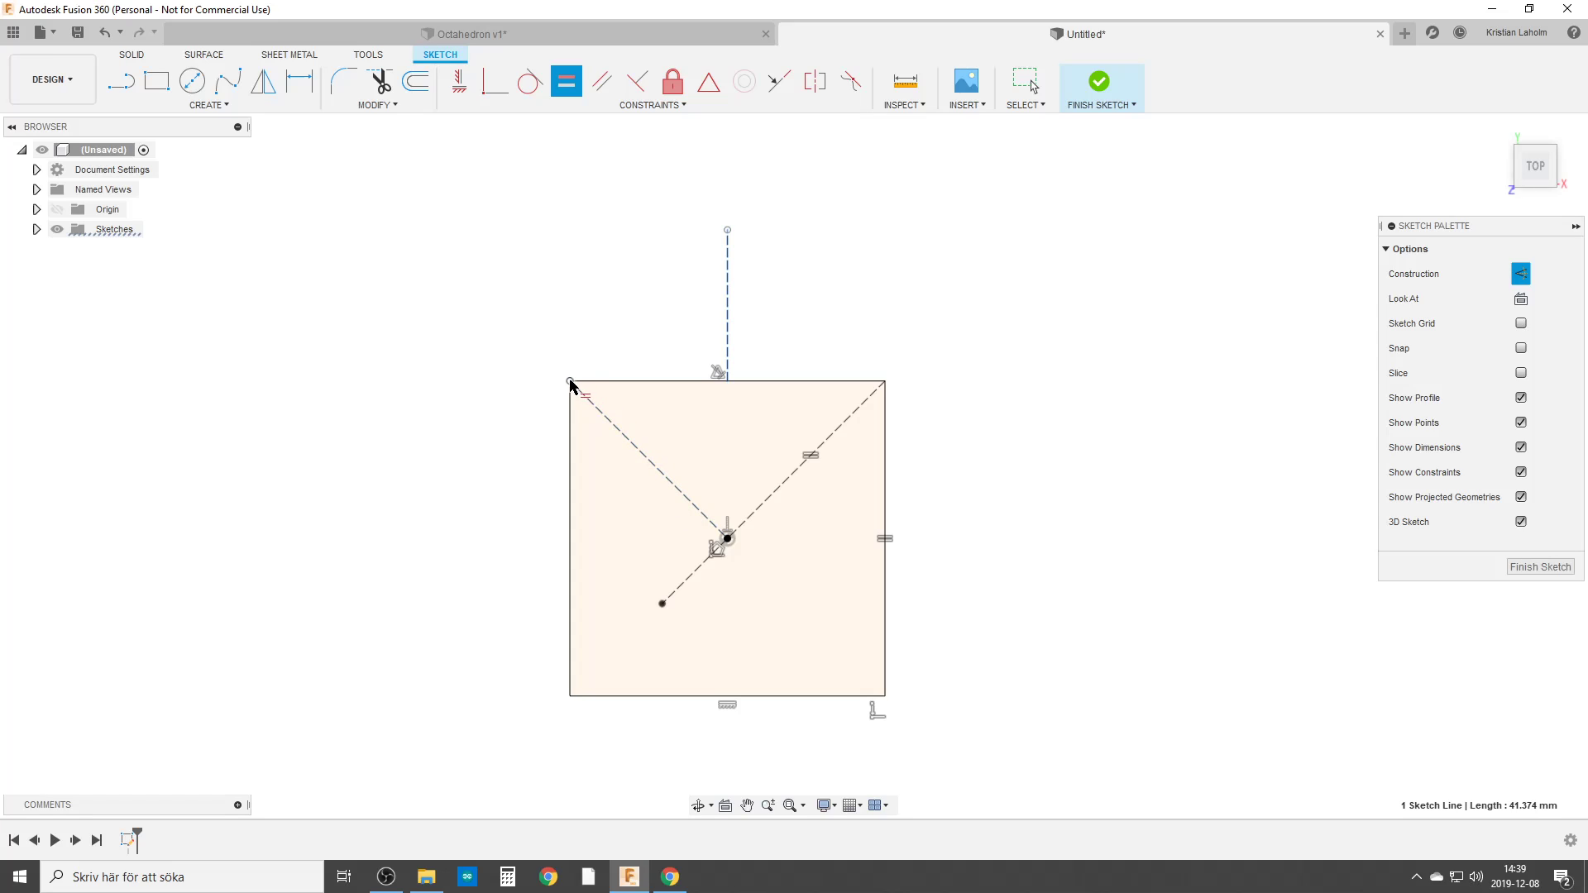
pyautogui.click(650, 461)
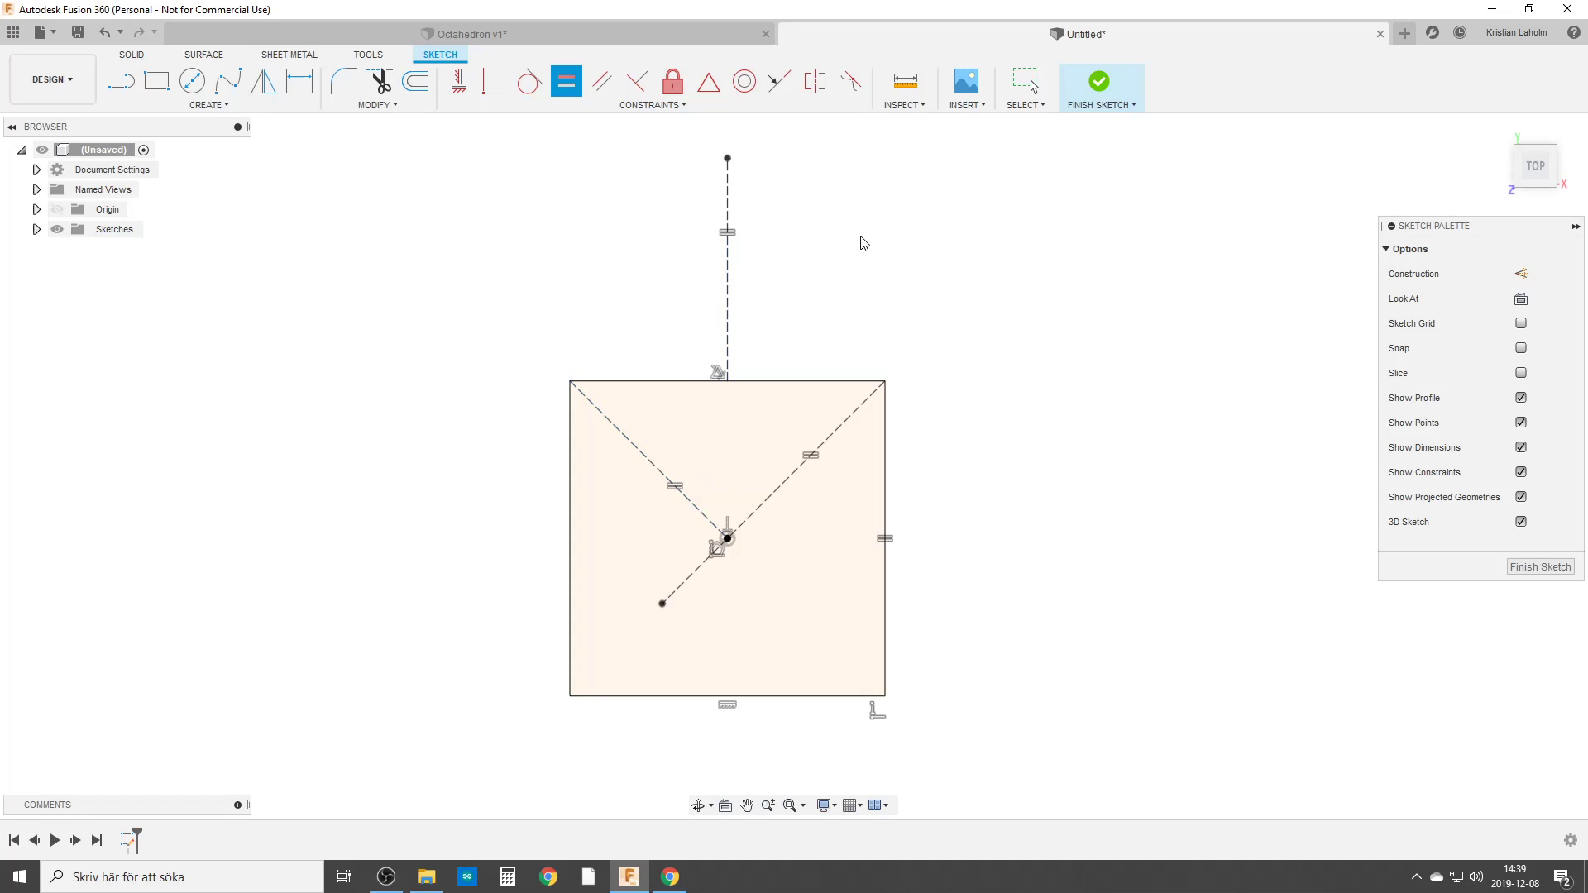
pyautogui.press('Escape')
# Draw a construction line from the square's upper-right corner to the upper end of the vertical construction line.
pyautogui.press('l')
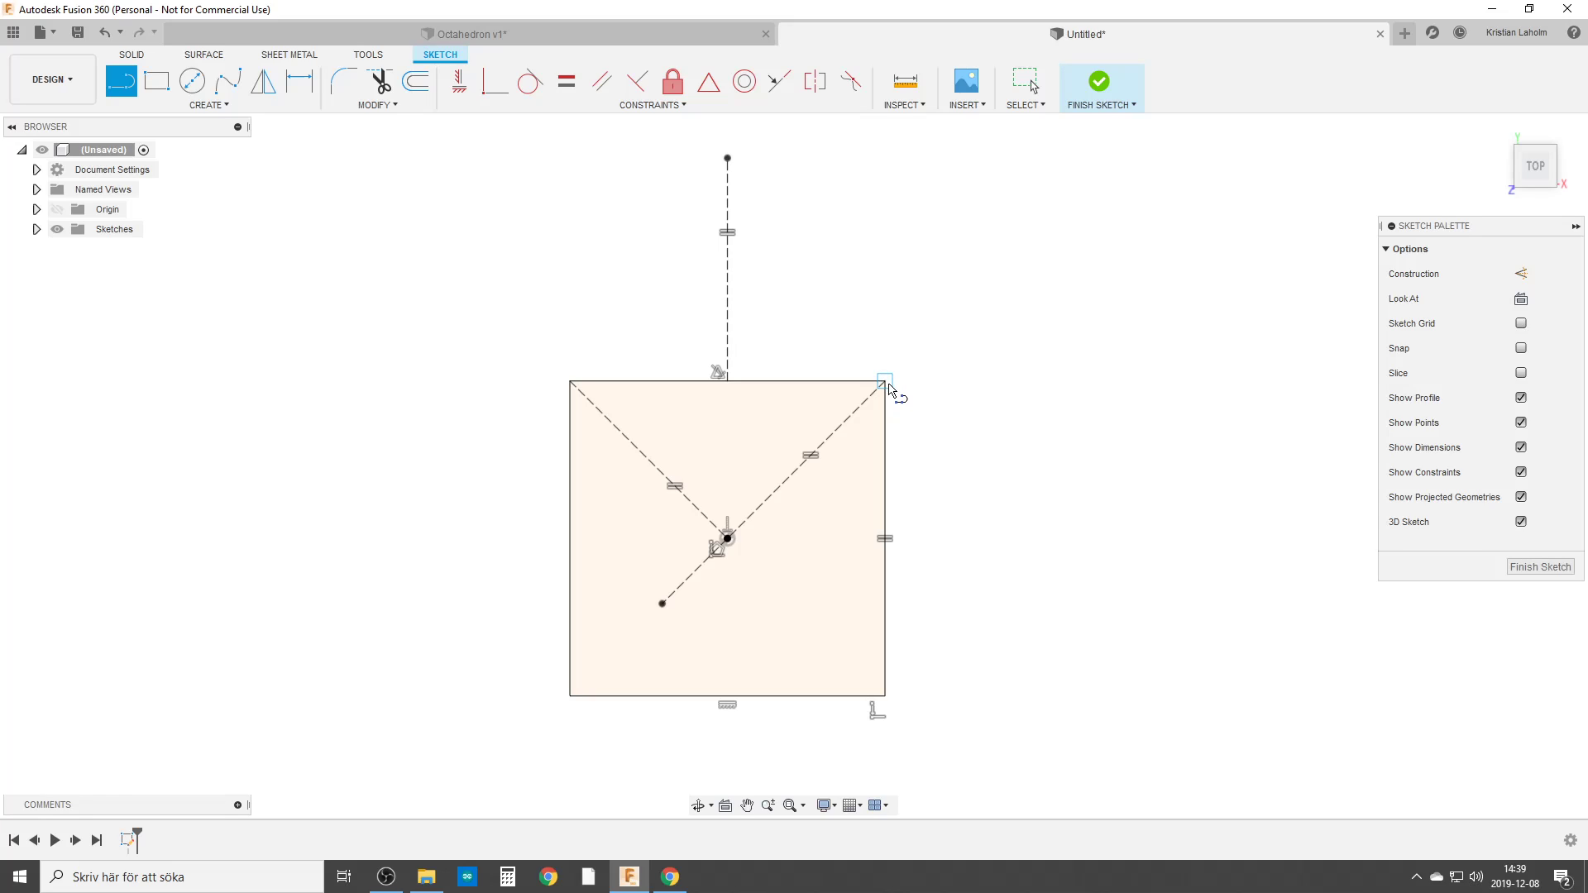
pyautogui.click(885, 382)
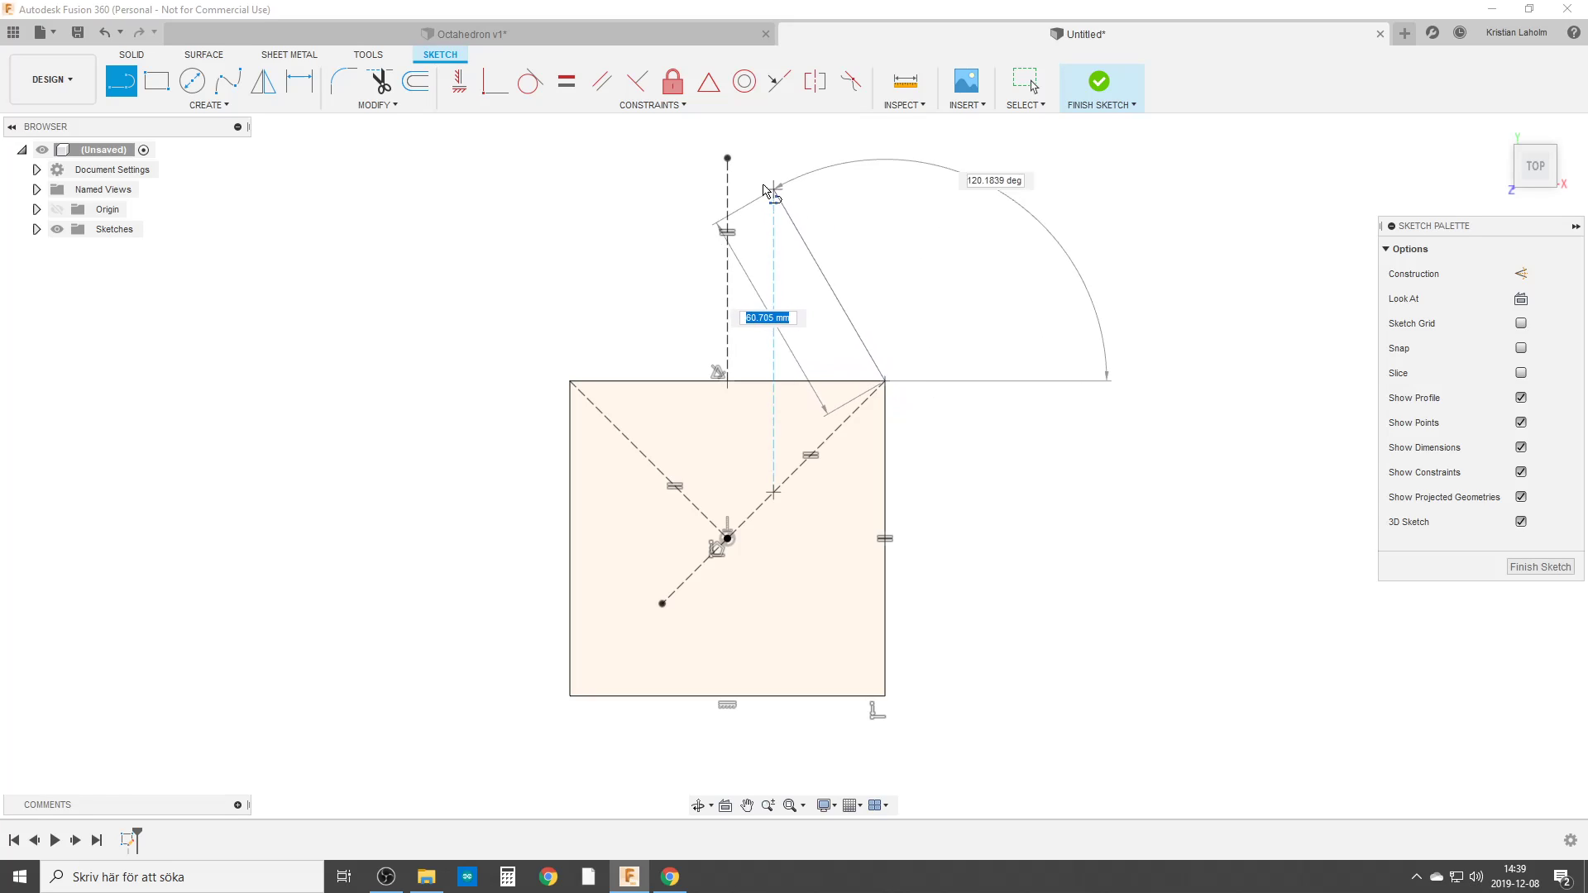
pyautogui.click(727, 158)
pyautogui.press('Escape')
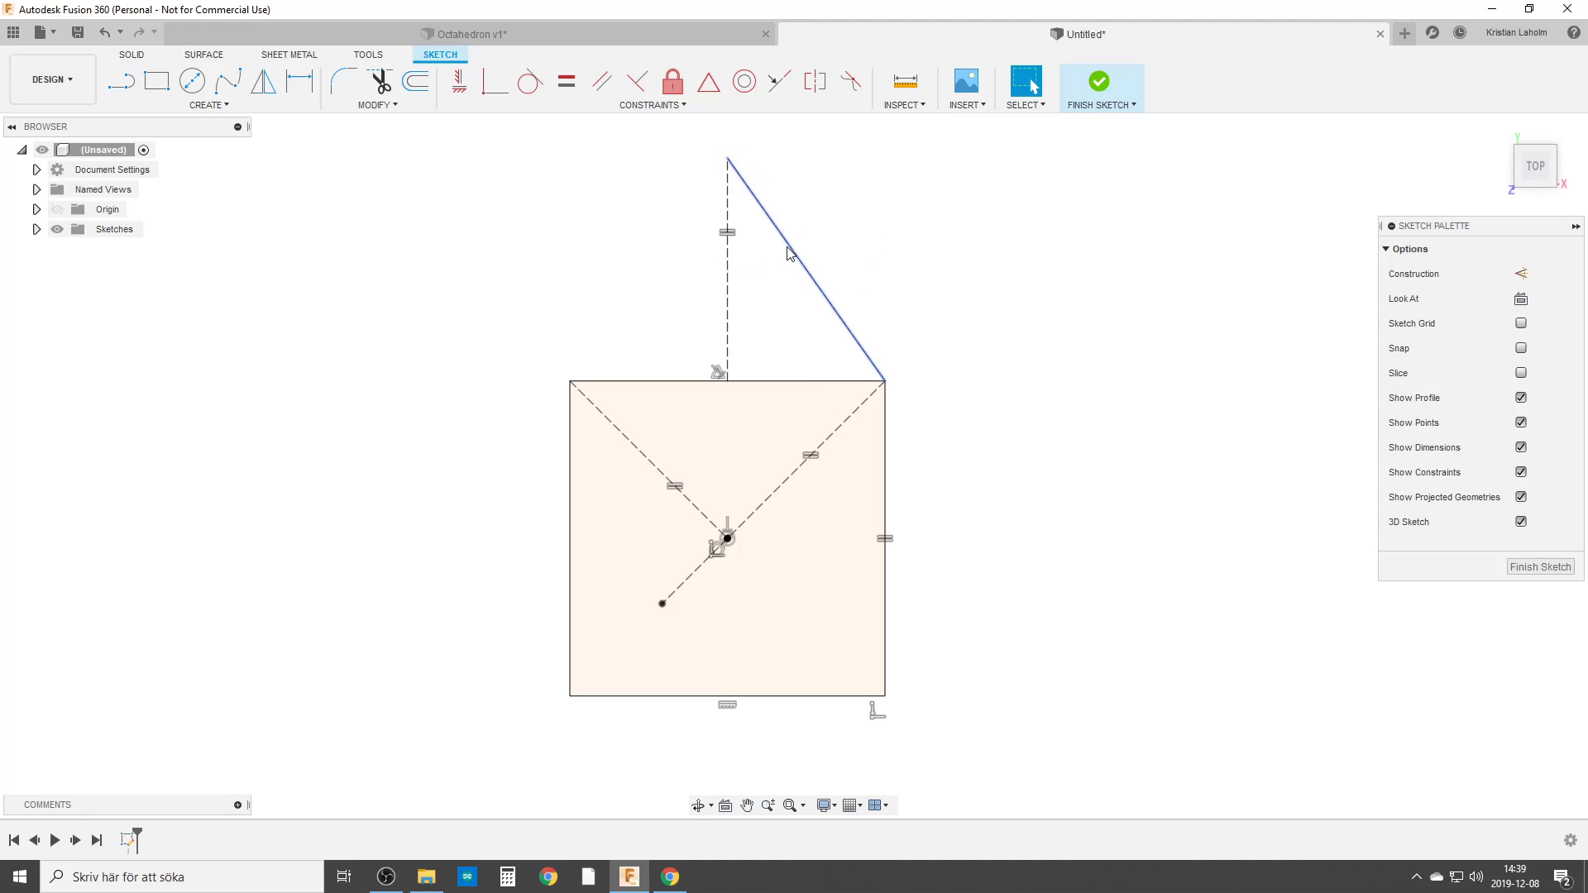
pyautogui.click(806, 269)
pyautogui.press('x')
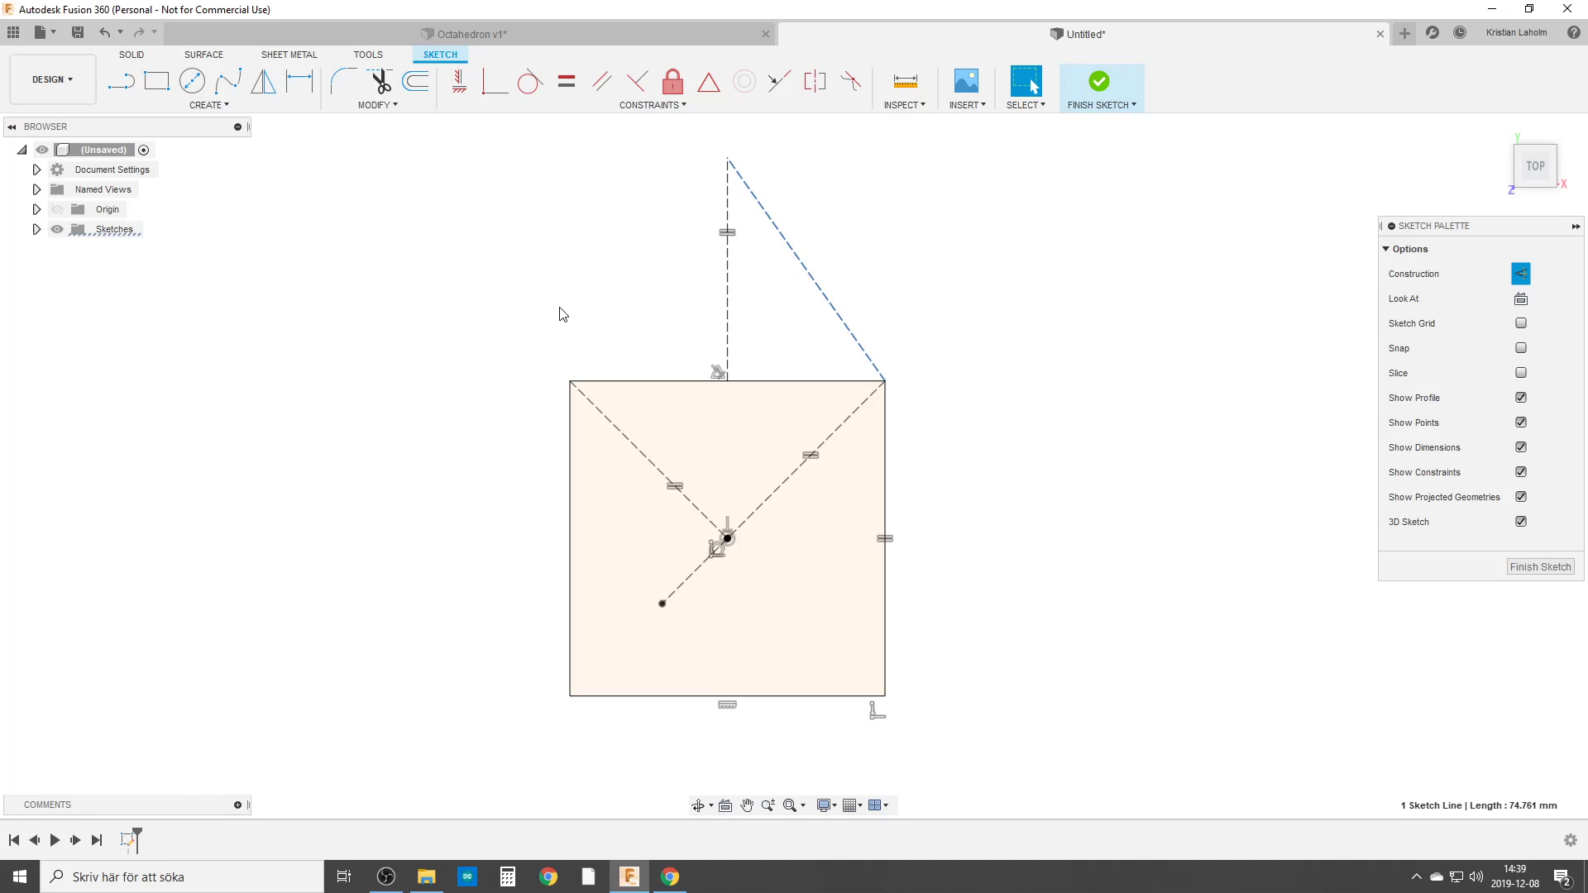
# Draw a construction line from the square's upper-left corner perpendicular to the slanted construction line above the square.
pyautogui.press('l')
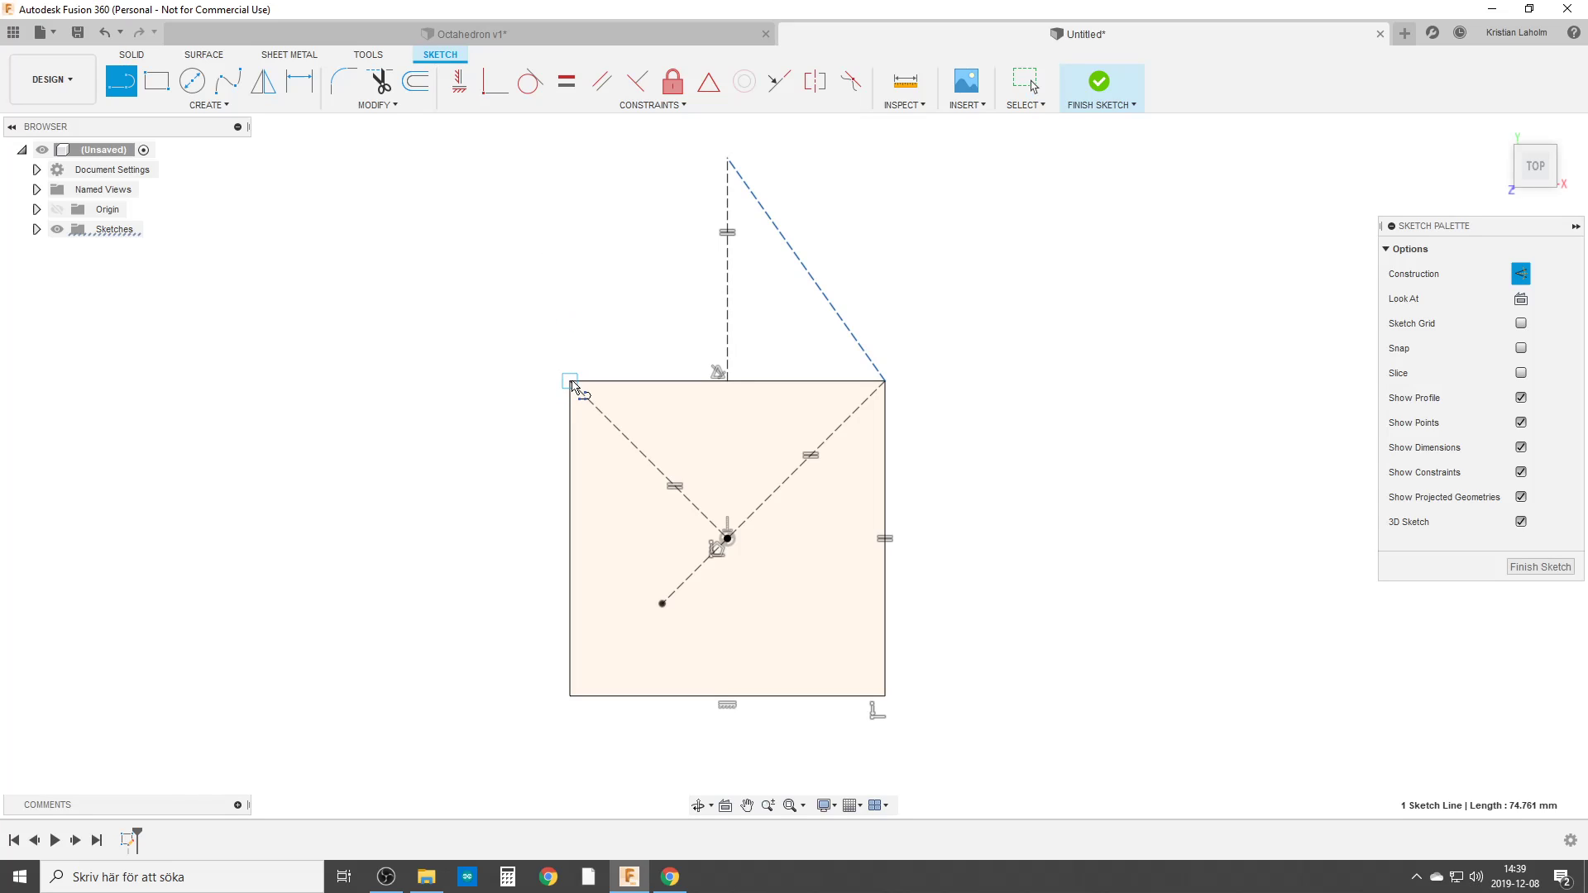
pyautogui.click(569, 381)
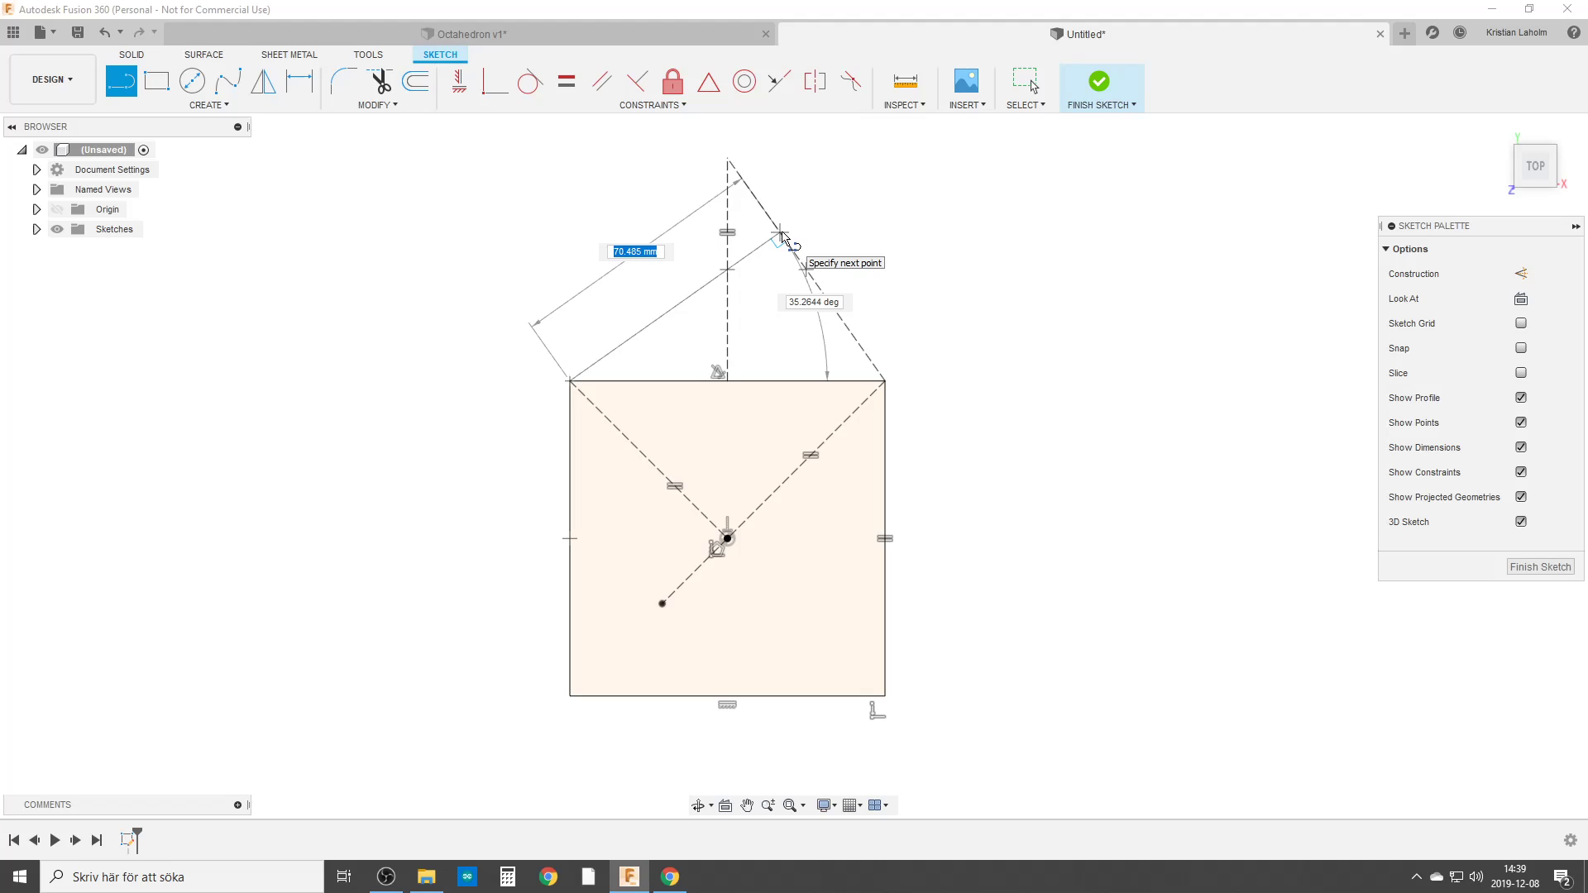
pyautogui.click(781, 235)
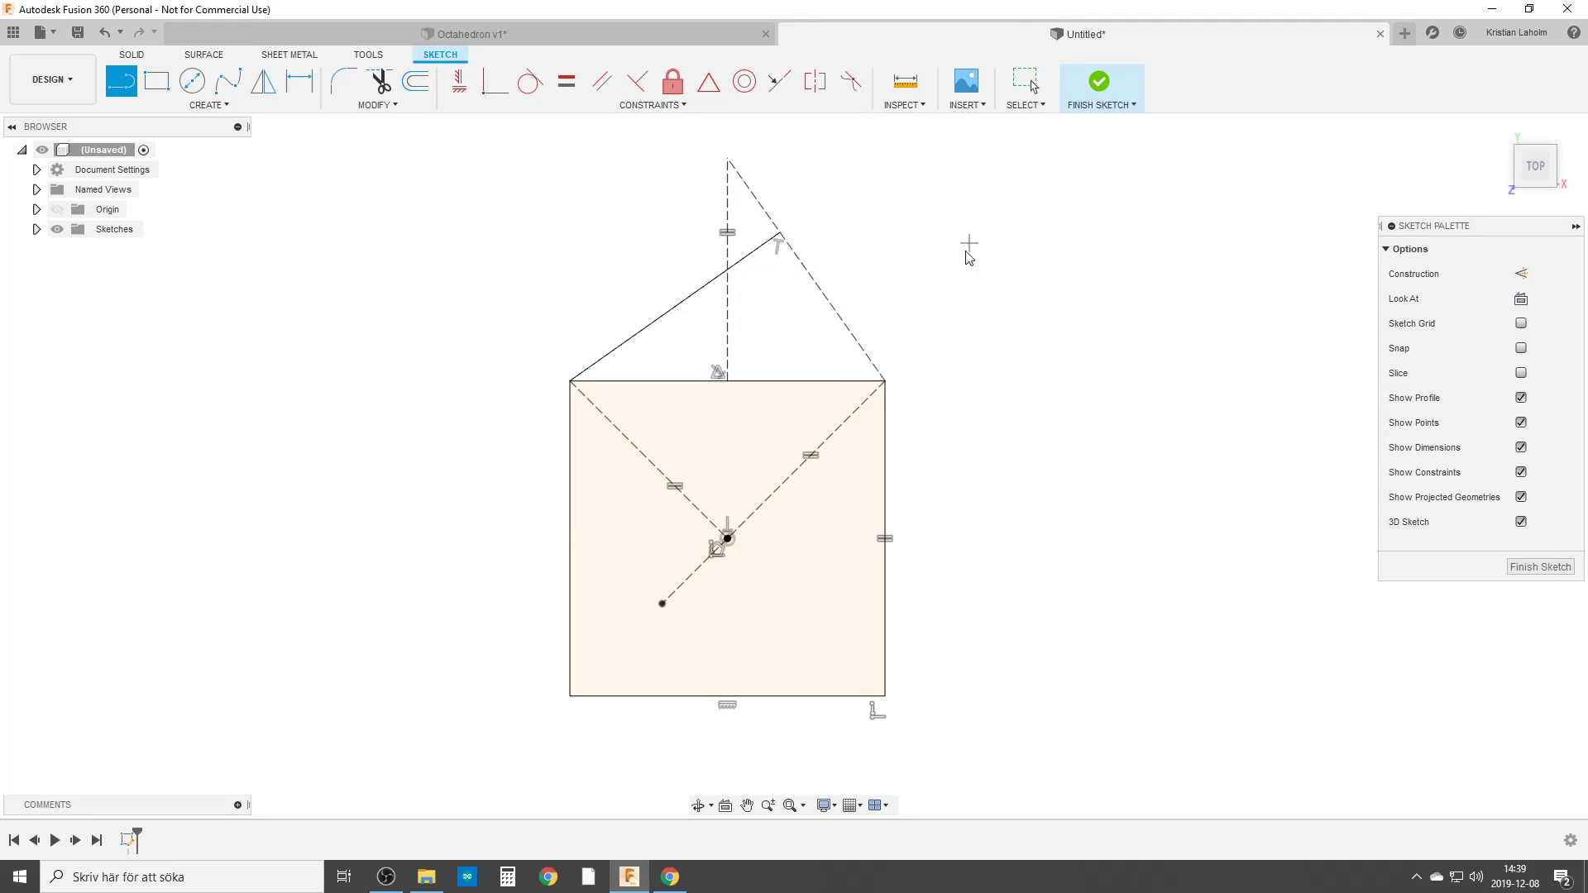
pyautogui.press('Escape')
pyautogui.click(685, 306)
pyautogui.press('x')
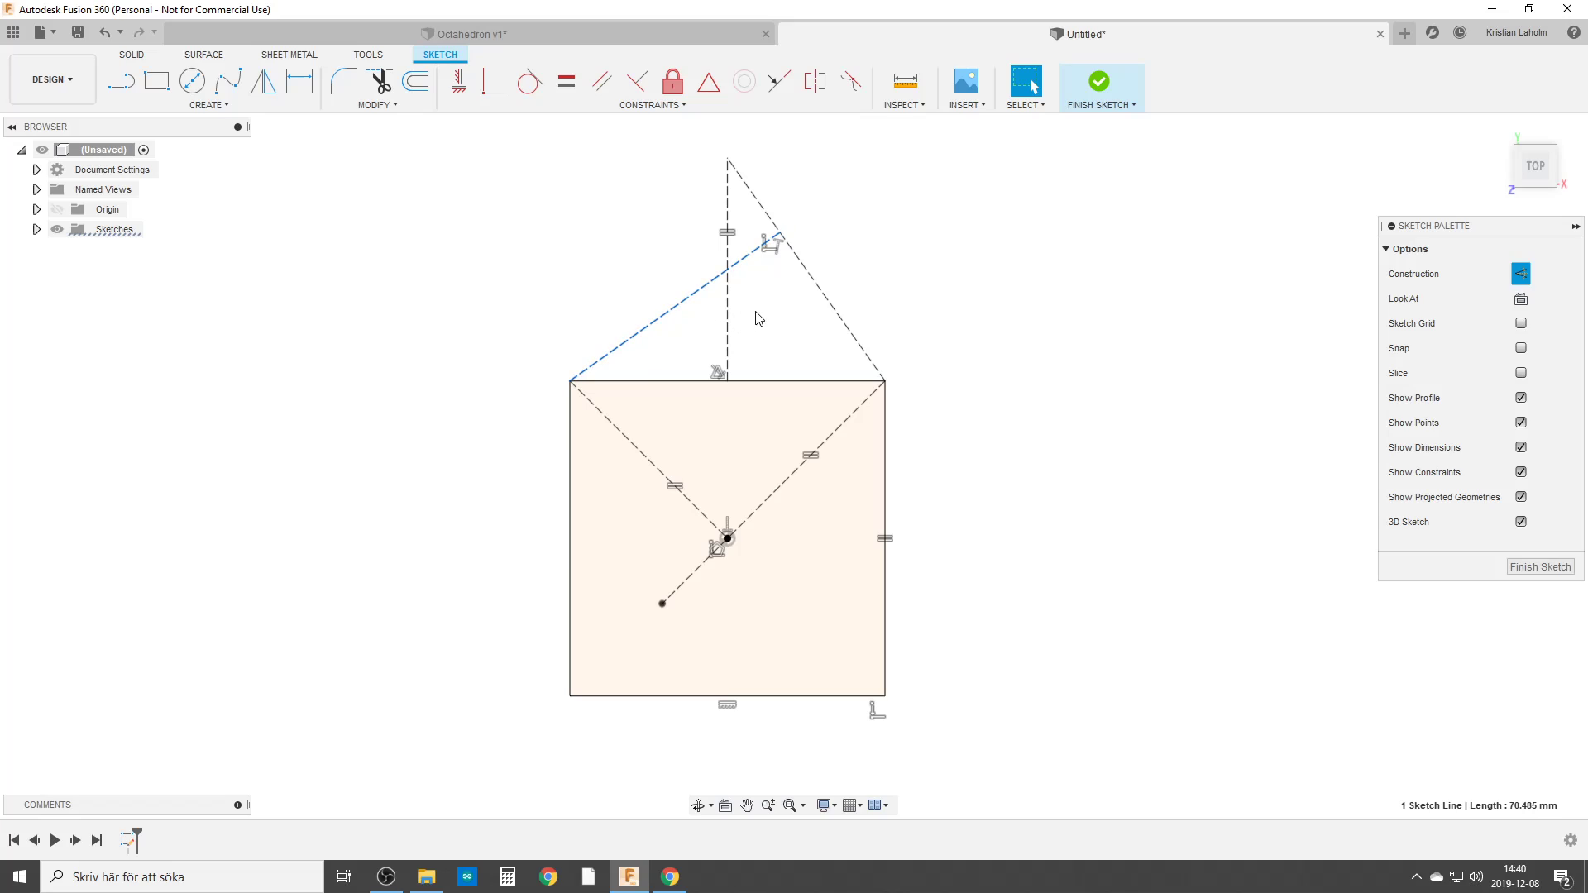
# Add an aligned dimension of 125 mm to the perpendicular construction line and finish the sketch.
pyautogui.moveTo(764, 318)
pyautogui.mouseDown(button='middle')
pyautogui.moveTo(783, 336)
pyautogui.moveTo(720, 447)
pyautogui.mouseUp(button='middle')
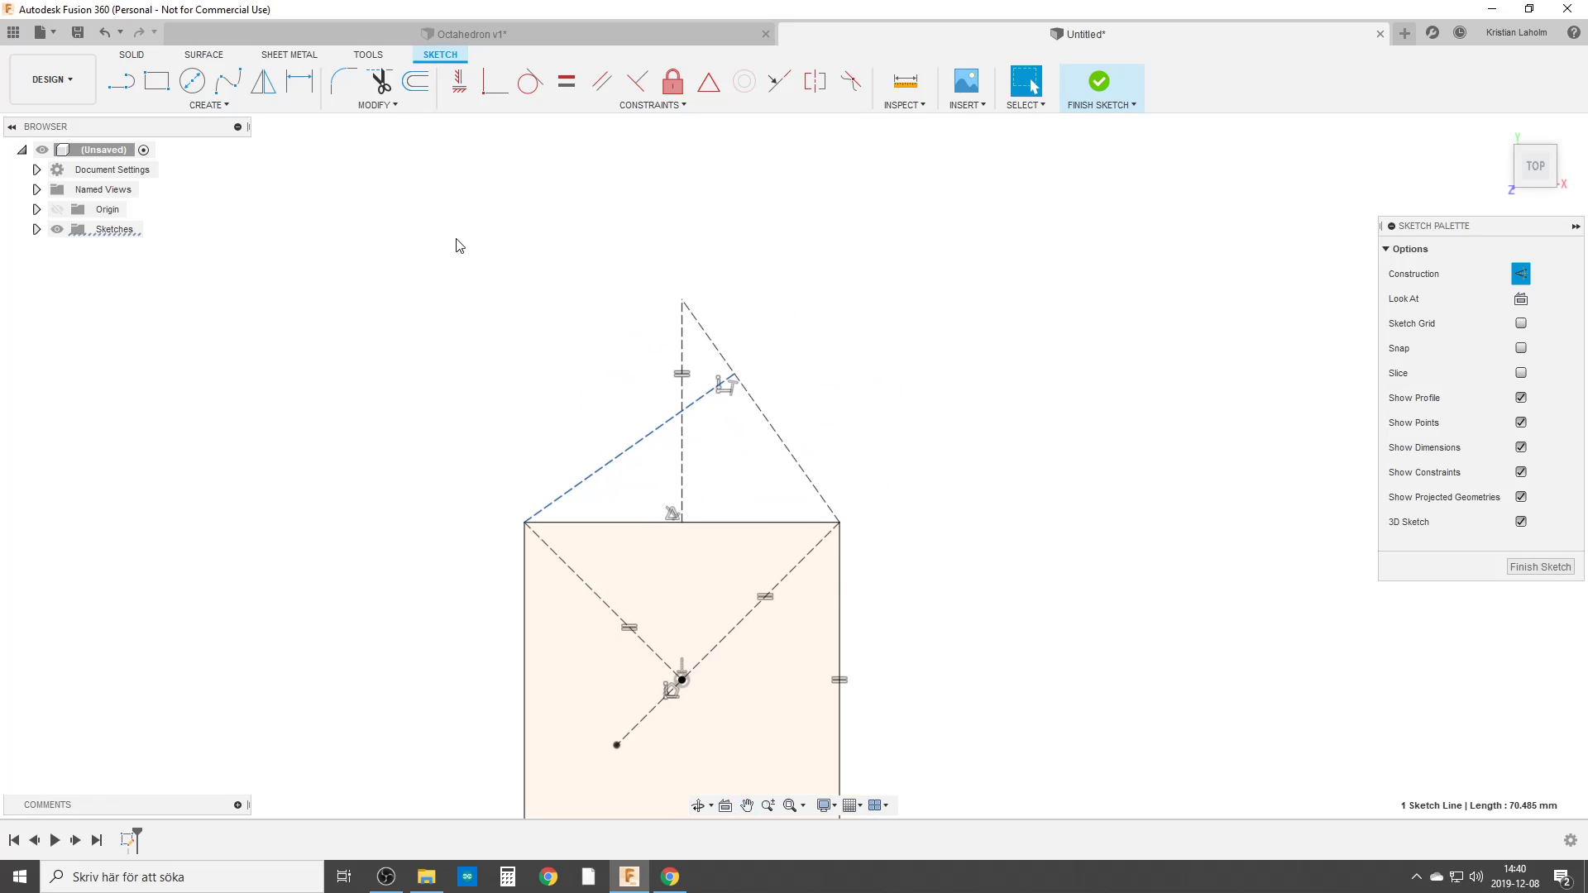
pyautogui.press('d')
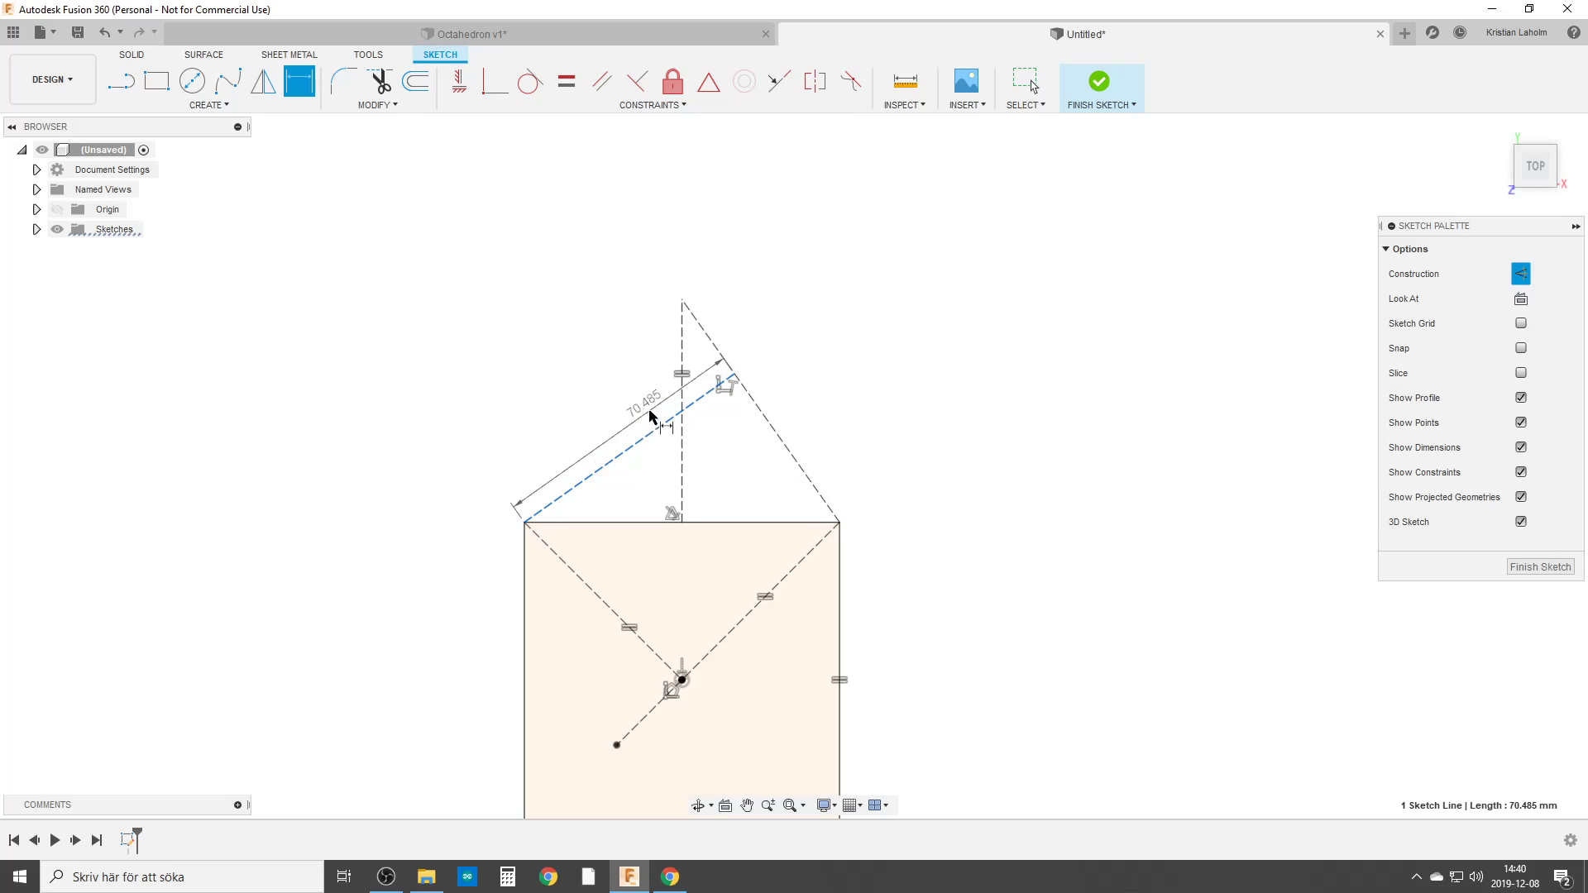
pyautogui.rightClick(542, 367)
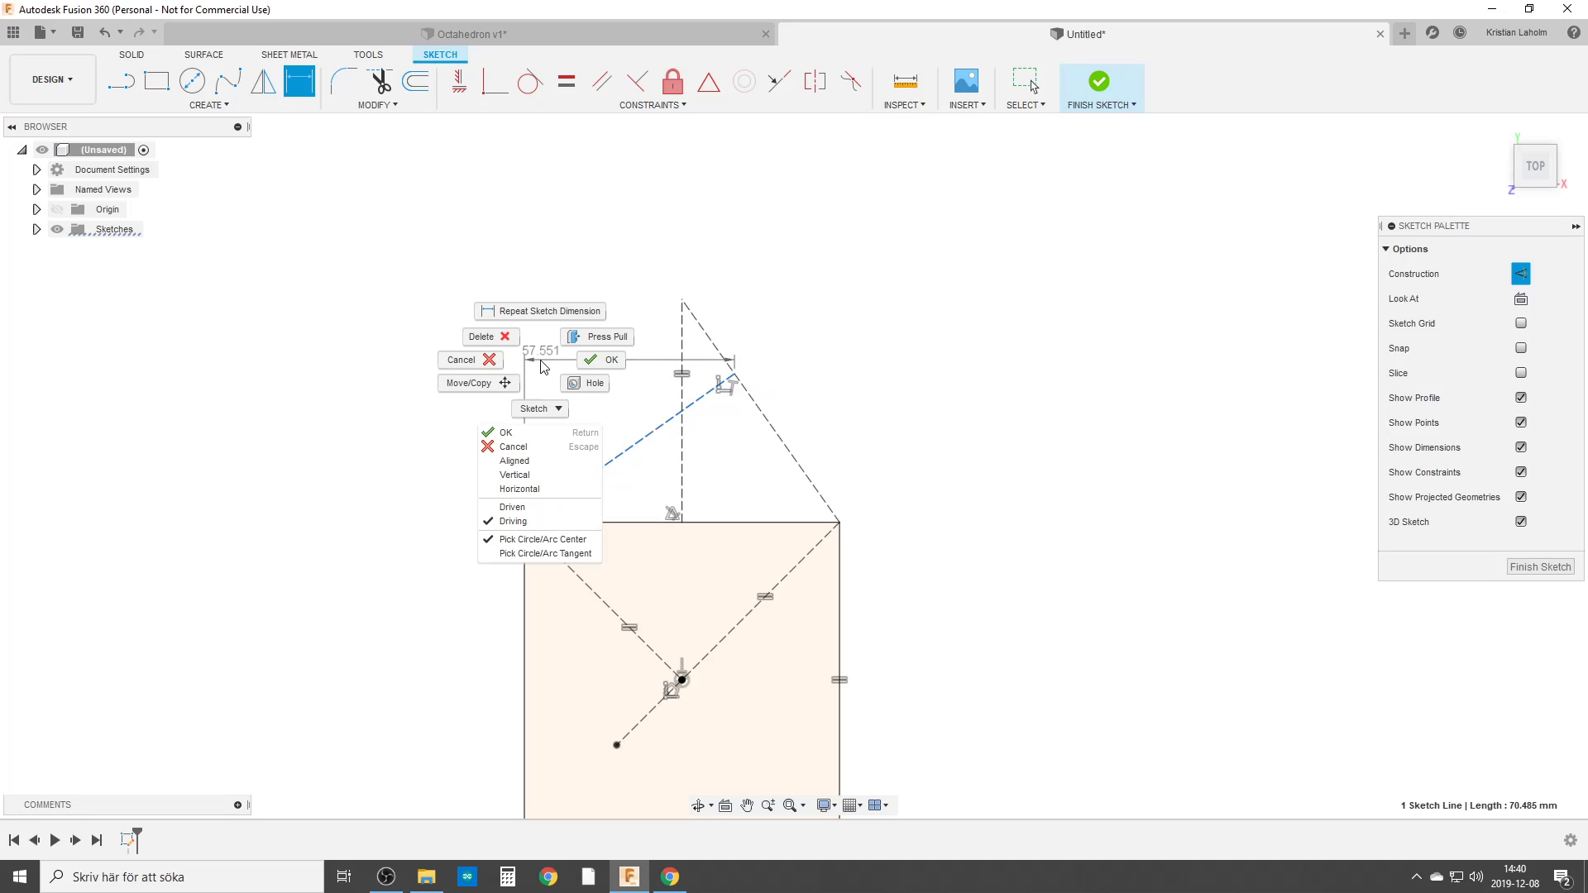
pyautogui.click(528, 462)
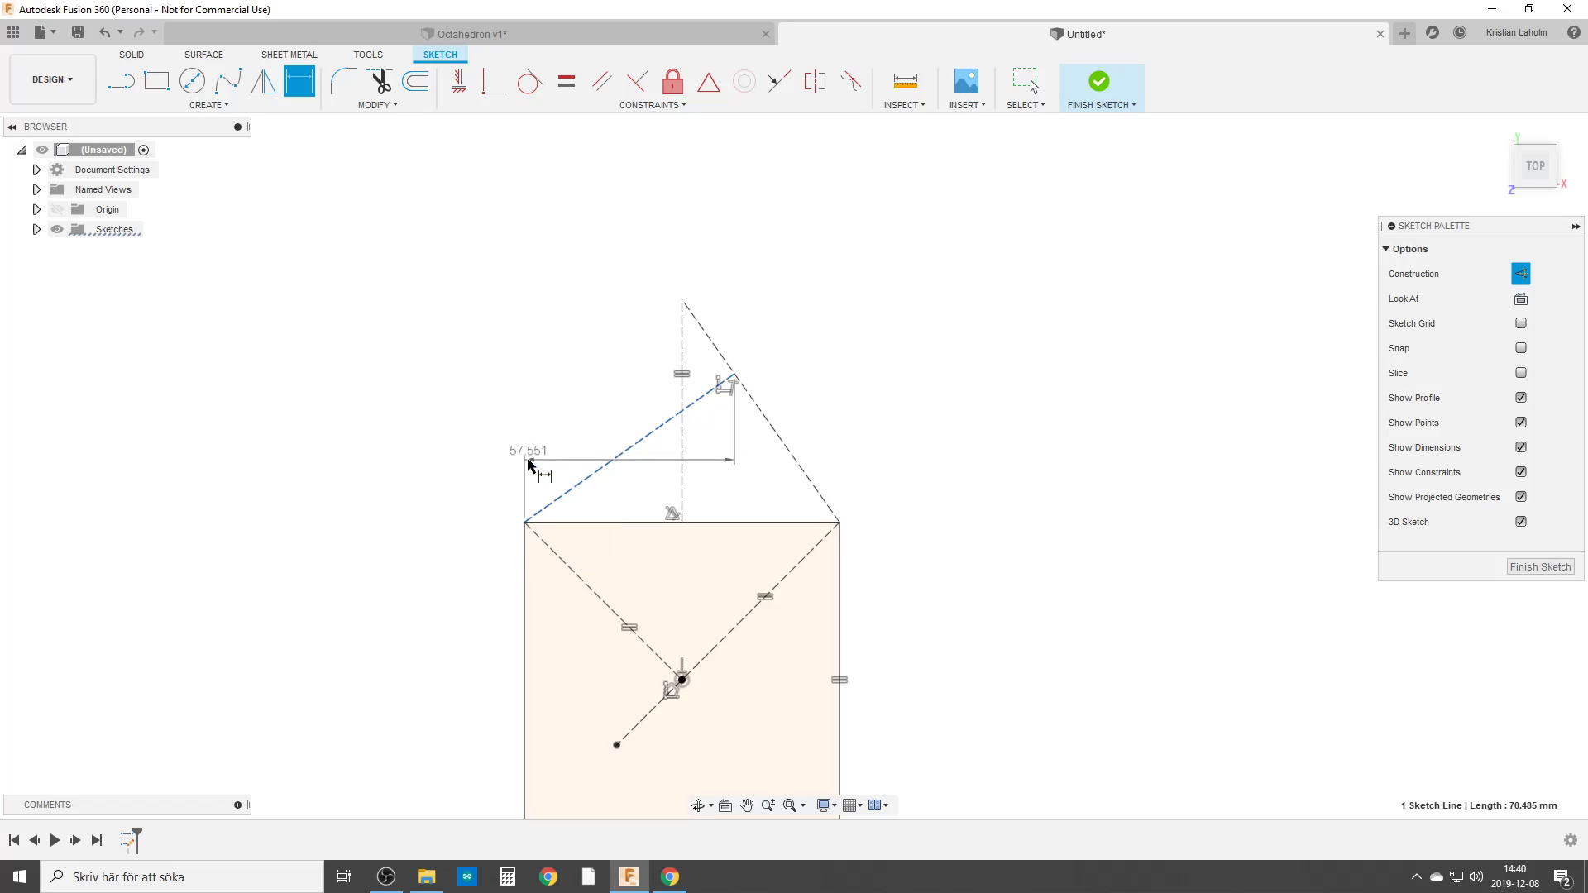
pyautogui.click(530, 320)
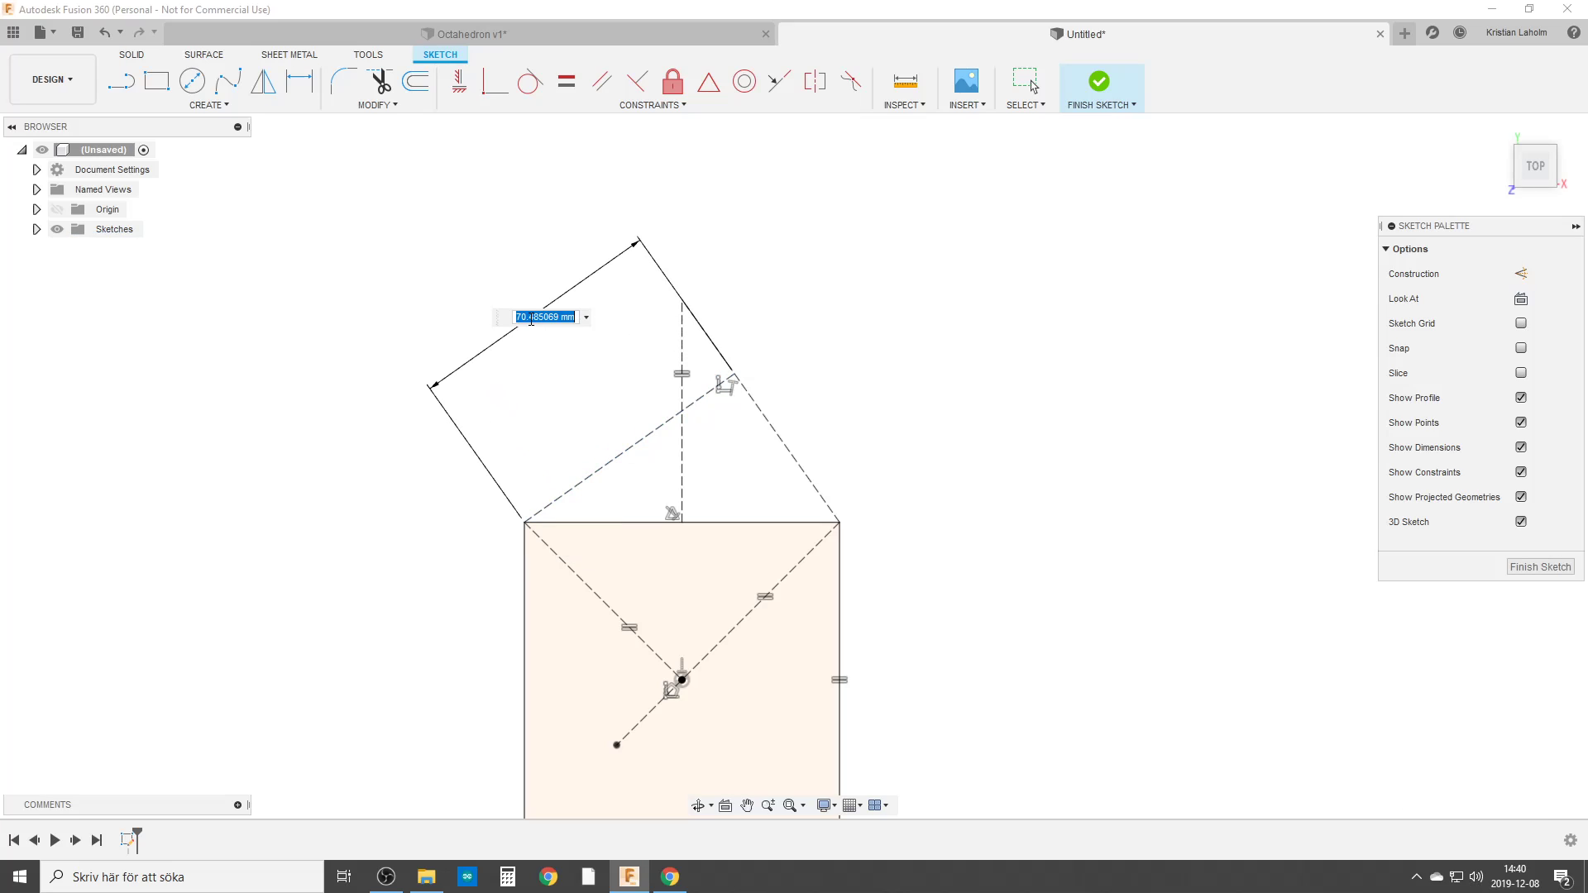
pyautogui.write('125')
pyautogui.press('Return')
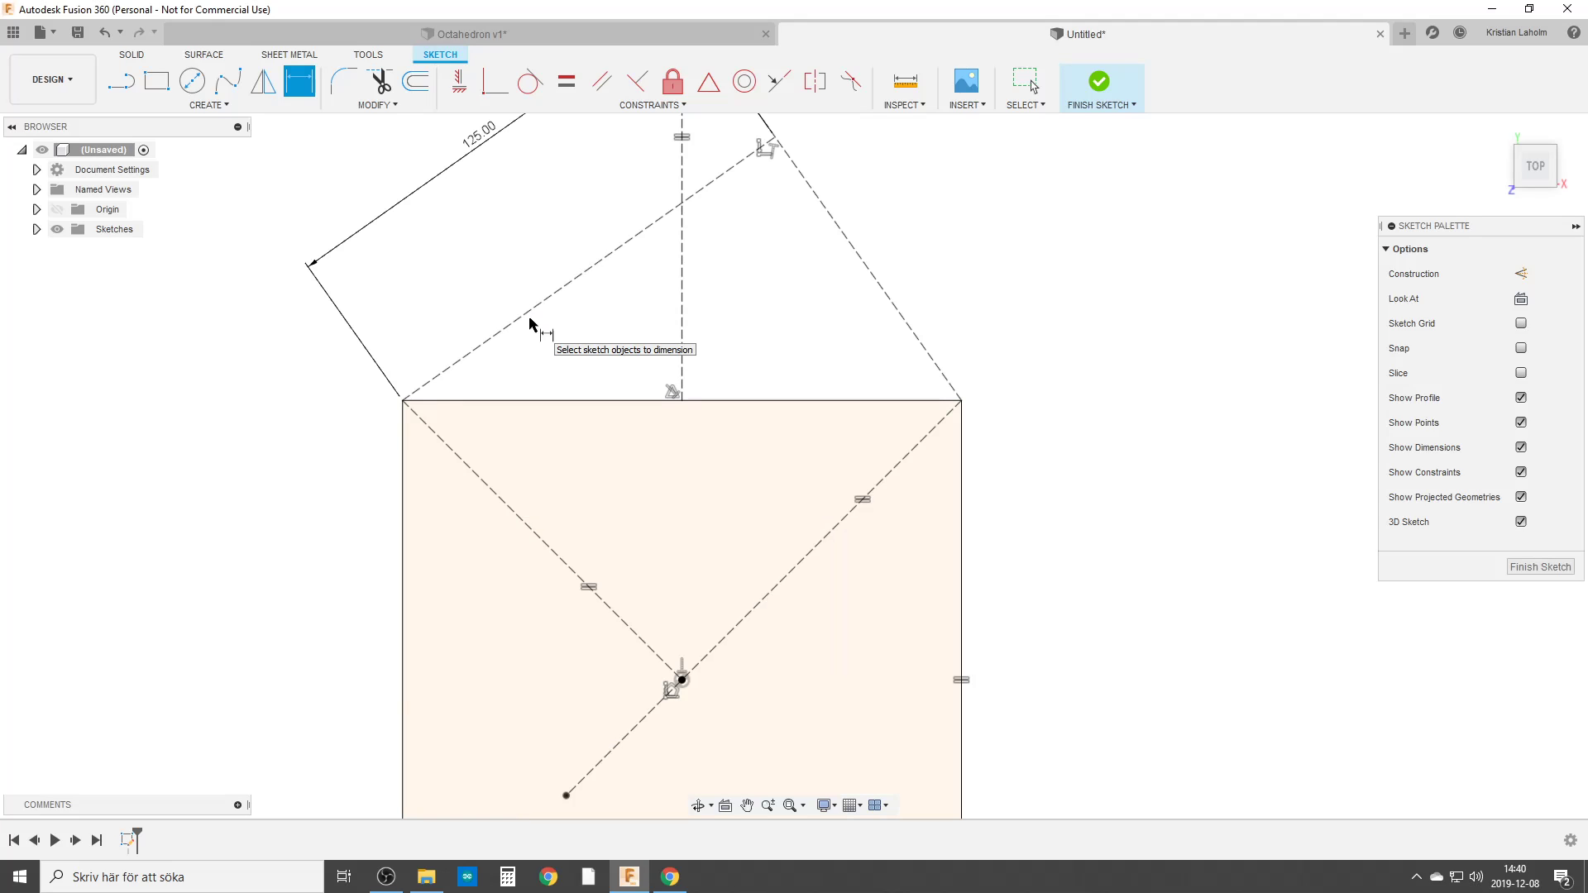
pyautogui.scroll(-3, 661, 306)
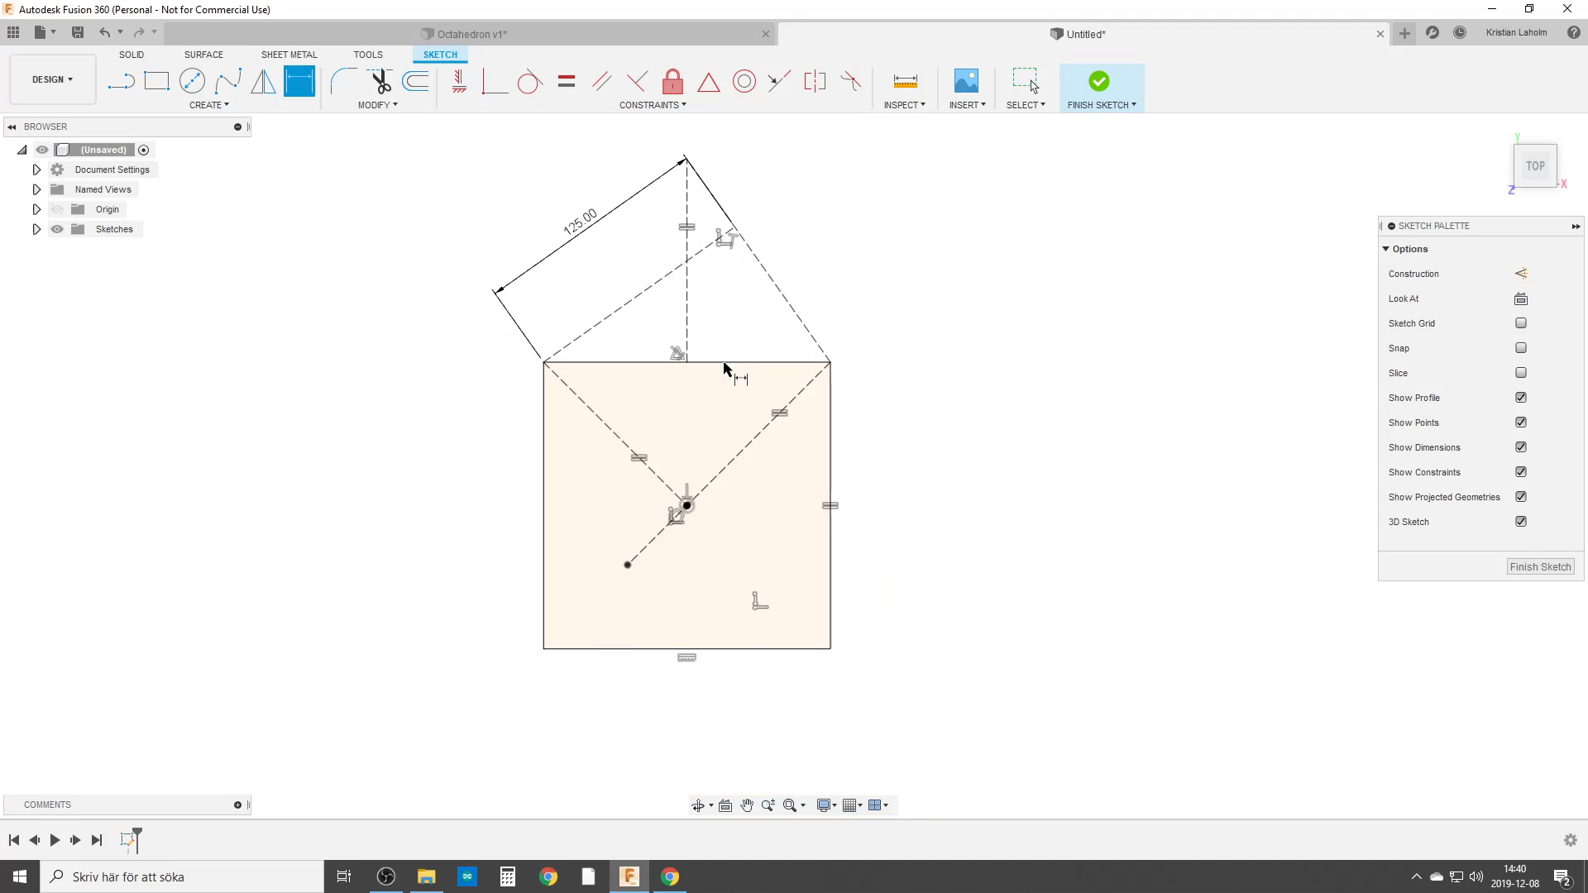
pyautogui.moveTo(723, 368); pyautogui.dragTo(672, 423, button='middle')
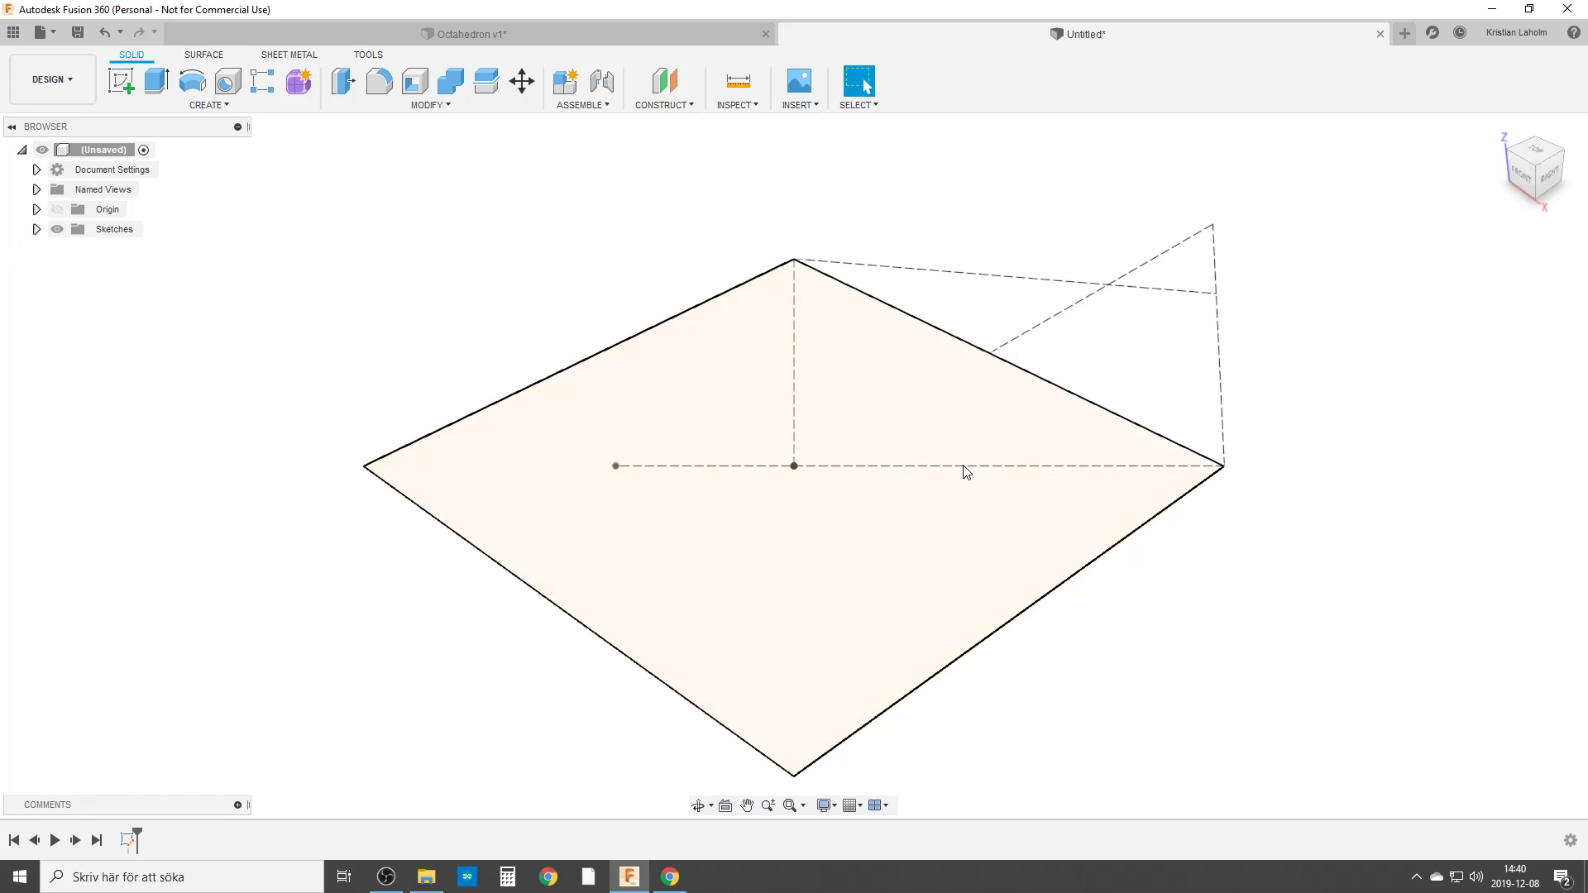
# Create a construction plane at 90 degrees through the long diagonal construction line of the square.
pyautogui.click(57, 209)
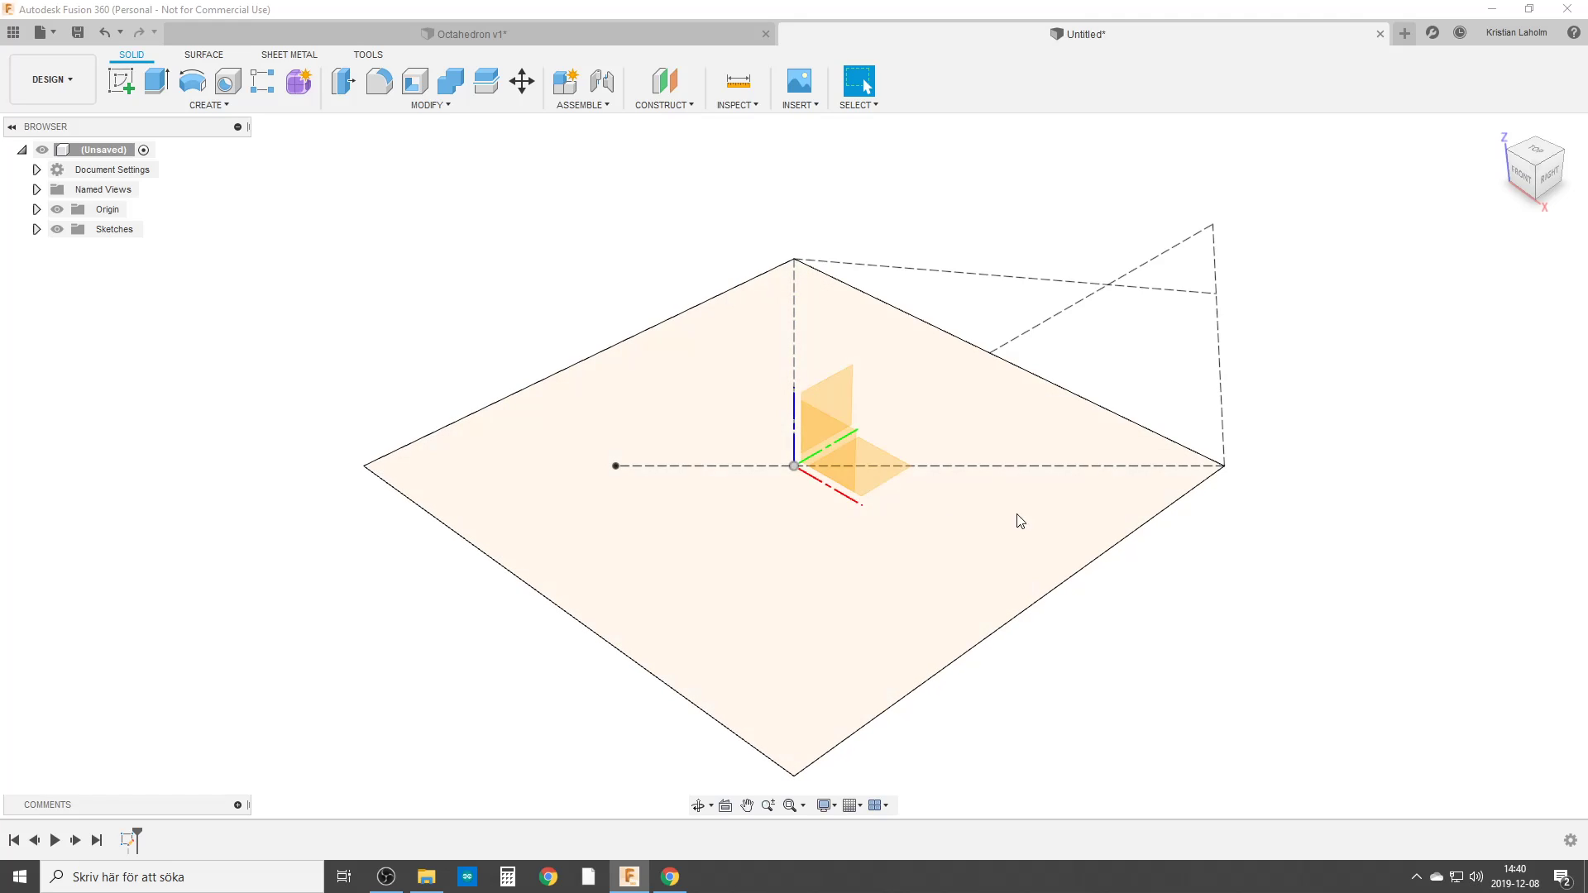
pyautogui.click(57, 210)
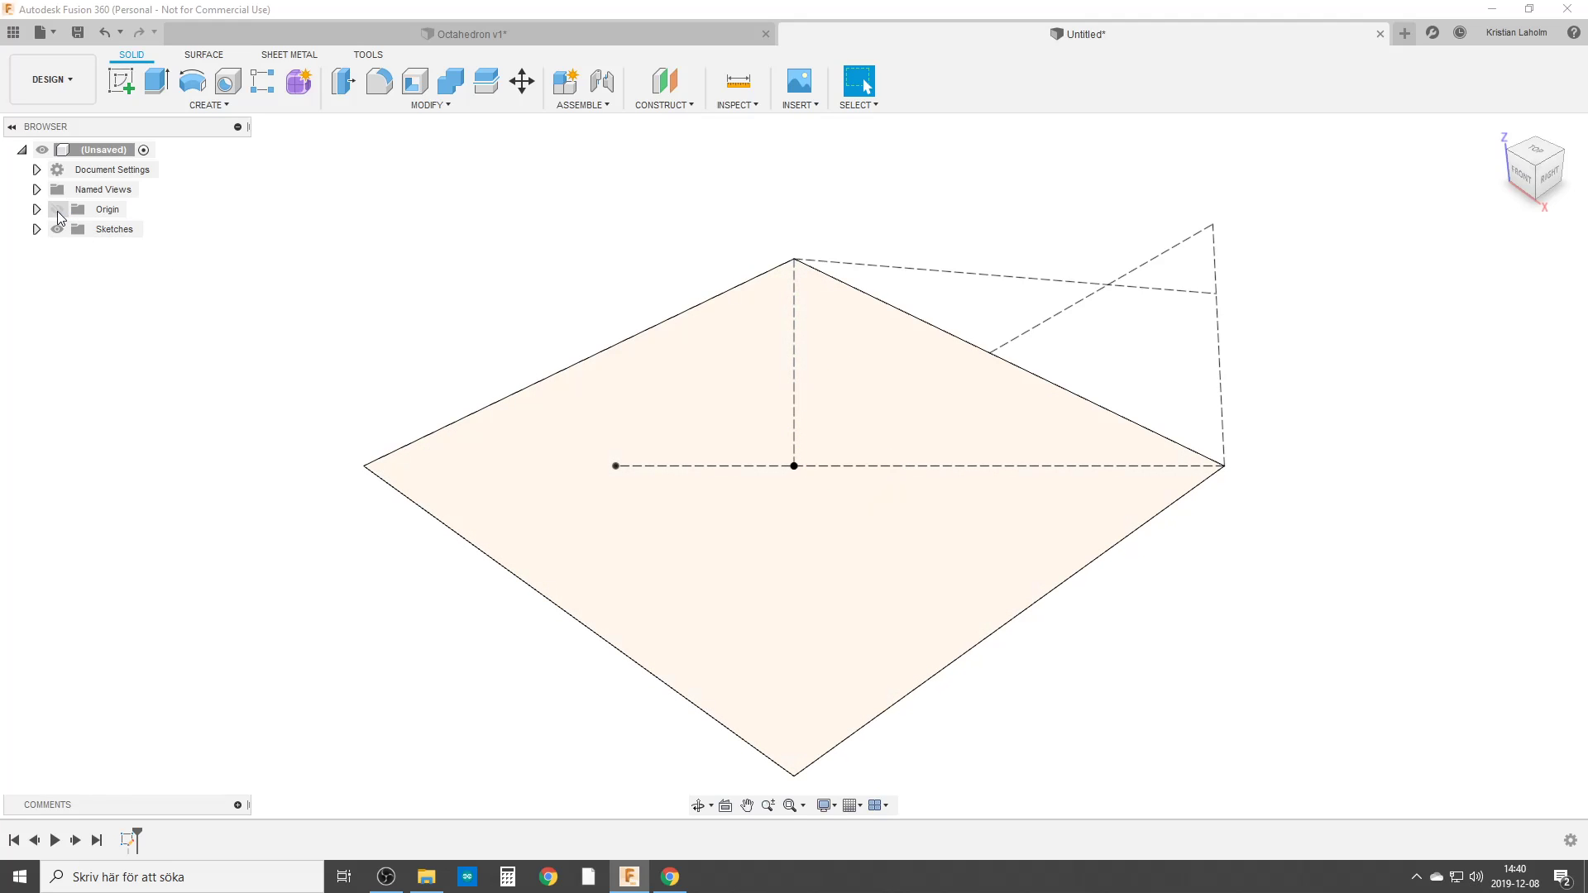
pyautogui.click(672, 104)
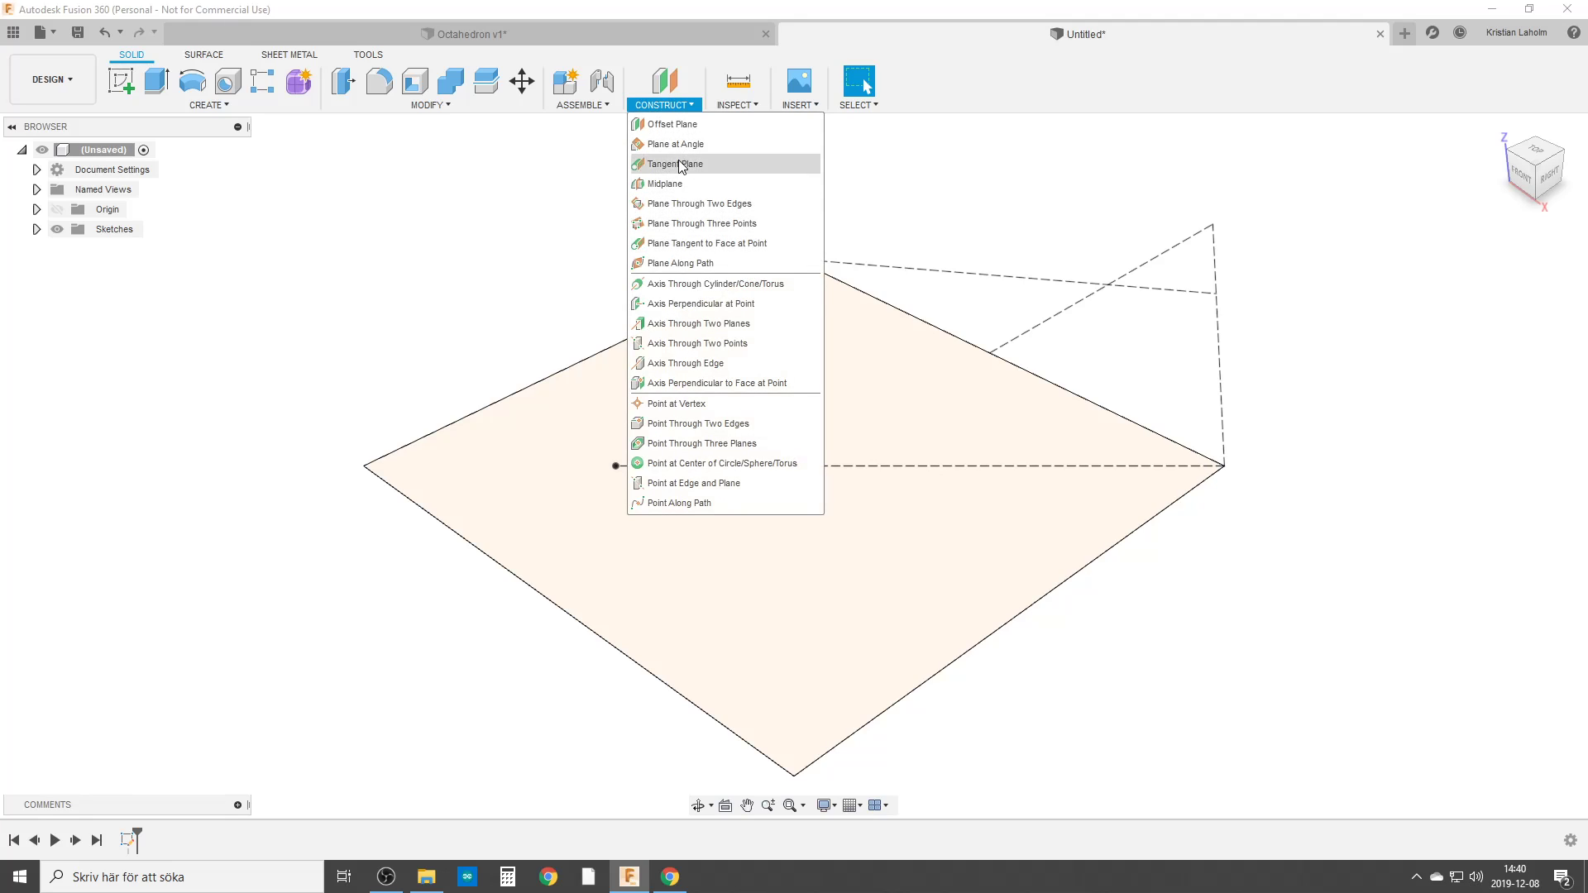
pyautogui.click(676, 144)
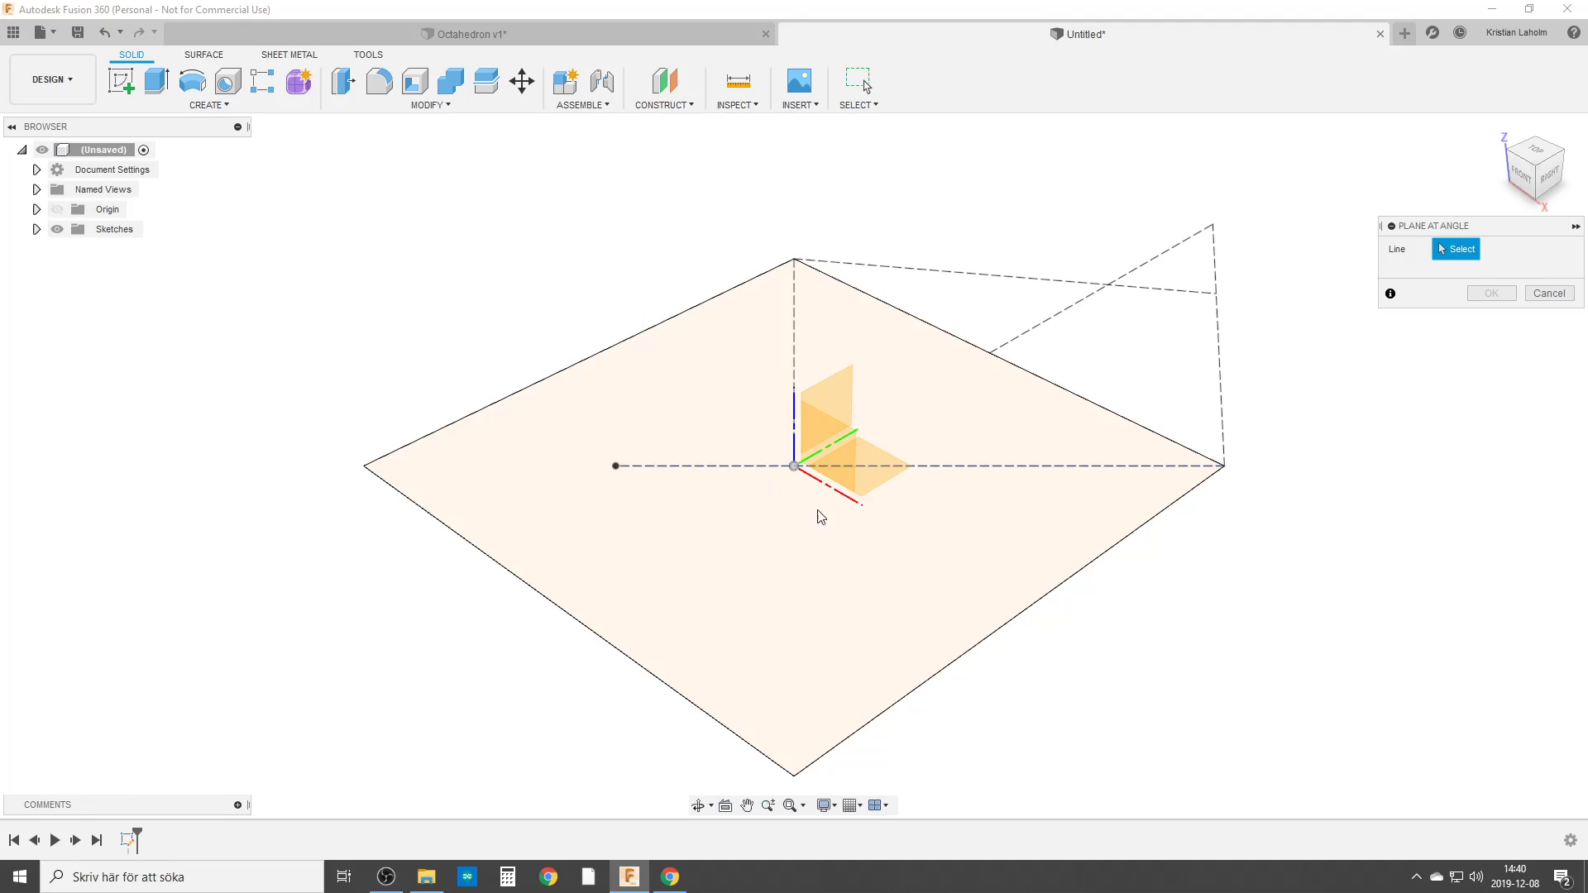
pyautogui.click(1077, 466)
pyautogui.keyDown('shift'); pyautogui.moveTo(1049, 614); pyautogui.dragTo(983, 570, button='middle'); pyautogui.keyUp('shift')
pyautogui.write('90')
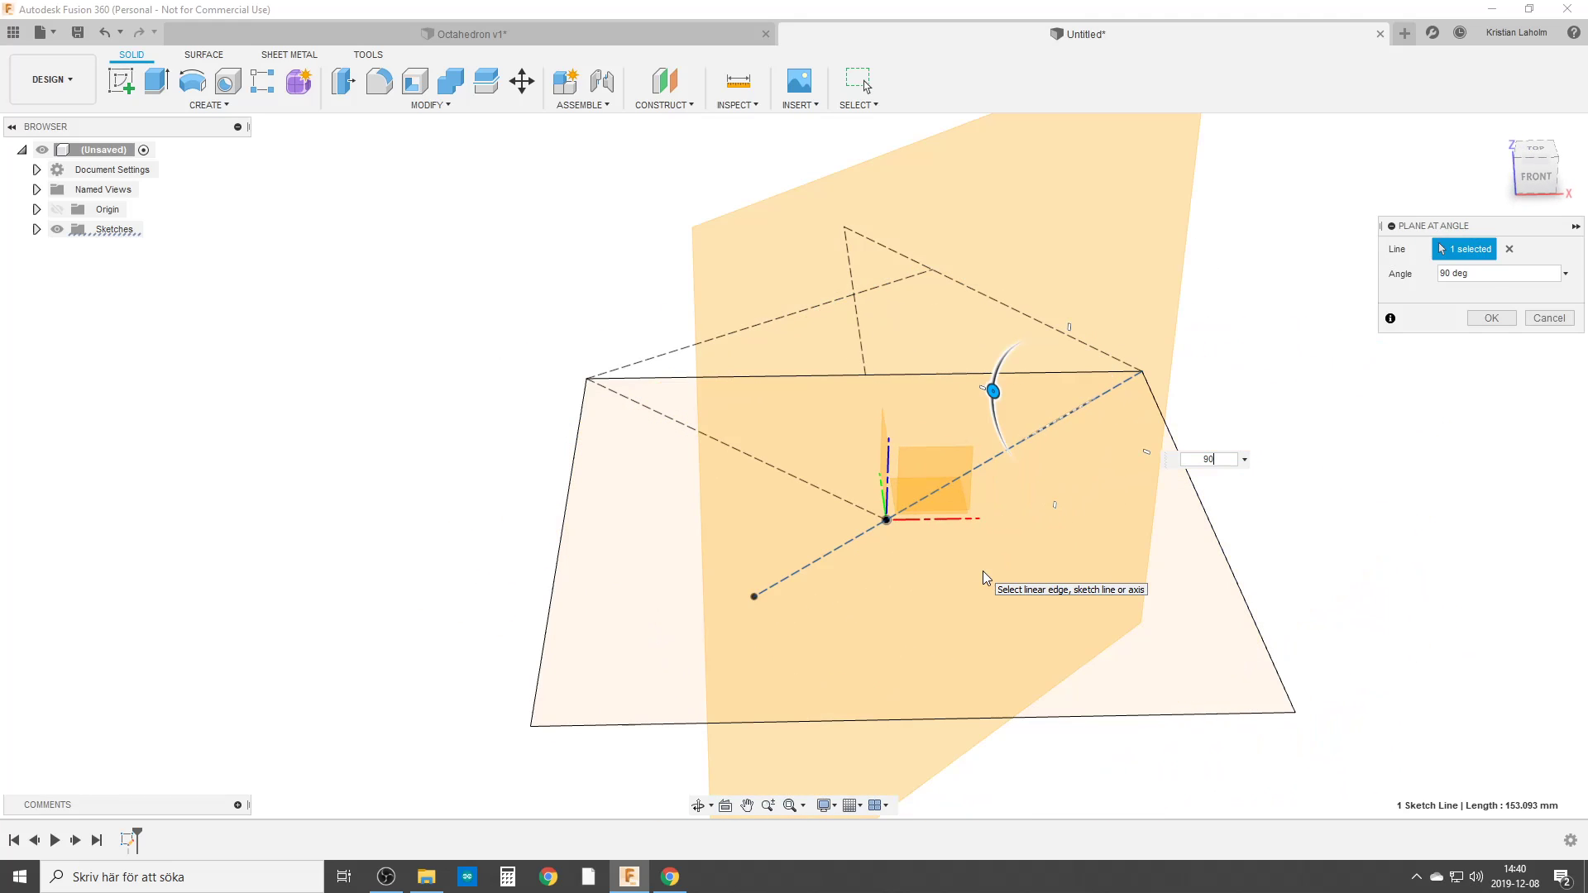
pyautogui.press('Return')
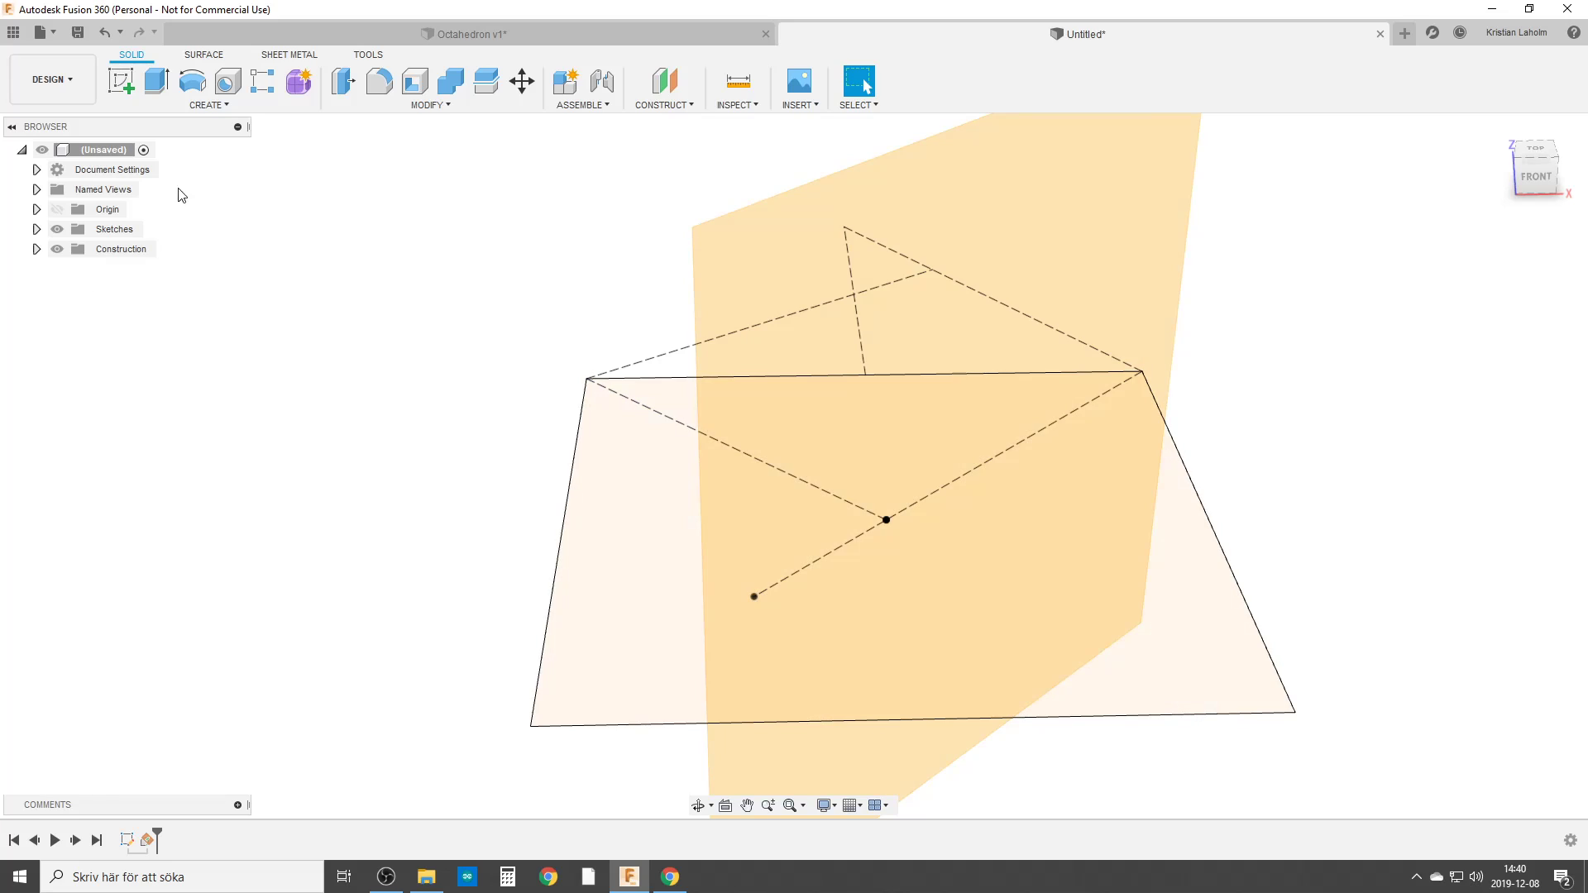
# Start a sketch on the angled construction plane and project the square's right corner, its centre point and the diagonal line's far endpoint.
pyautogui.click(121, 81)
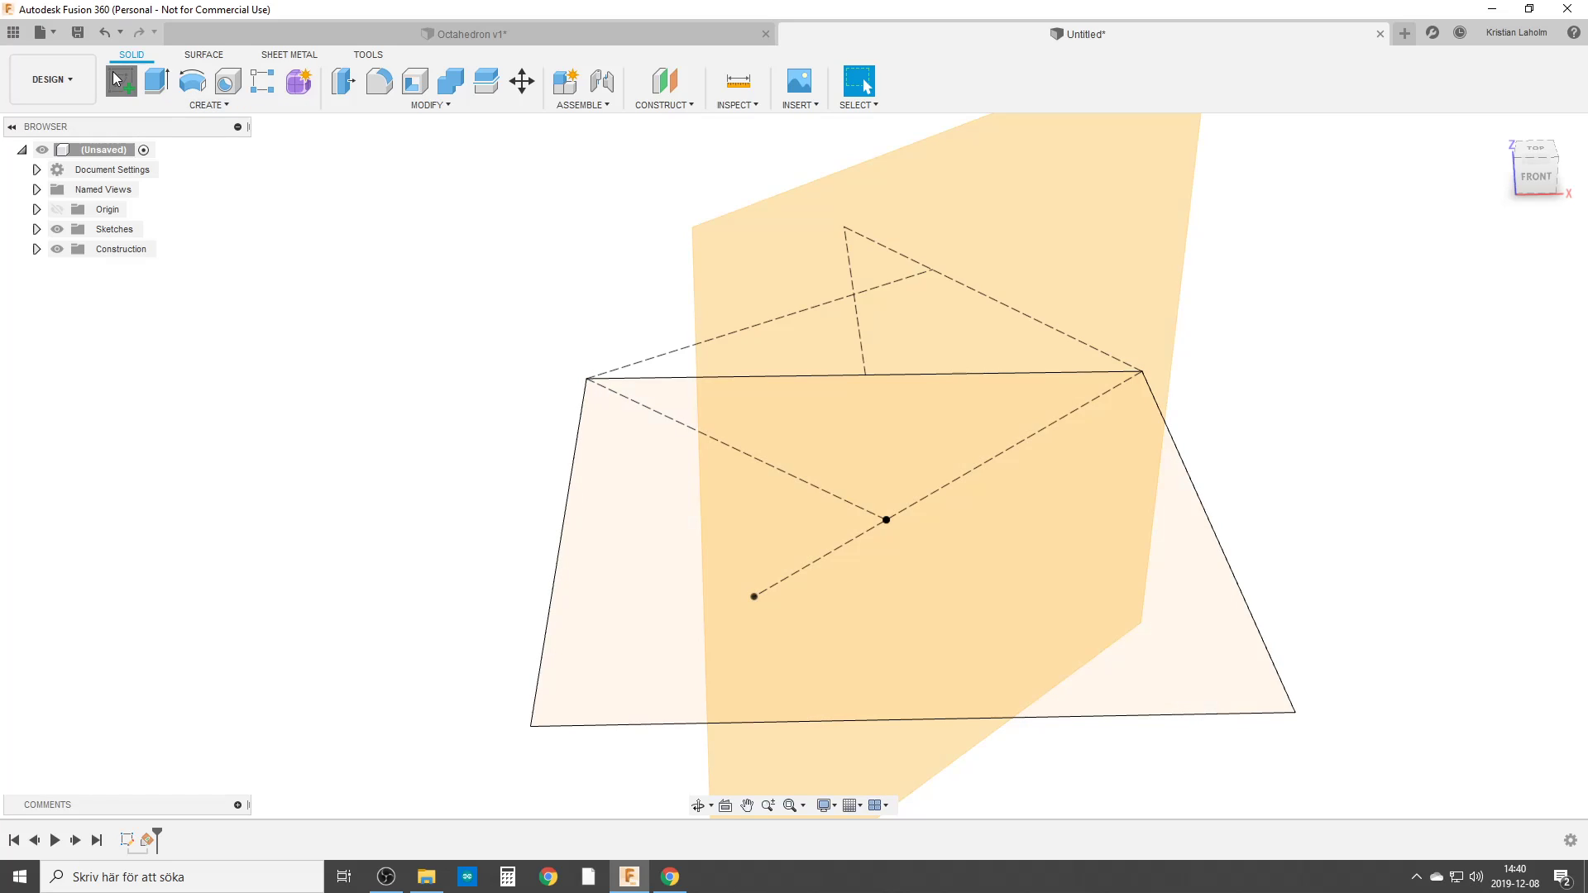
pyautogui.click(1100, 218)
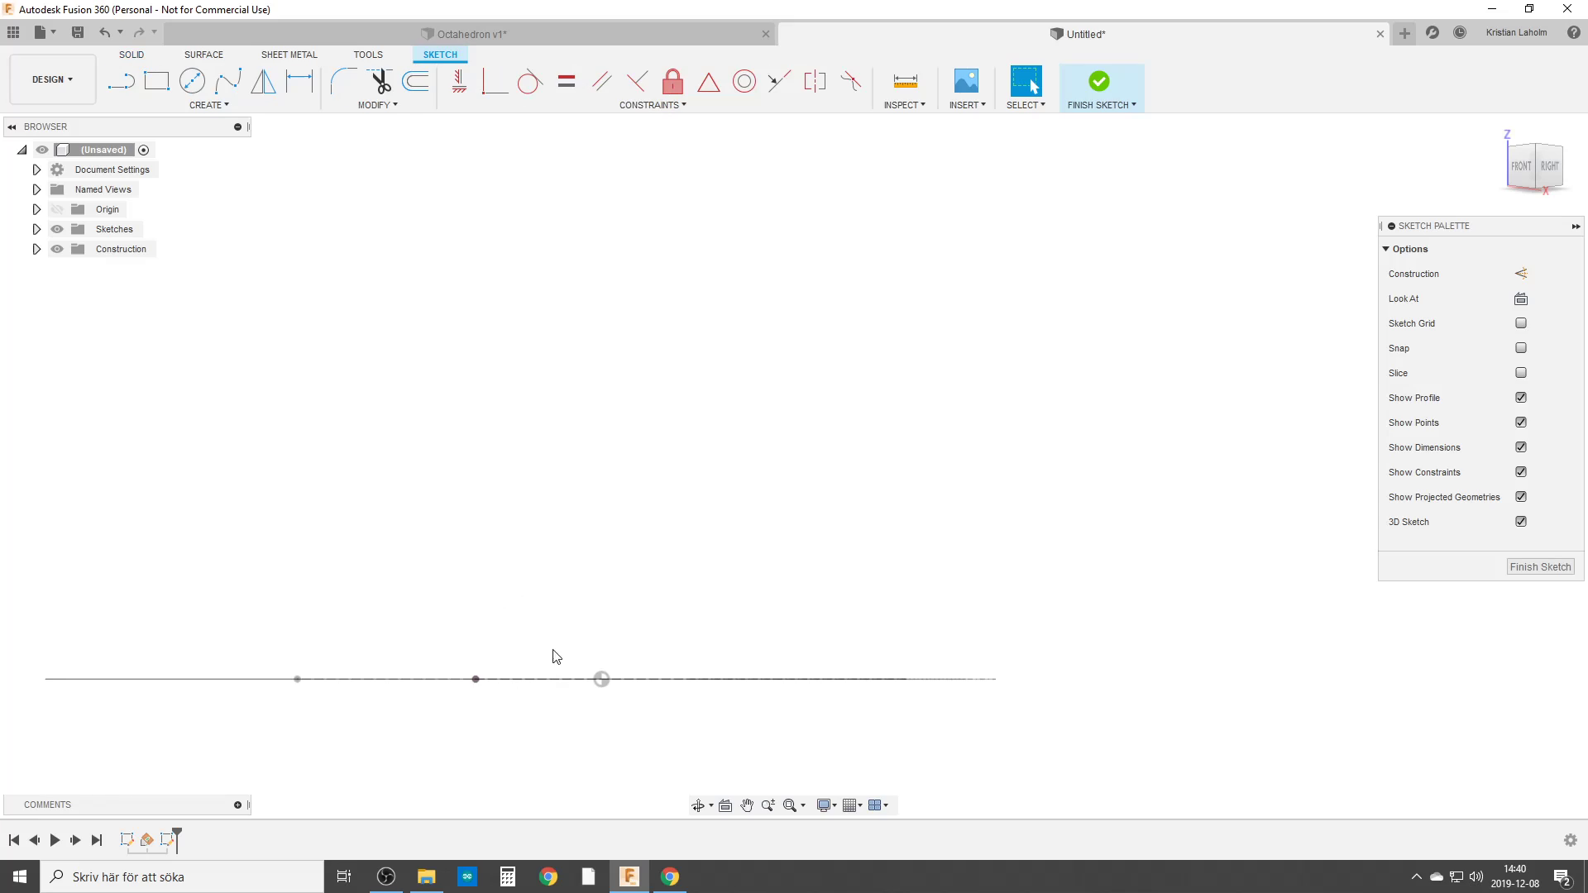
pyautogui.scroll(-2, 535, 694)
pyautogui.keyDown('shift'); pyautogui.moveTo(512, 700); pyautogui.dragTo(532, 716, button='middle'); pyautogui.keyUp('shift')
pyautogui.write('spro')
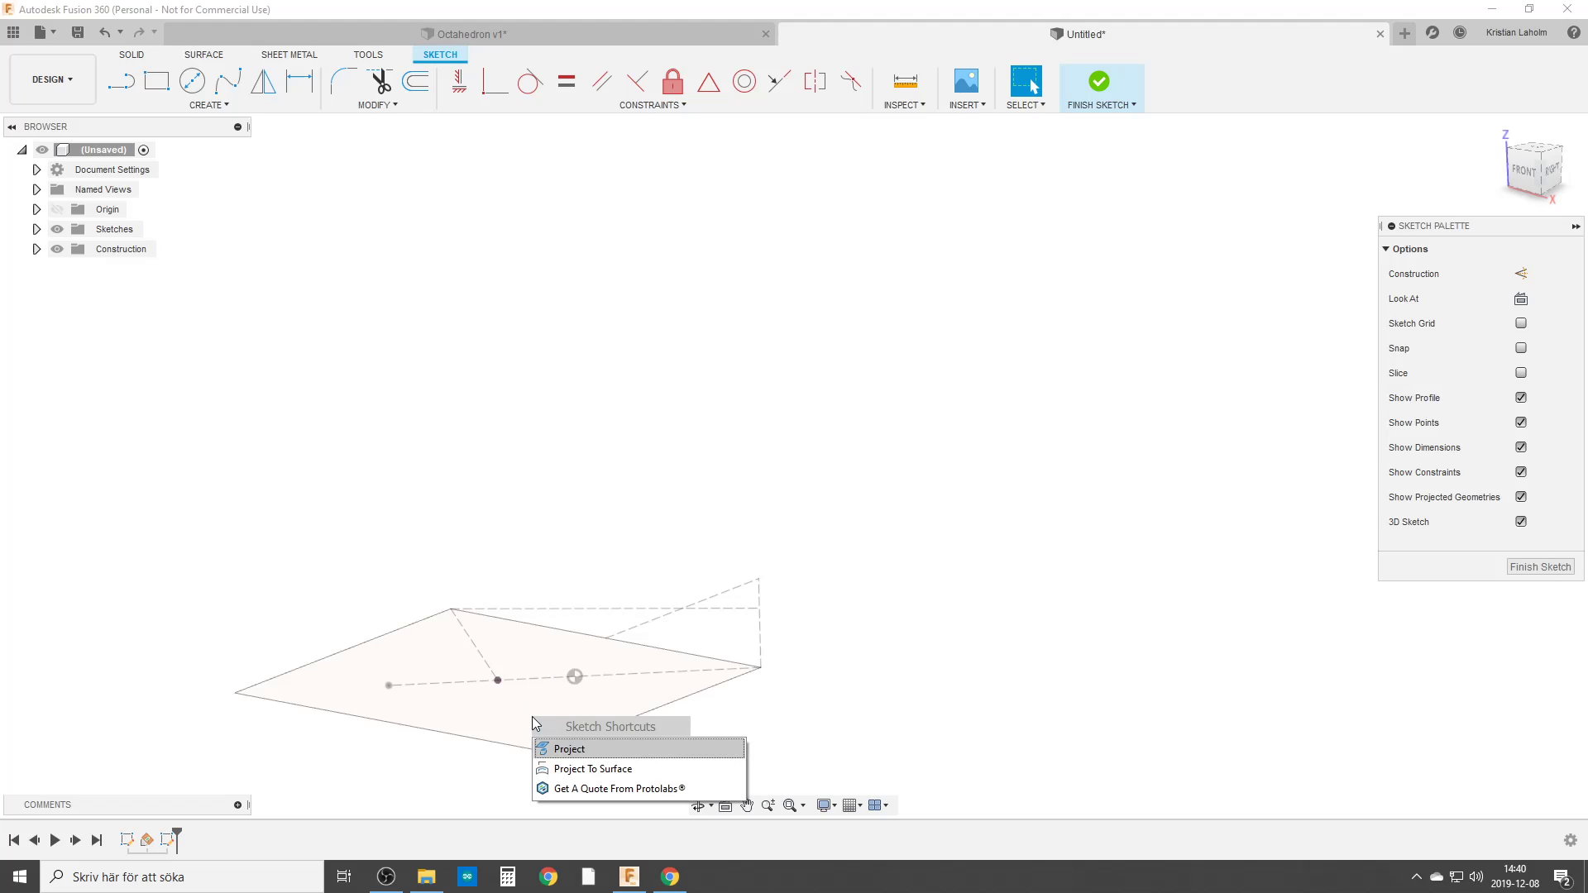
pyautogui.click(571, 749)
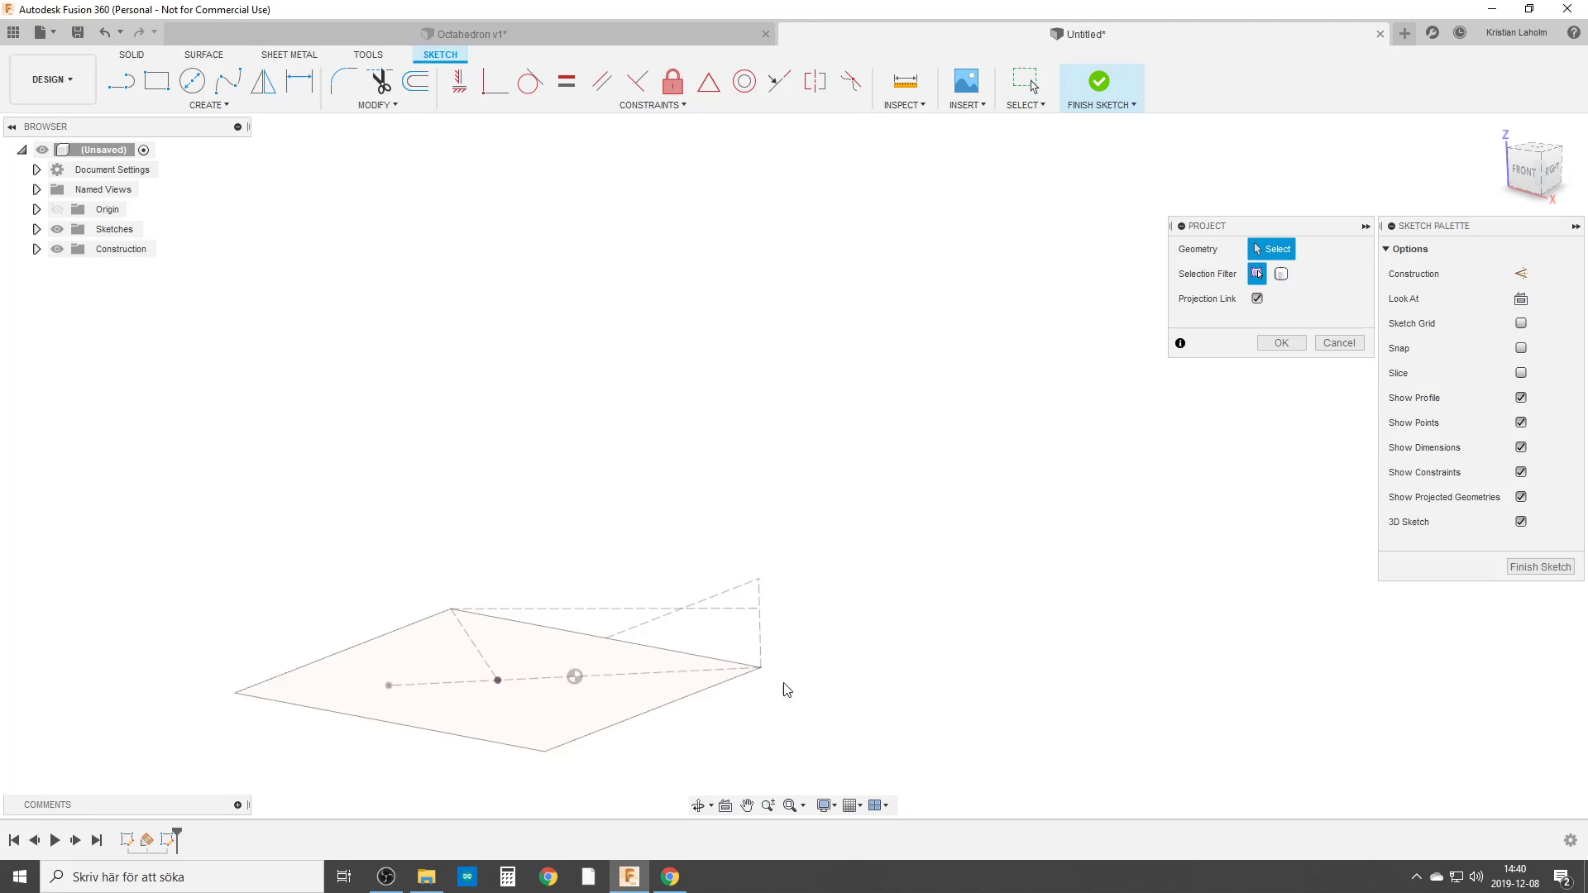
pyautogui.click(763, 670)
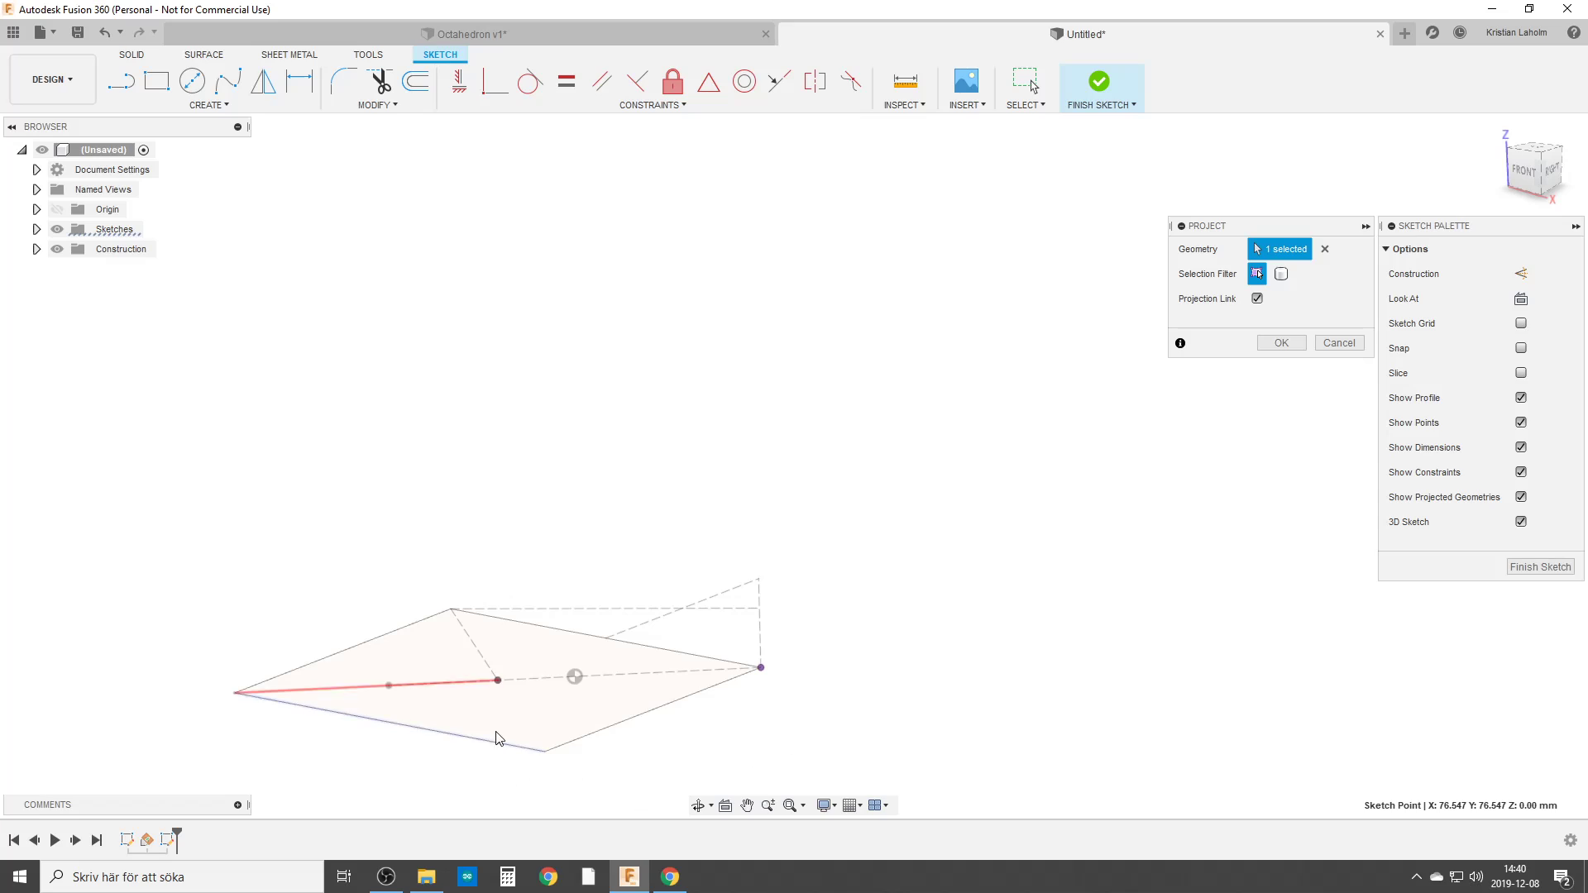
pyautogui.click(498, 682)
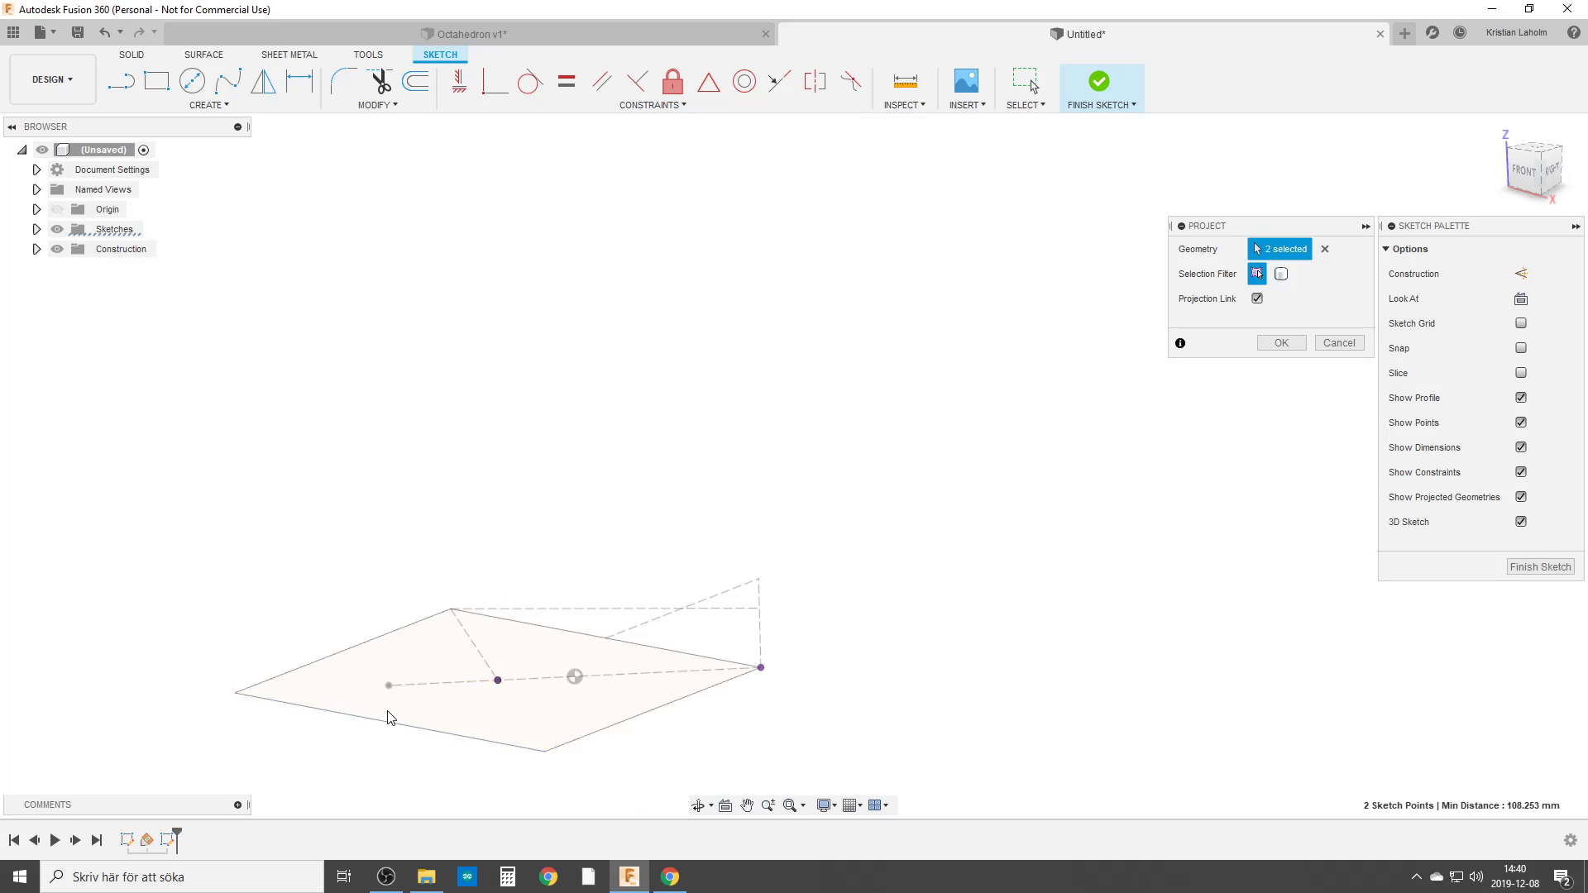
pyautogui.click(389, 687)
pyautogui.click(1280, 342)
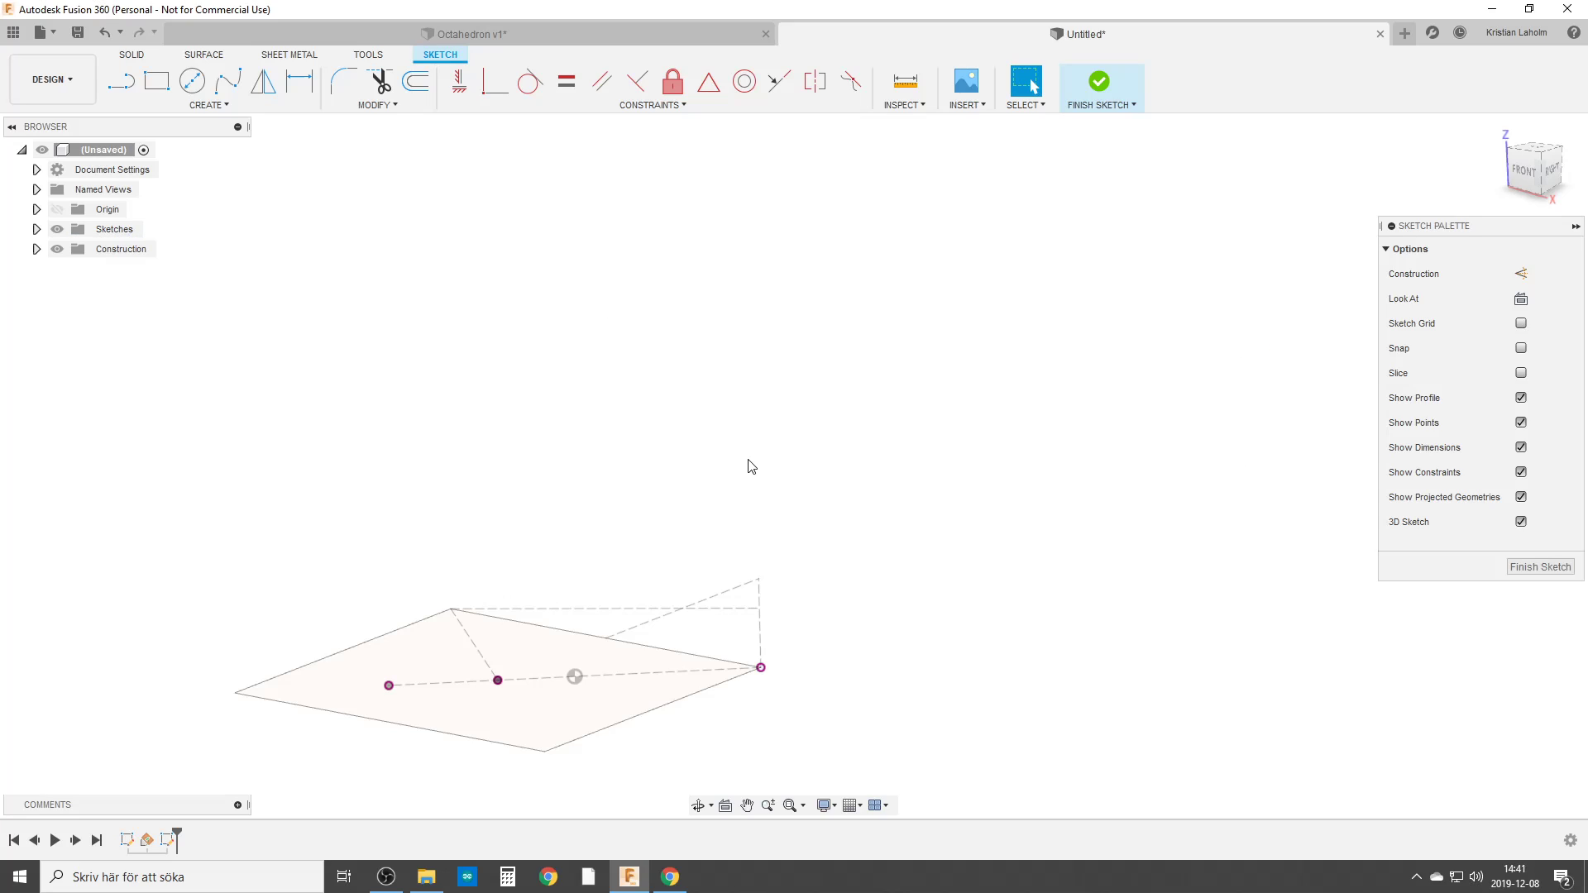
# Draw a construction circle centred on the projected corner, passing through the far endpoint of the diagonal construction line.
pyautogui.press('c')
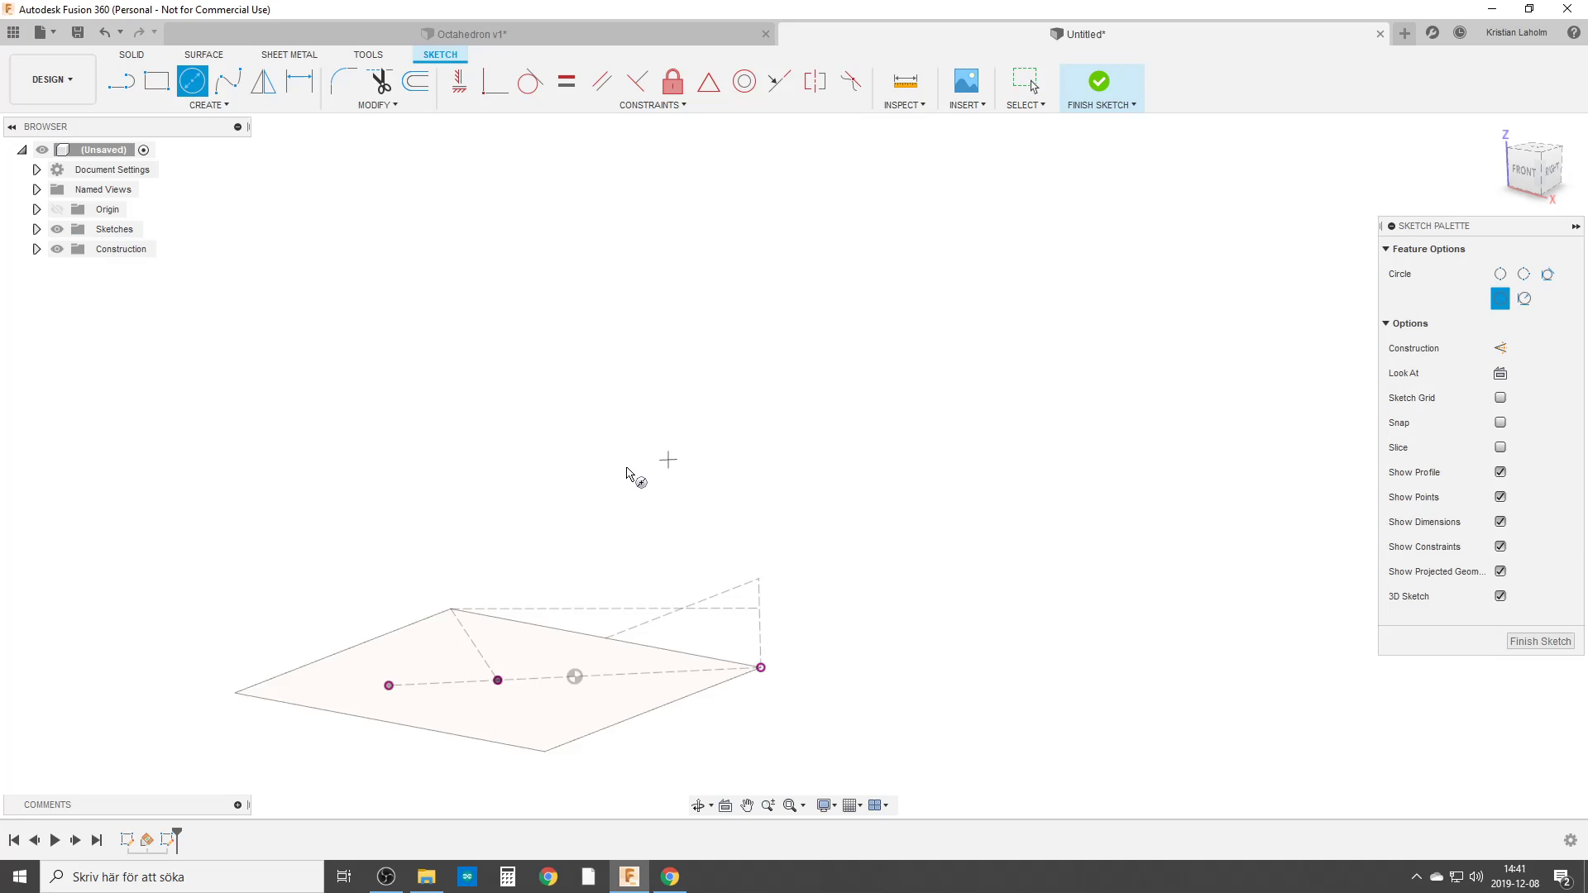
pyautogui.click(1499, 348)
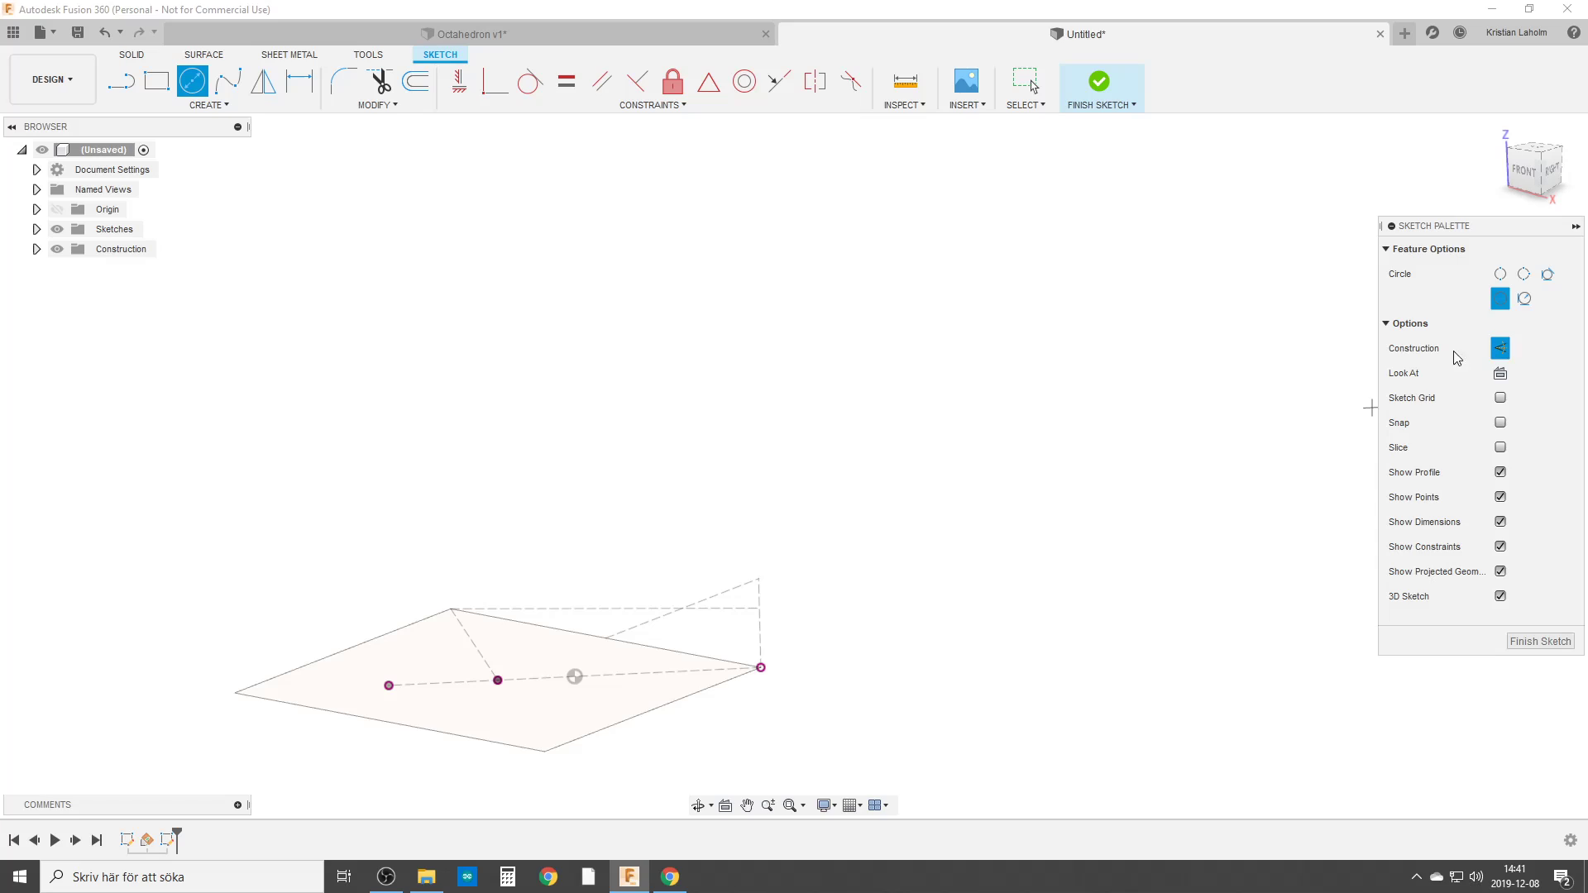
pyautogui.click(761, 667)
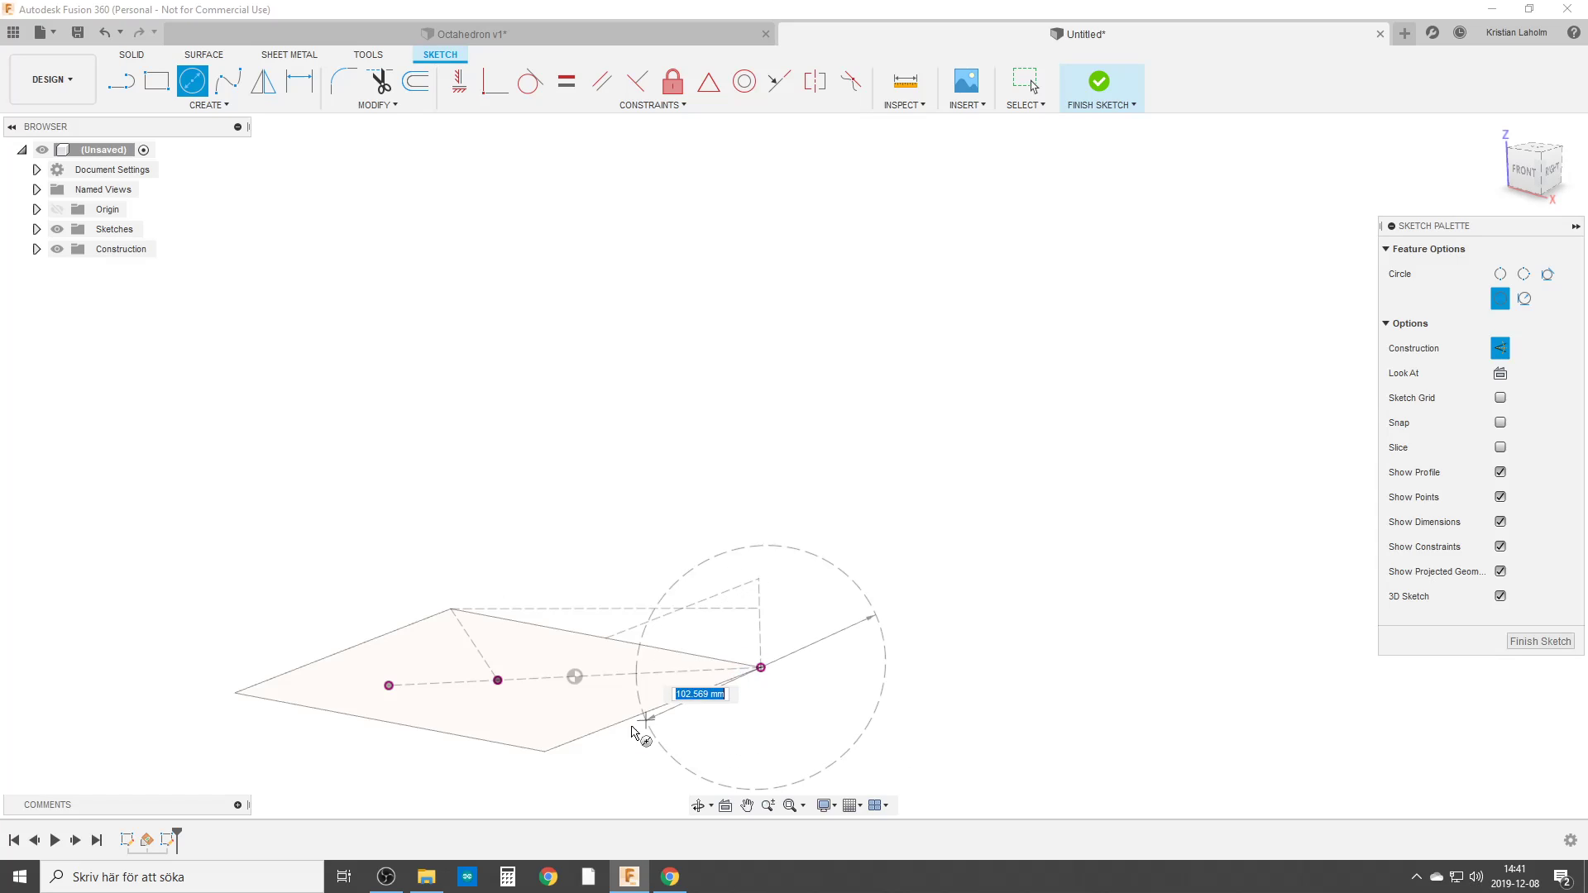
pyautogui.click(389, 687)
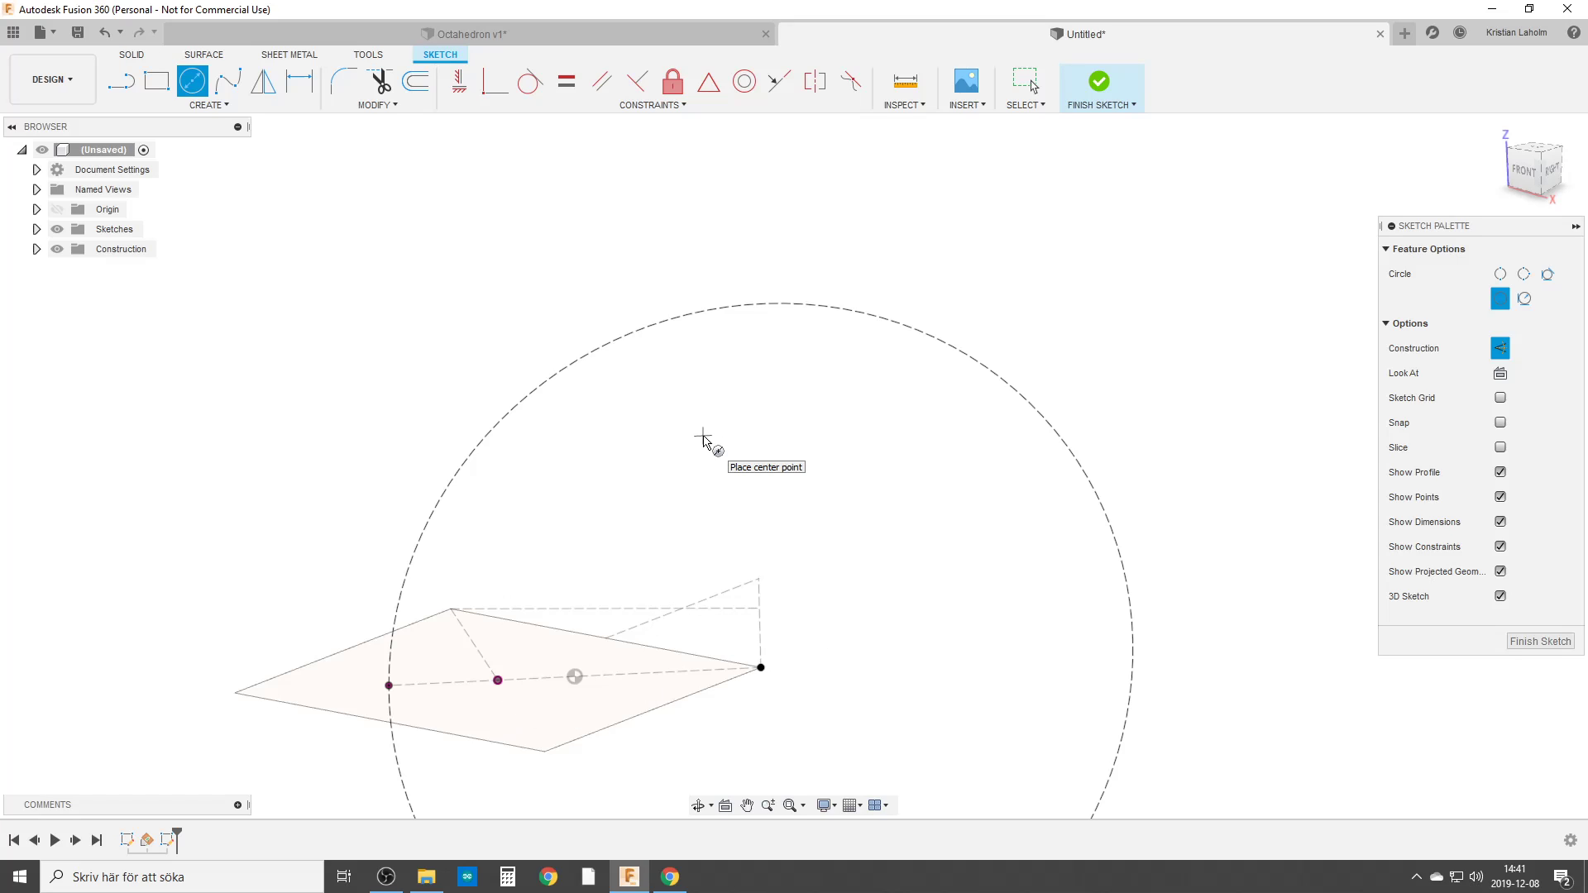
pyautogui.press('Escape')
pyautogui.press('l')
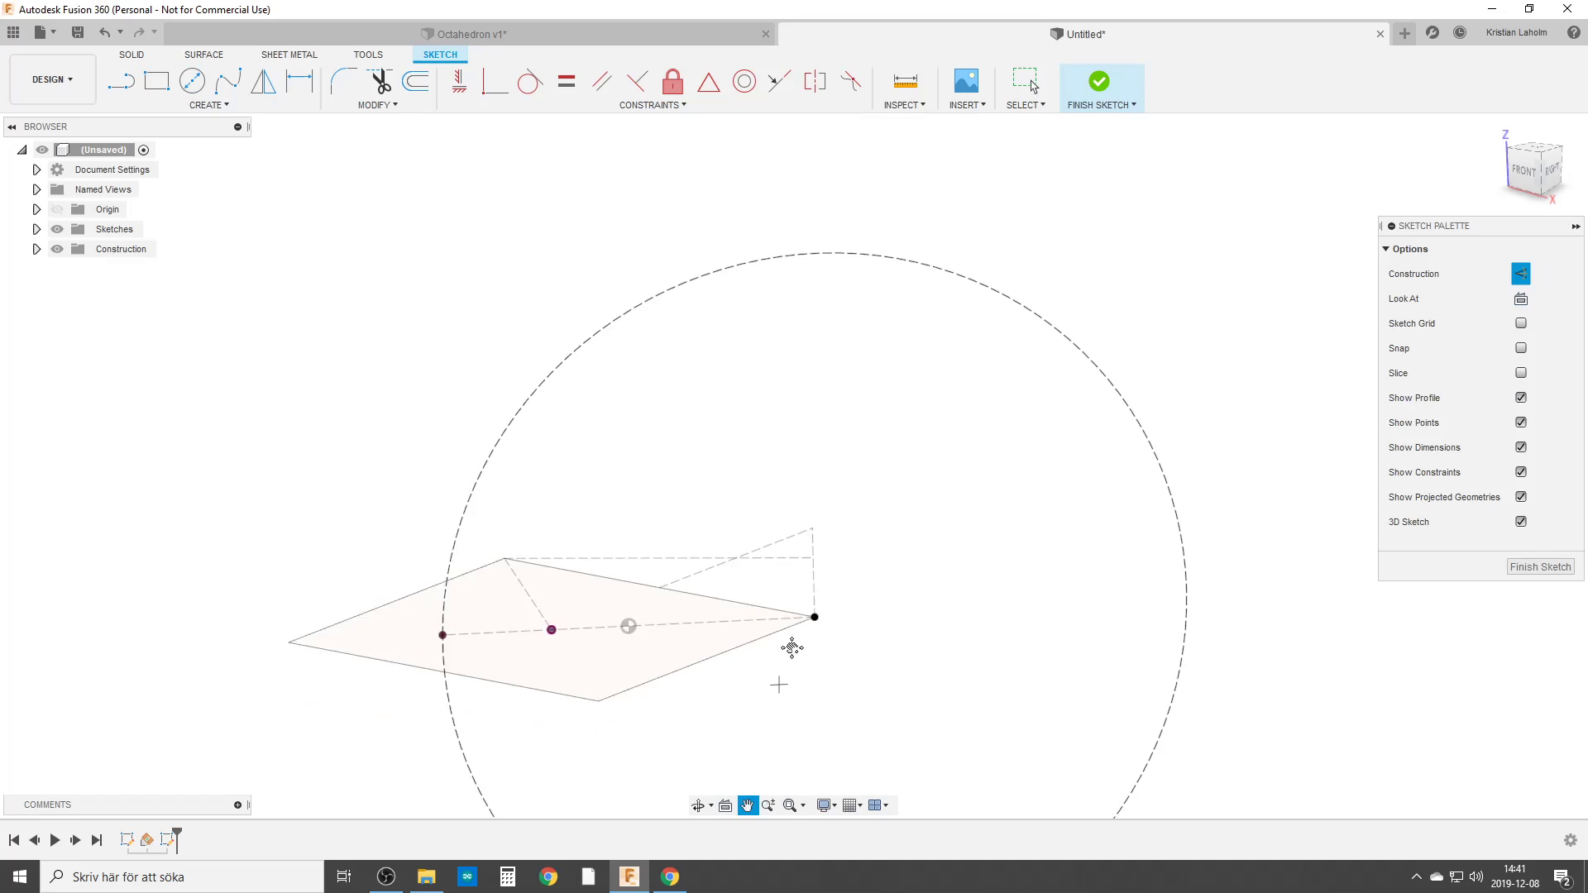
pyautogui.moveTo(530, 571)
pyautogui.mouseDown(button='middle')
pyautogui.moveTo(583, 525)
pyautogui.moveTo(590, 383)
pyautogui.mouseUp(button='middle')
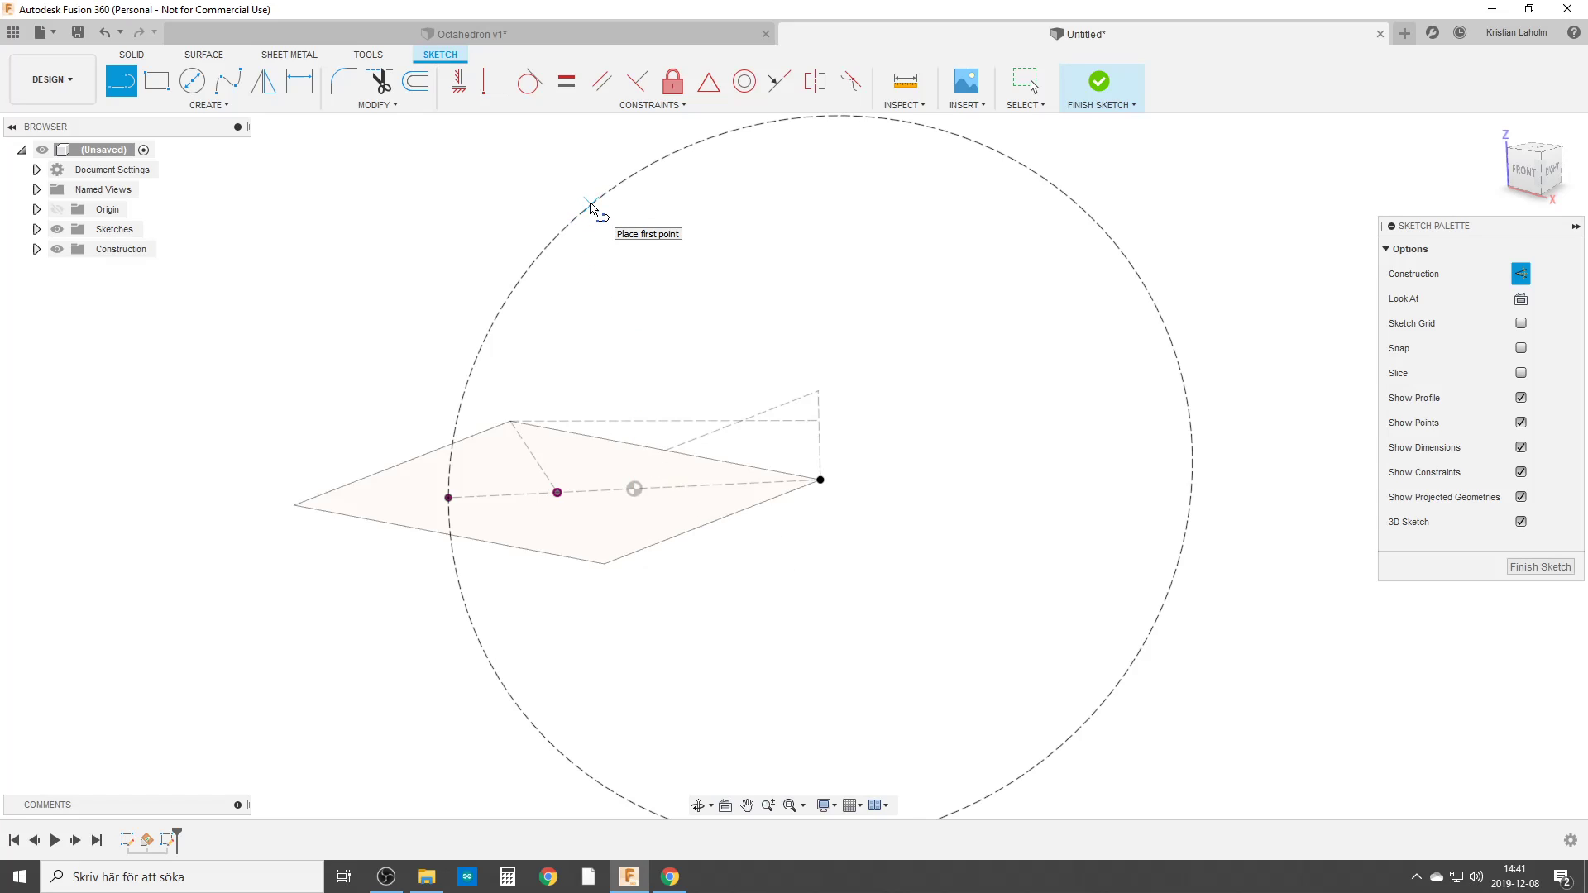
pyautogui.click(590, 212)
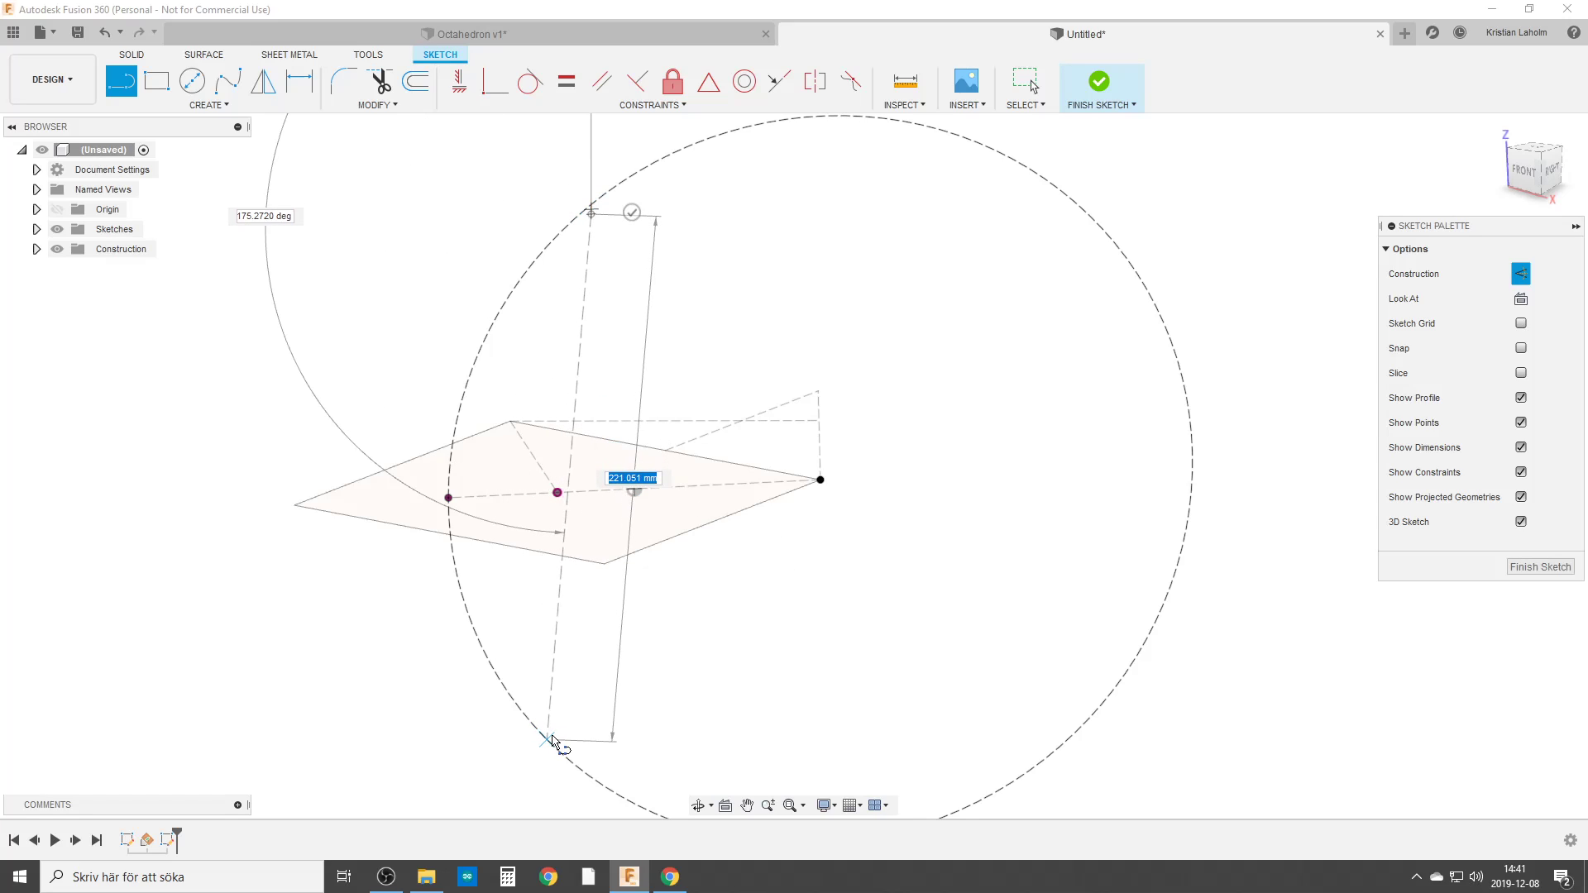
pyautogui.press('Escape')
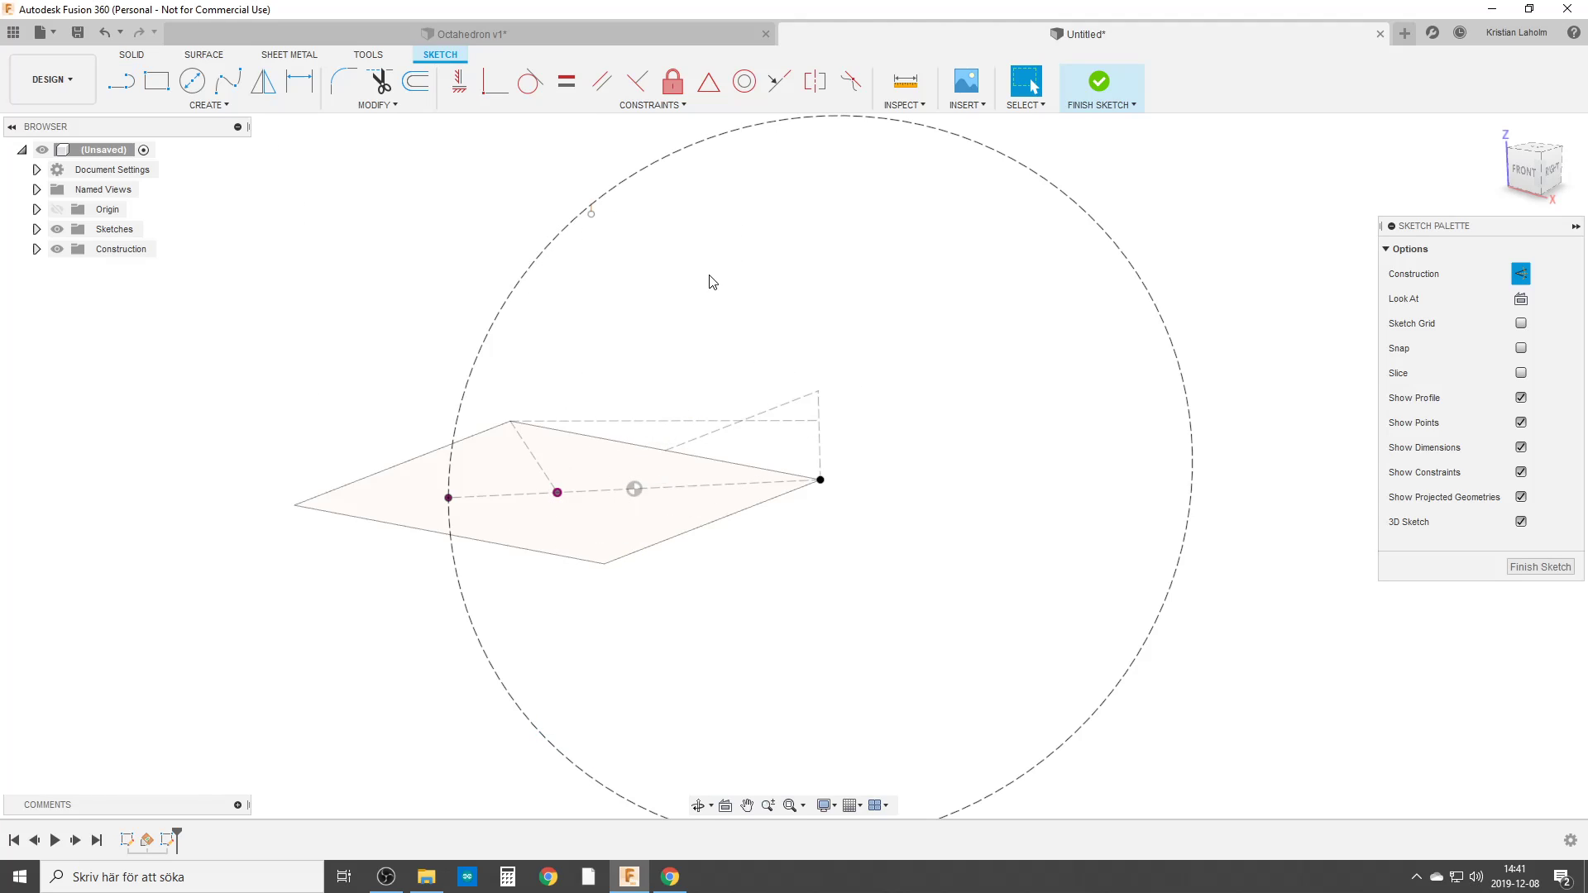
# Draw a construction line between two points on the circle, crossing near the square's centre, and constrain it to be vertical.
pyautogui.press('l')
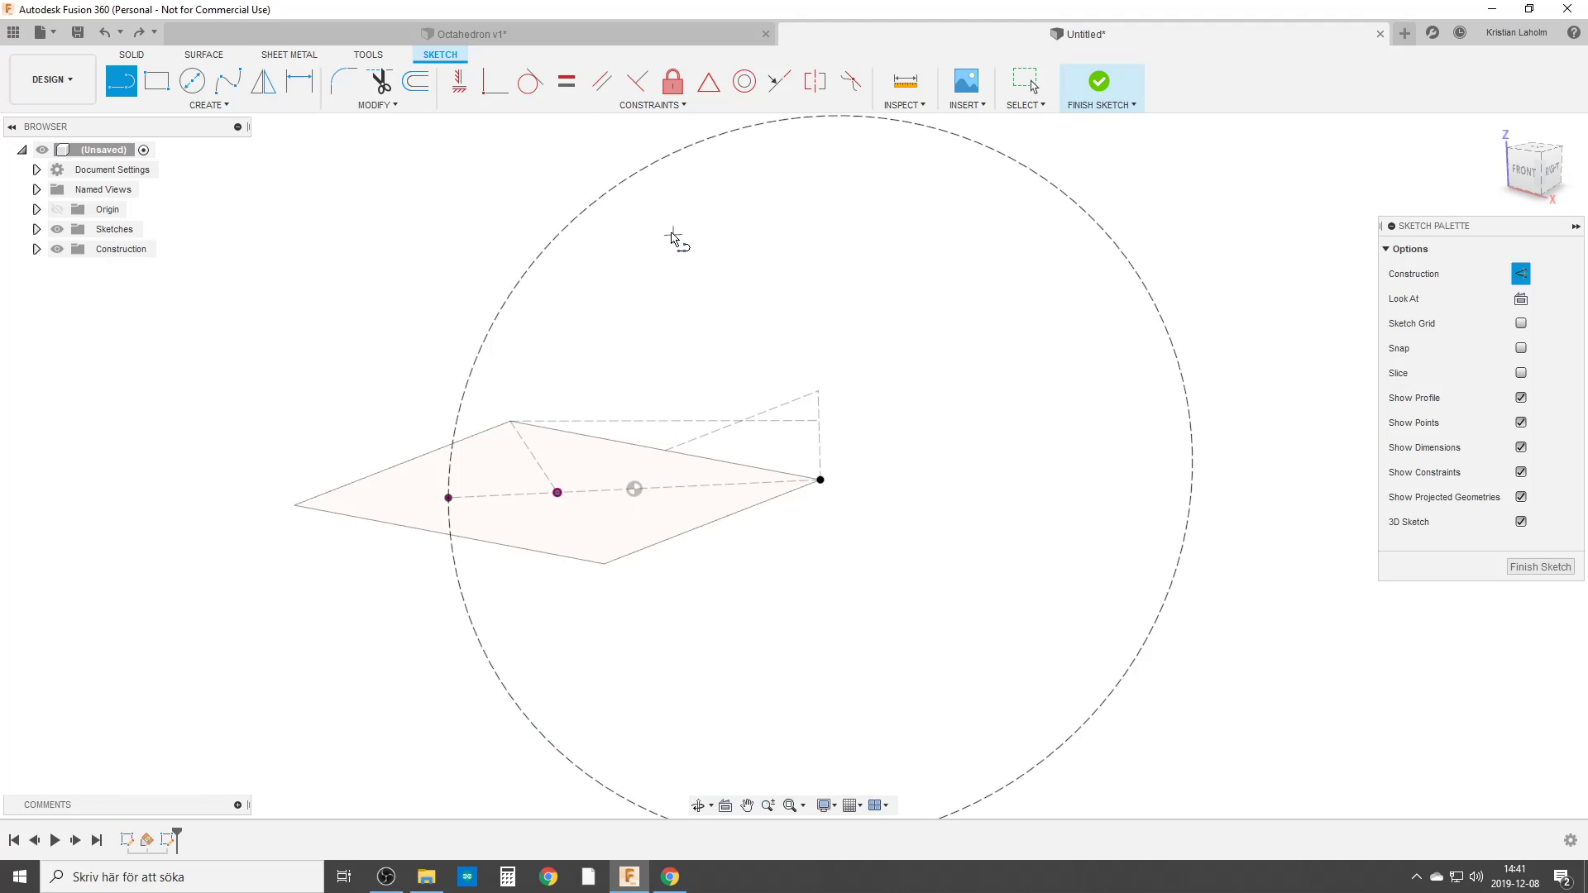
pyautogui.click(596, 201)
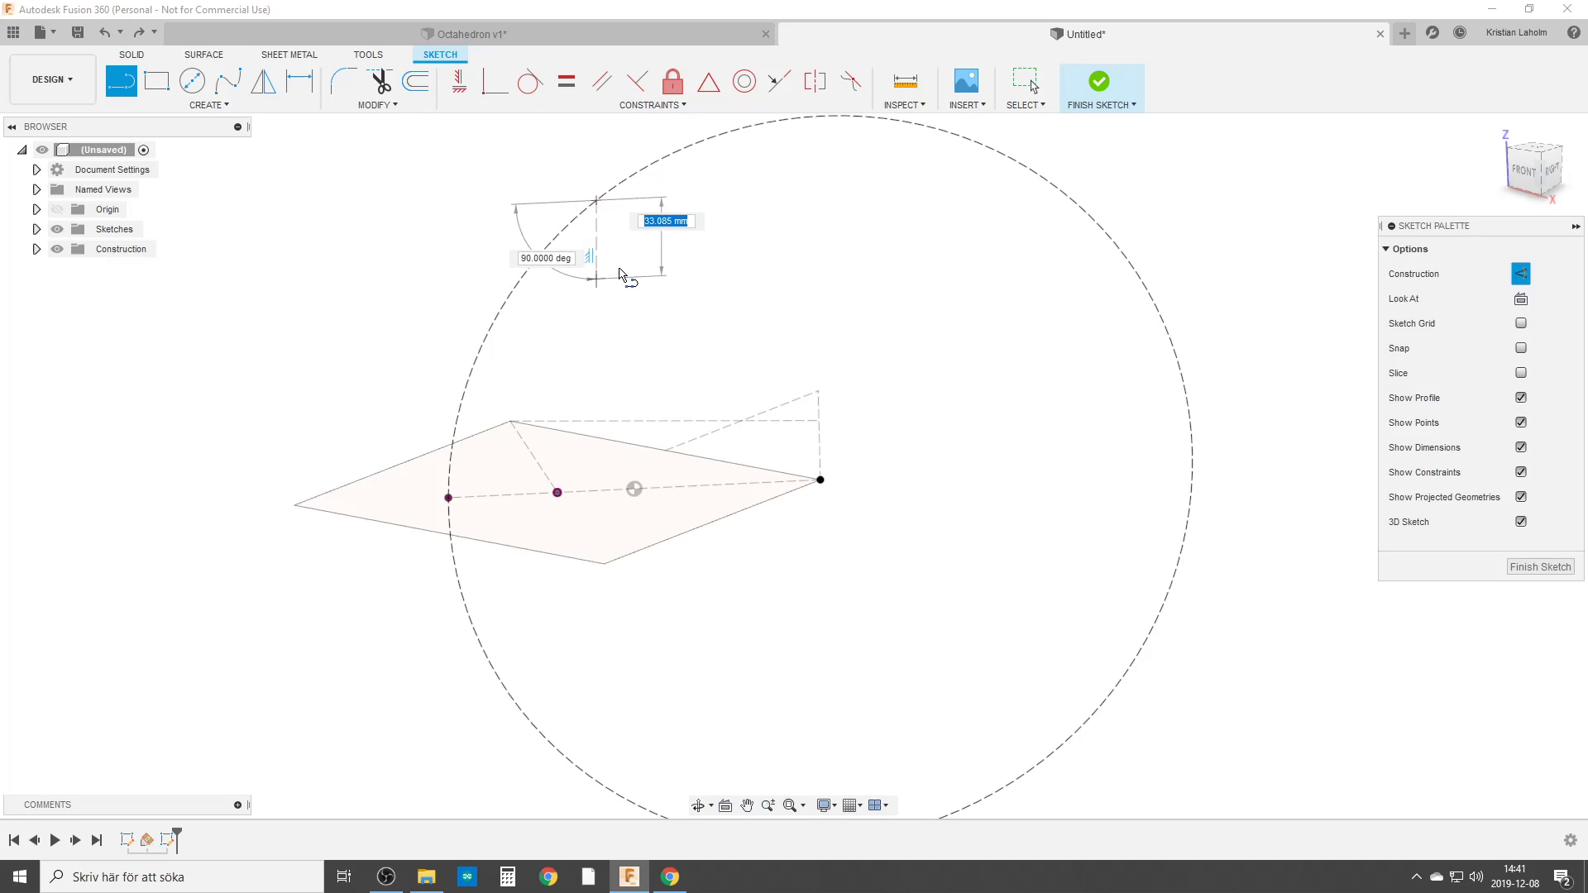
pyautogui.click(514, 699)
pyautogui.press('Escape')
pyautogui.click(460, 80)
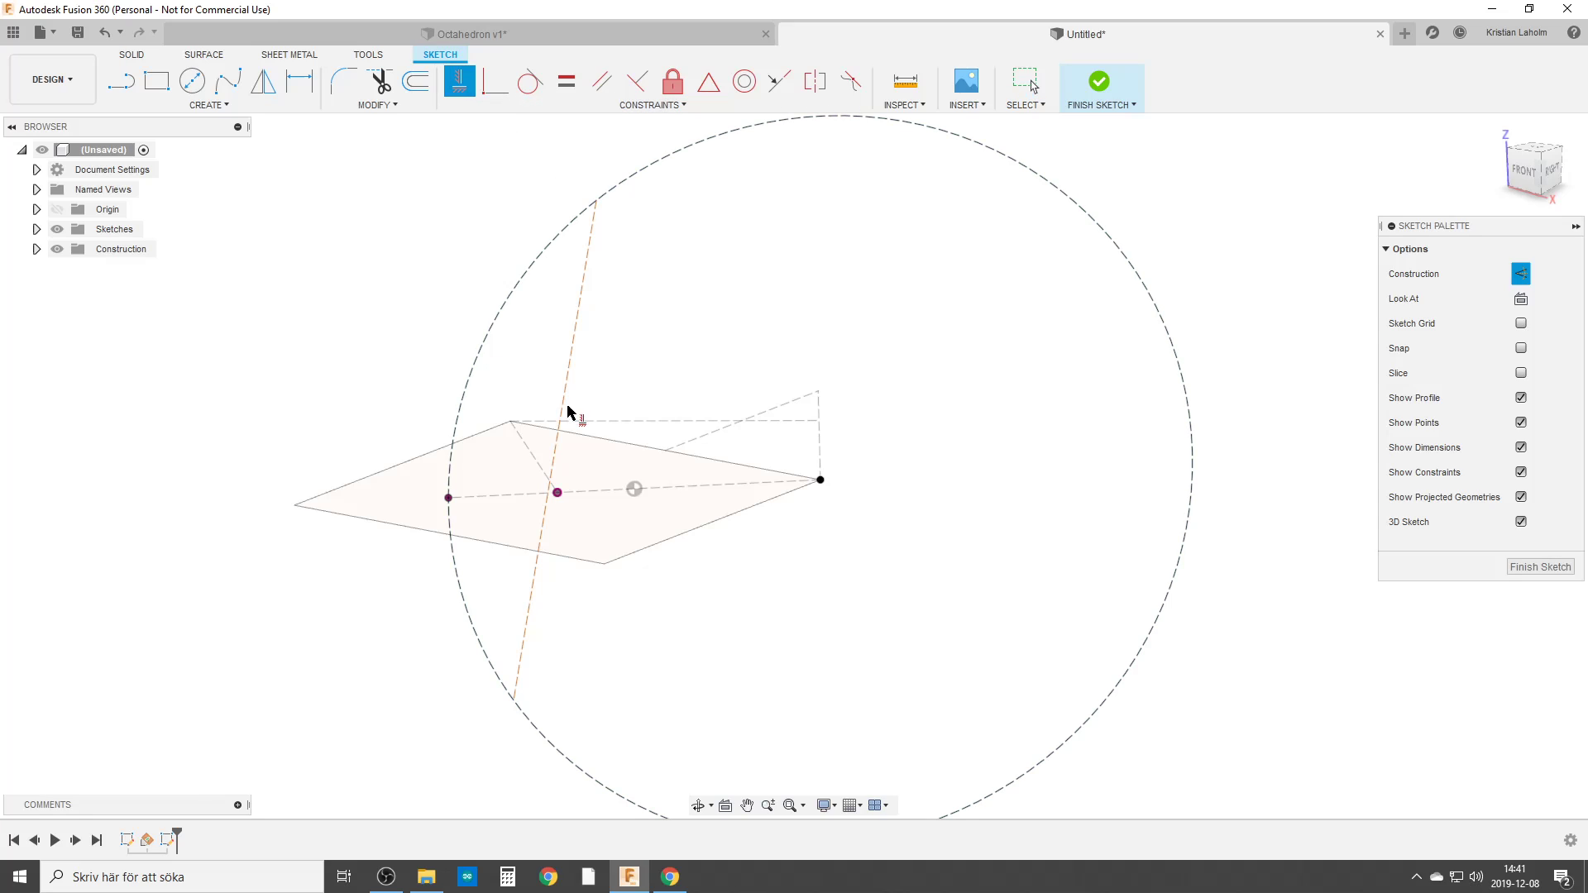
pyautogui.click(576, 331)
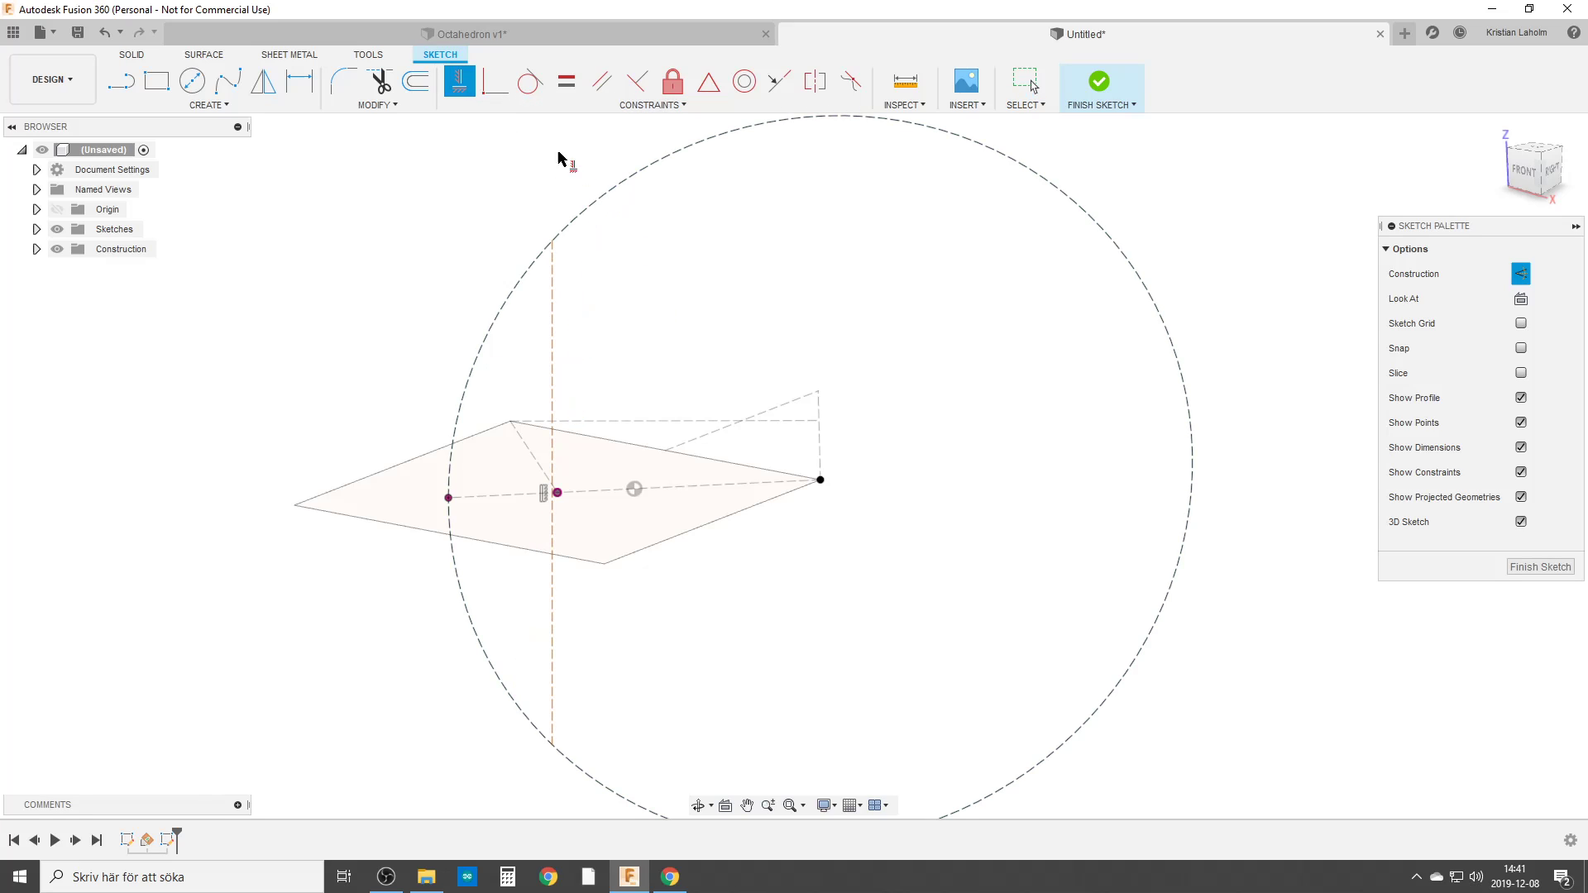
pyautogui.press('Escape')
# Make the vertical construction line coincident with the square's centre point and finish the sketch.
pyautogui.click(490, 93)
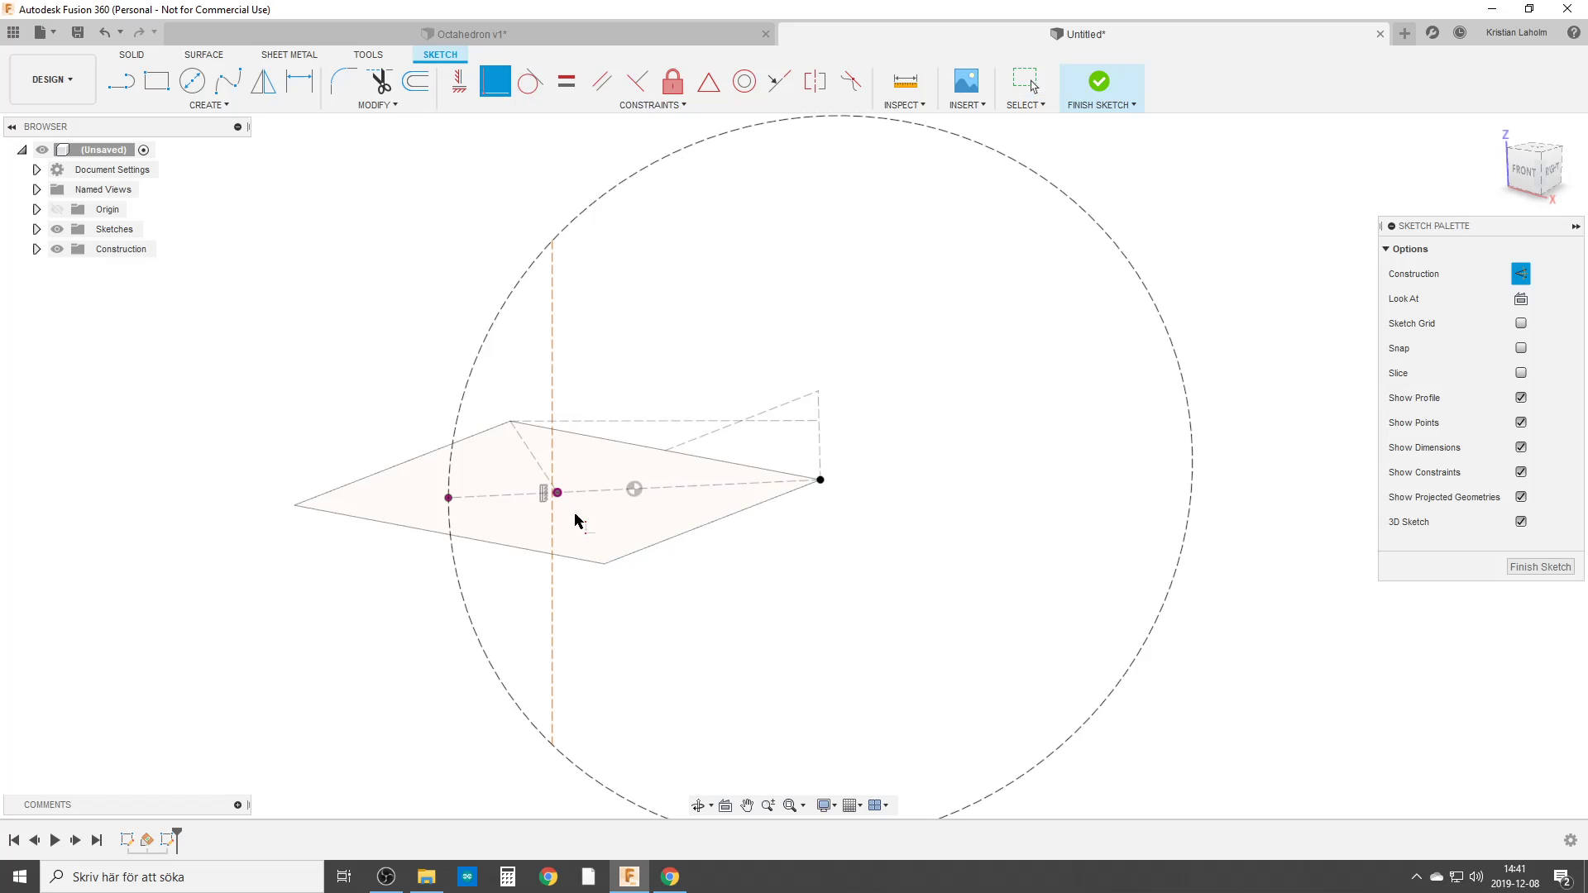
pyautogui.click(552, 364)
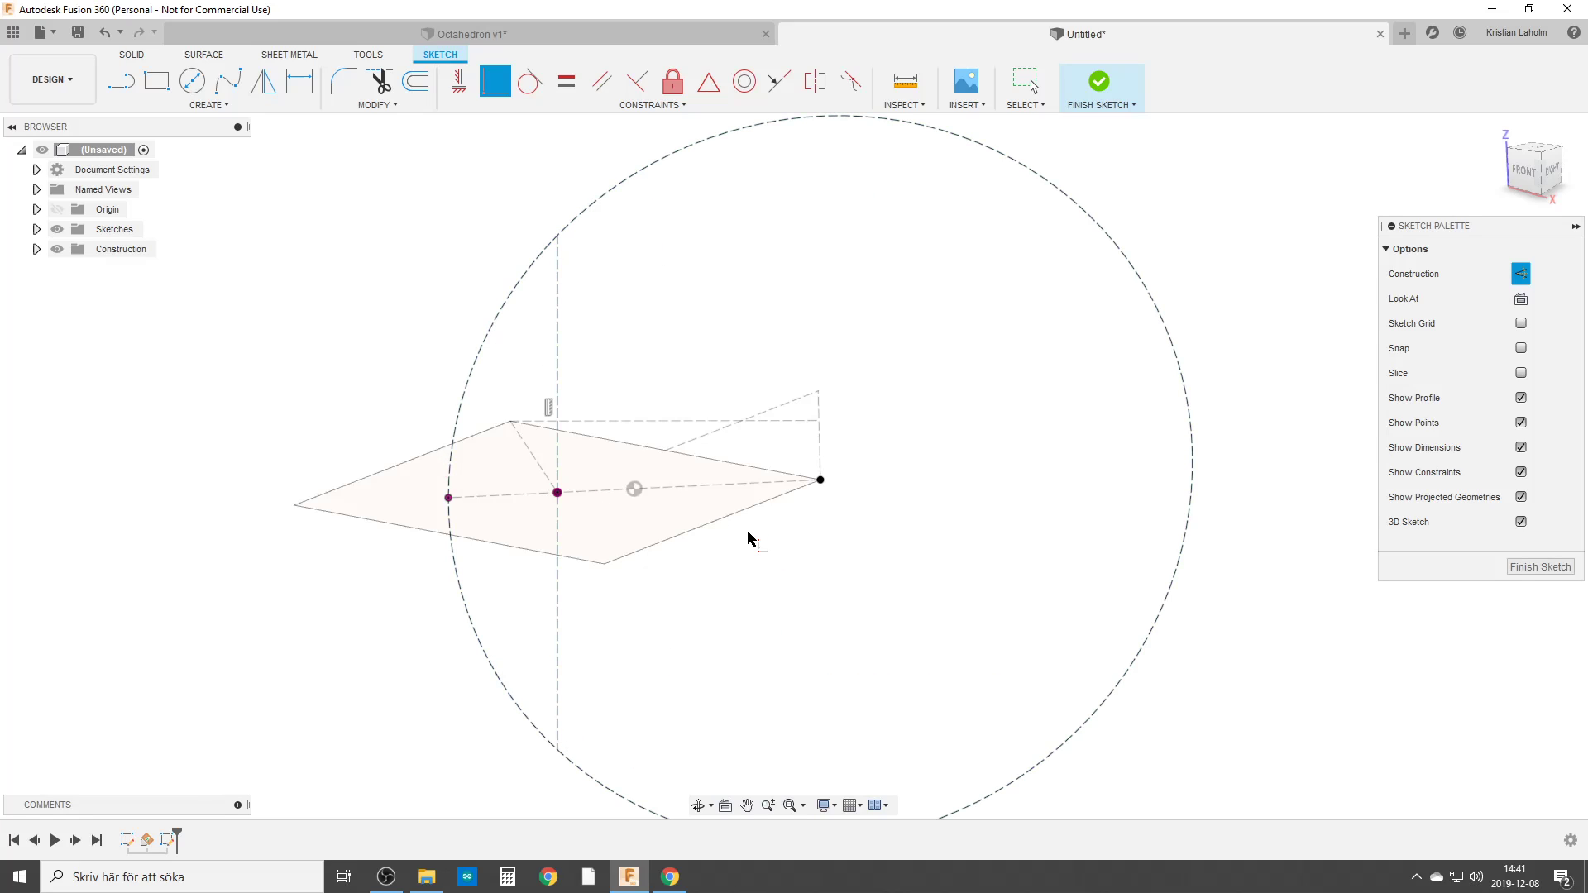
pyautogui.click(1538, 567)
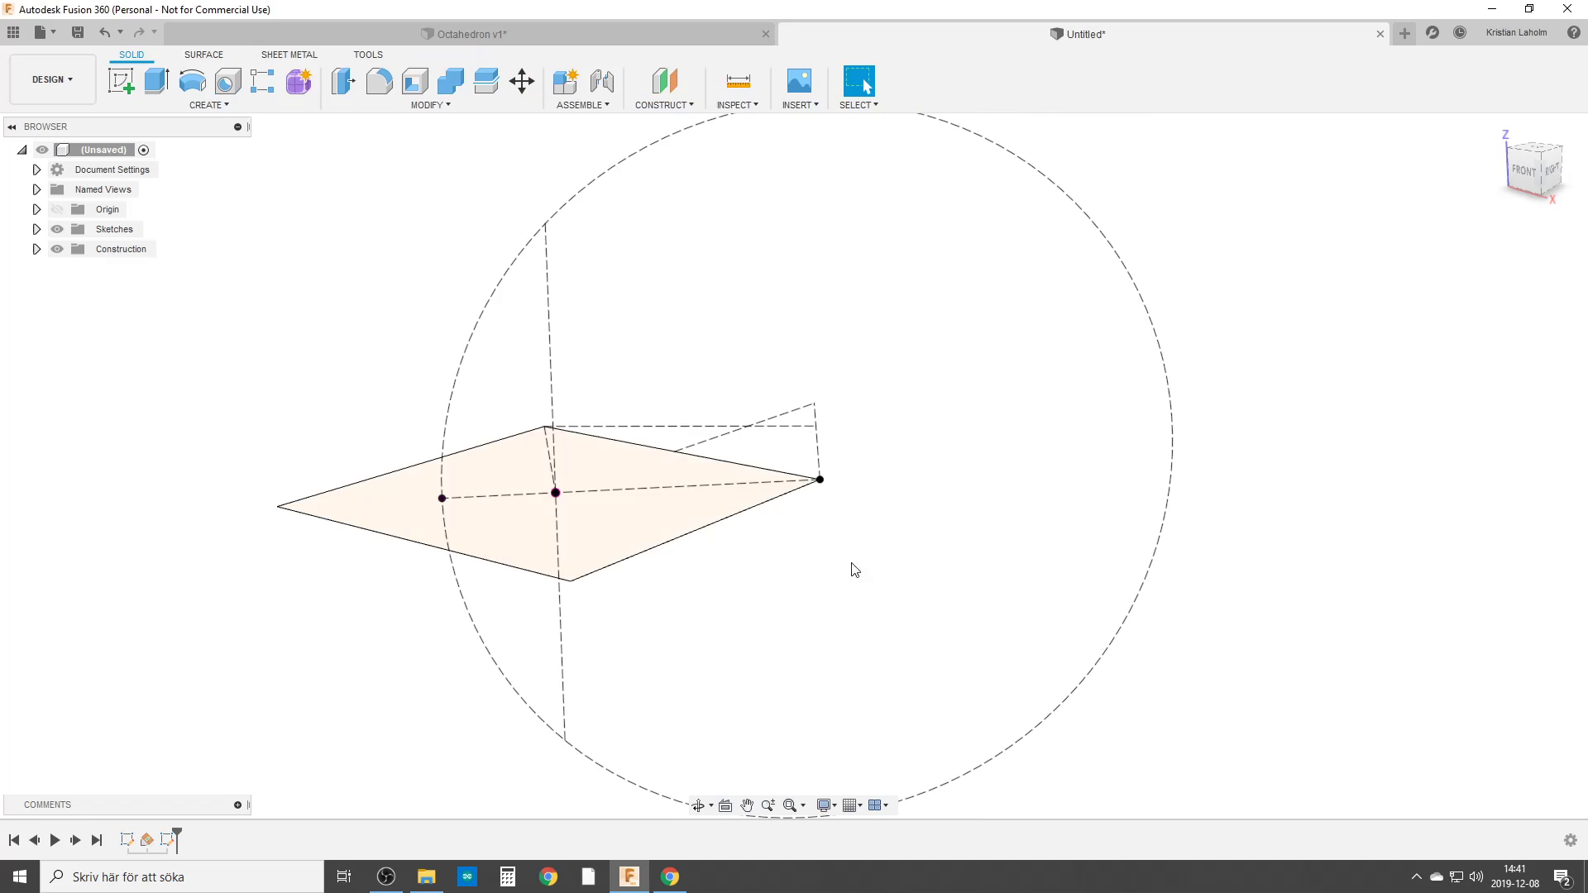
# Loft between the square profile and the lower endpoint of the vertical construction line to form the lower pyramid.
pyautogui.scroll(-3, 830, 539)
pyautogui.keyDown('shift'); pyautogui.moveTo(736, 631); pyautogui.dragTo(769, 642, button='middle'); pyautogui.keyUp('shift')
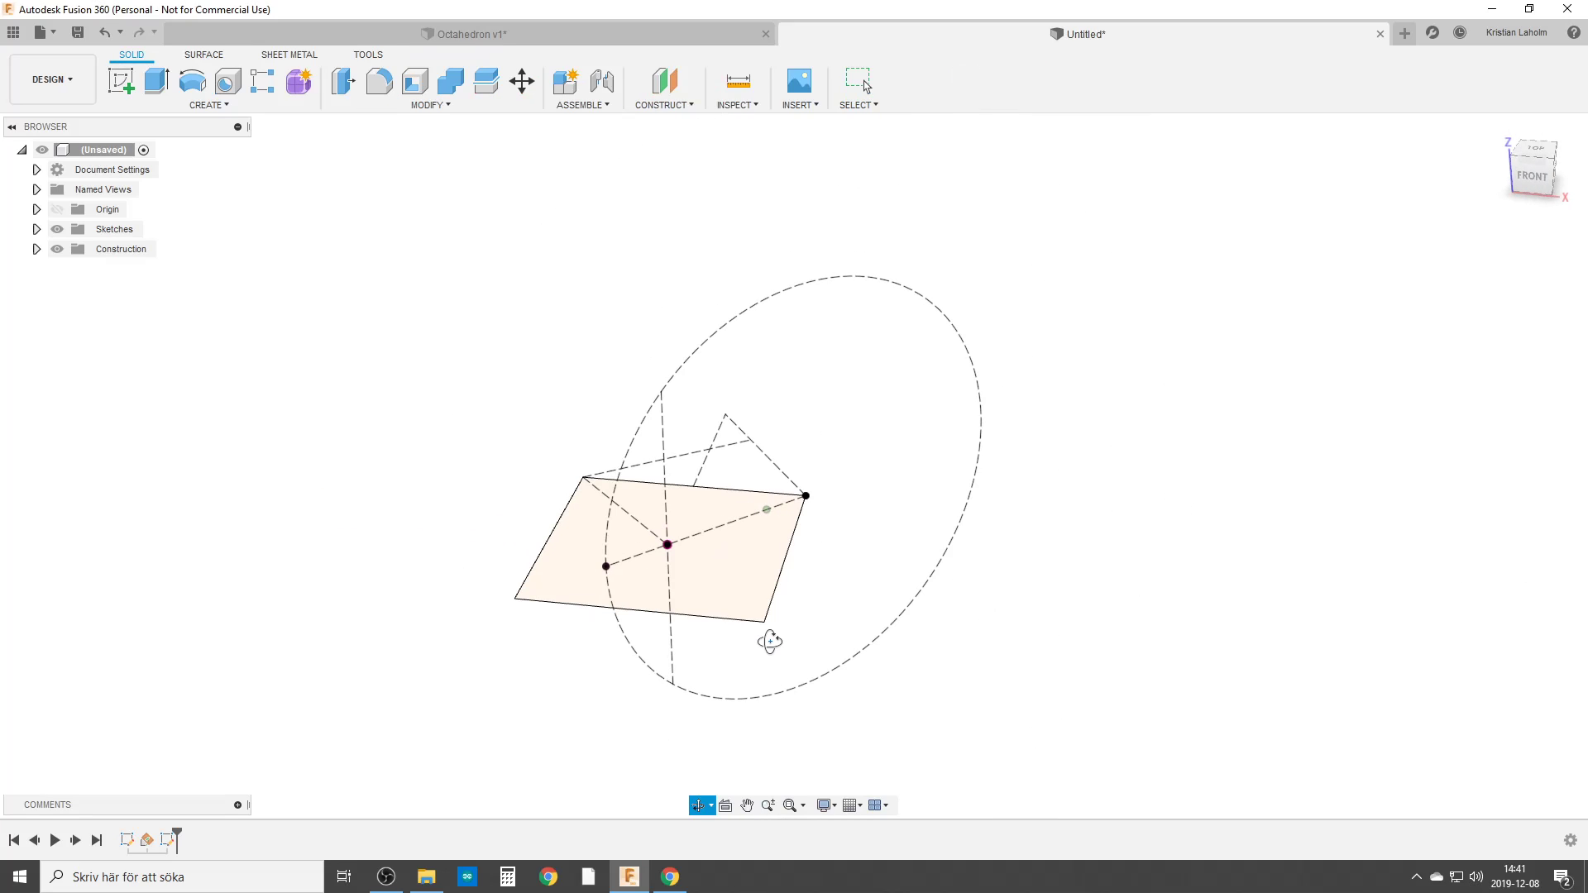
pyautogui.click(199, 105)
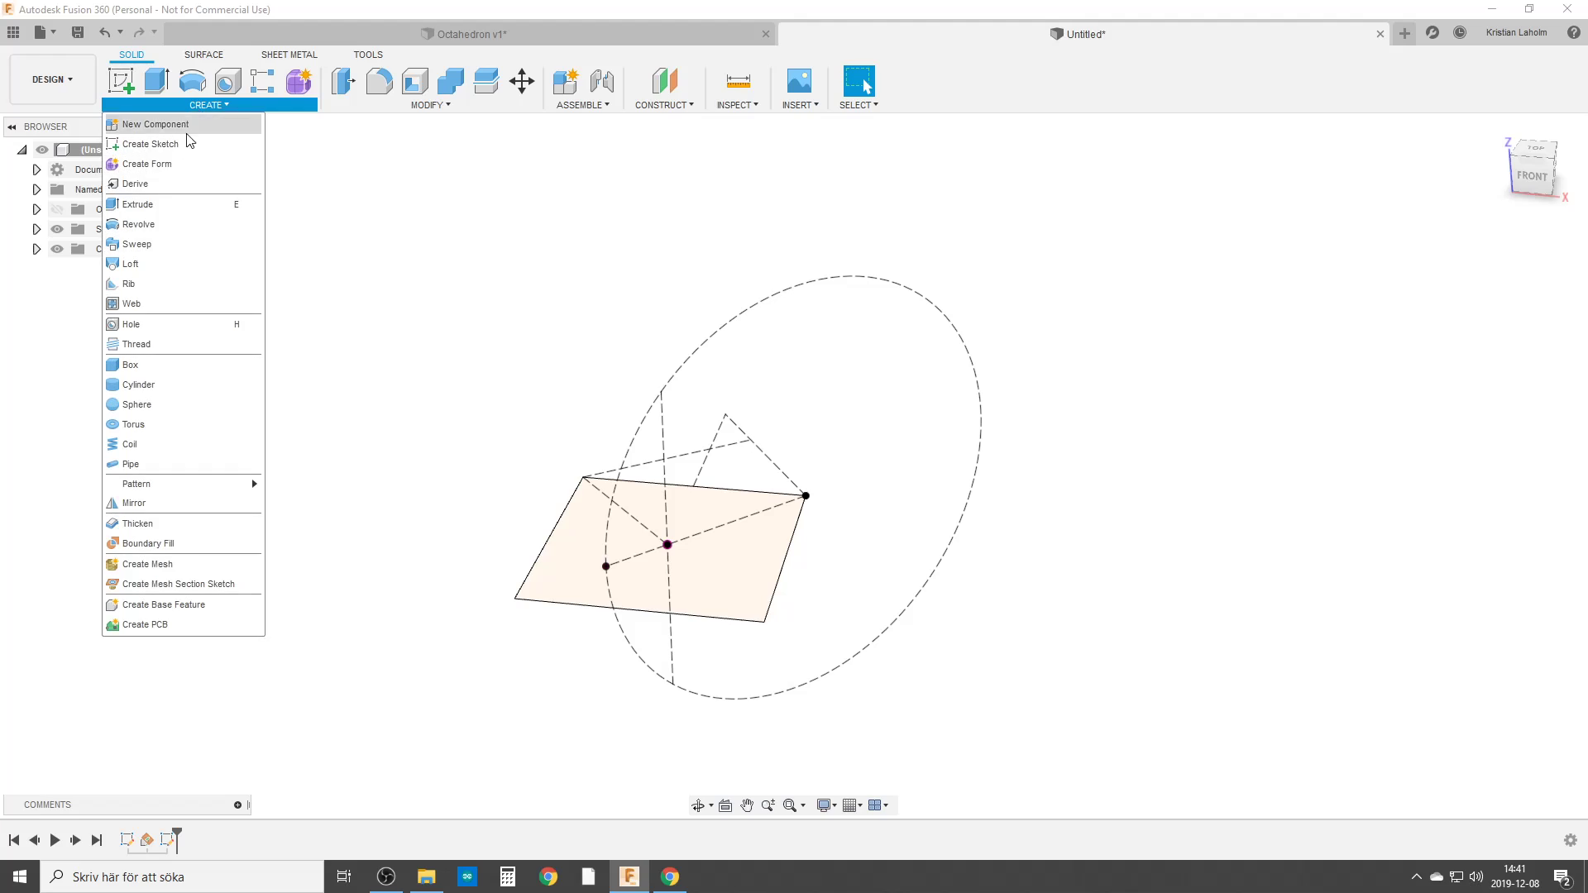
pyautogui.click(131, 264)
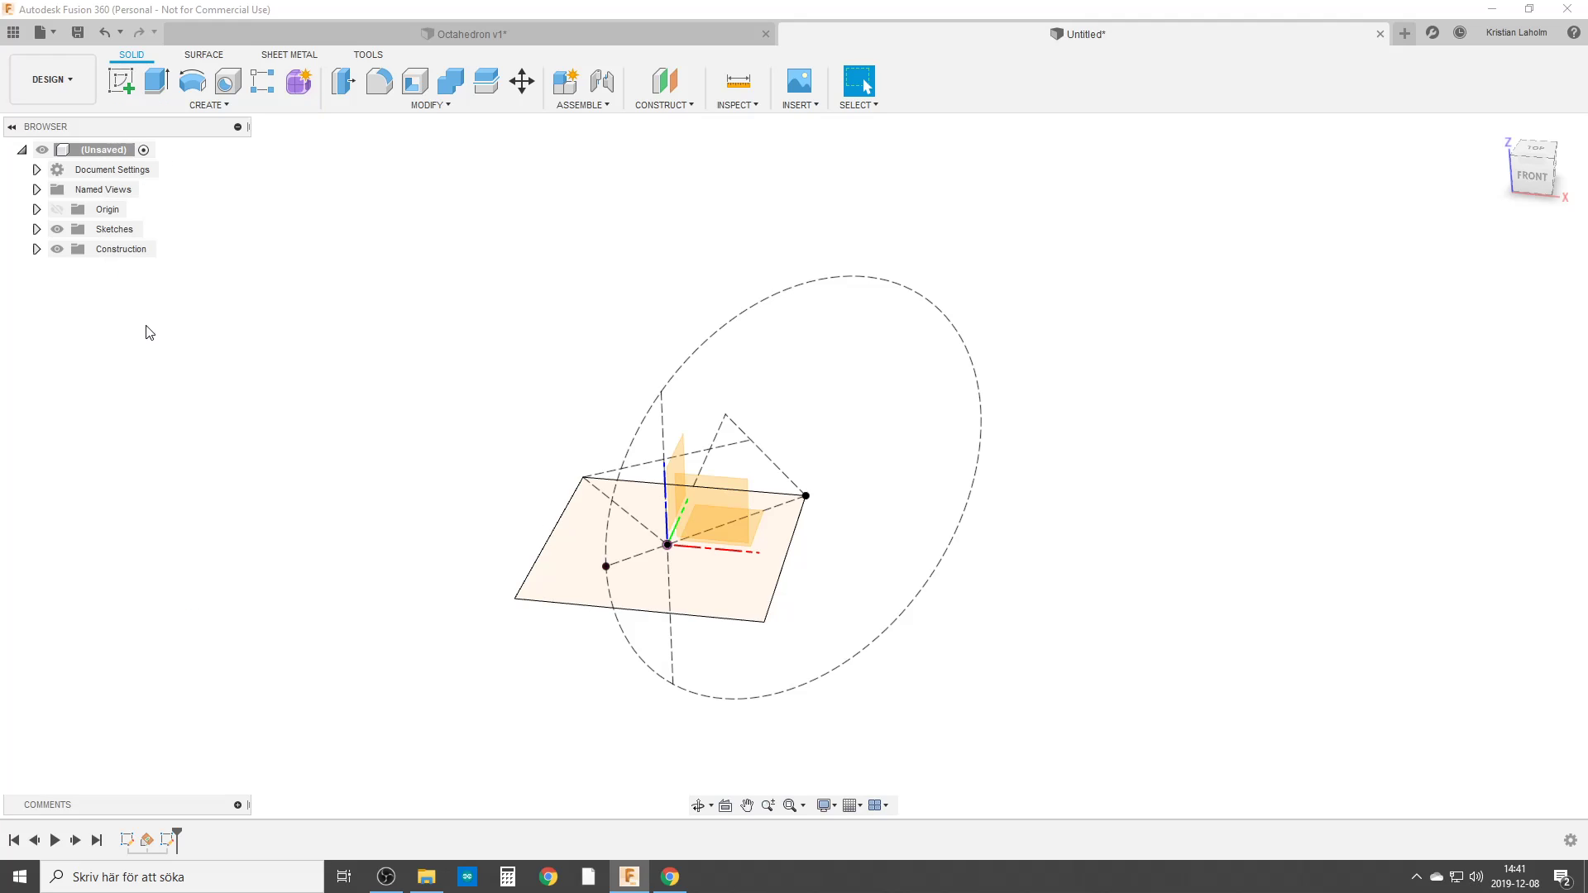
pyautogui.click(672, 685)
pyautogui.click(728, 595)
pyautogui.press('Return')
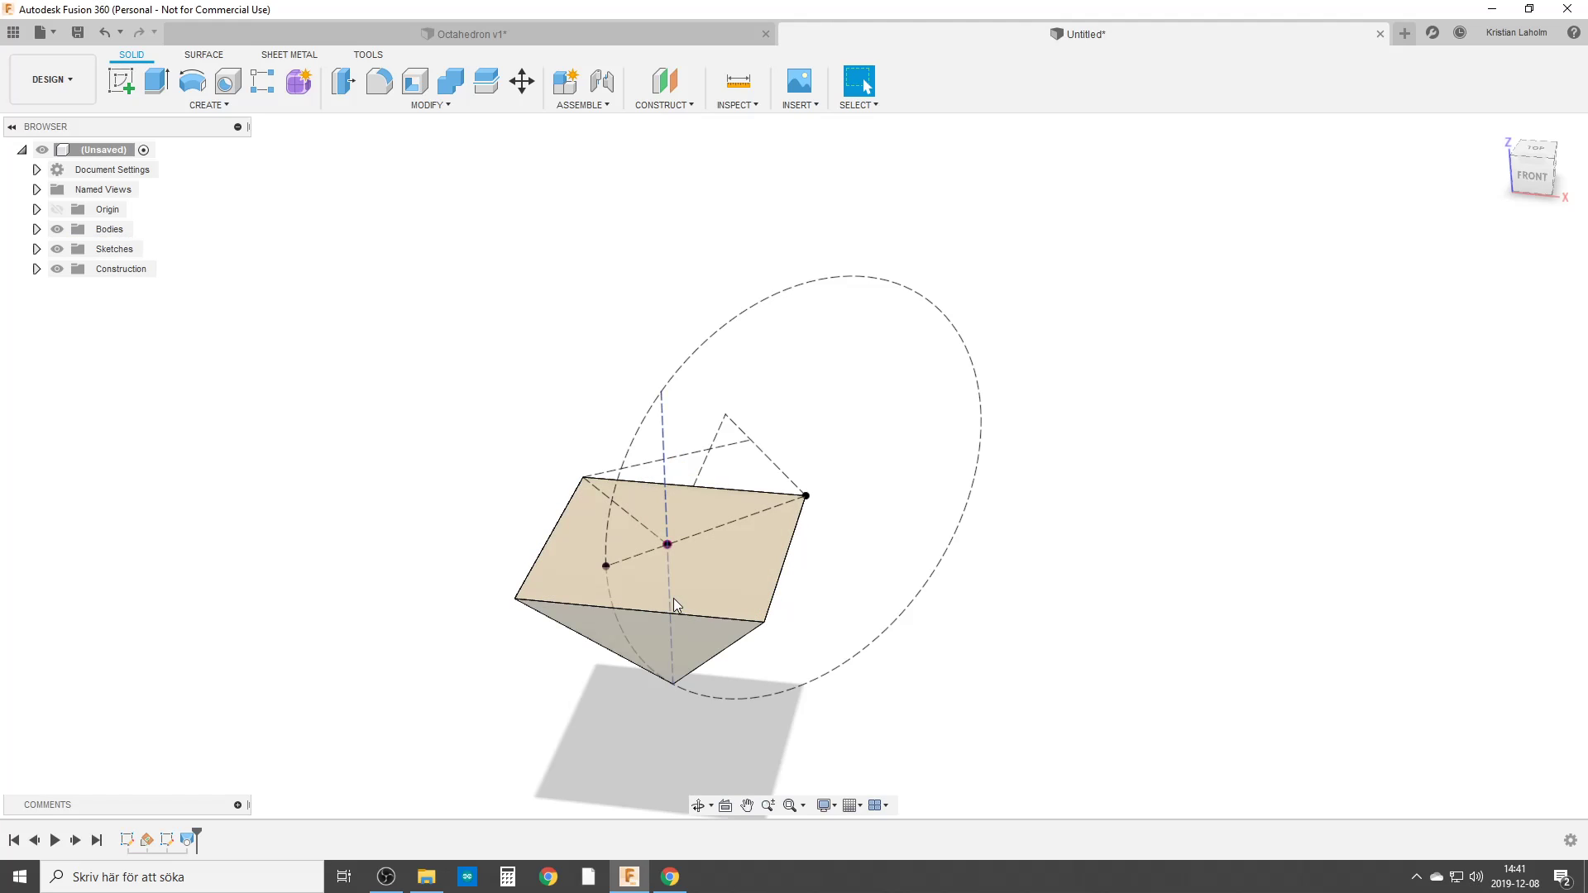
# Loft from the square profile to the upper endpoint of the vertical construction line, joined to the existing body.
pyautogui.rightClick(362, 378)
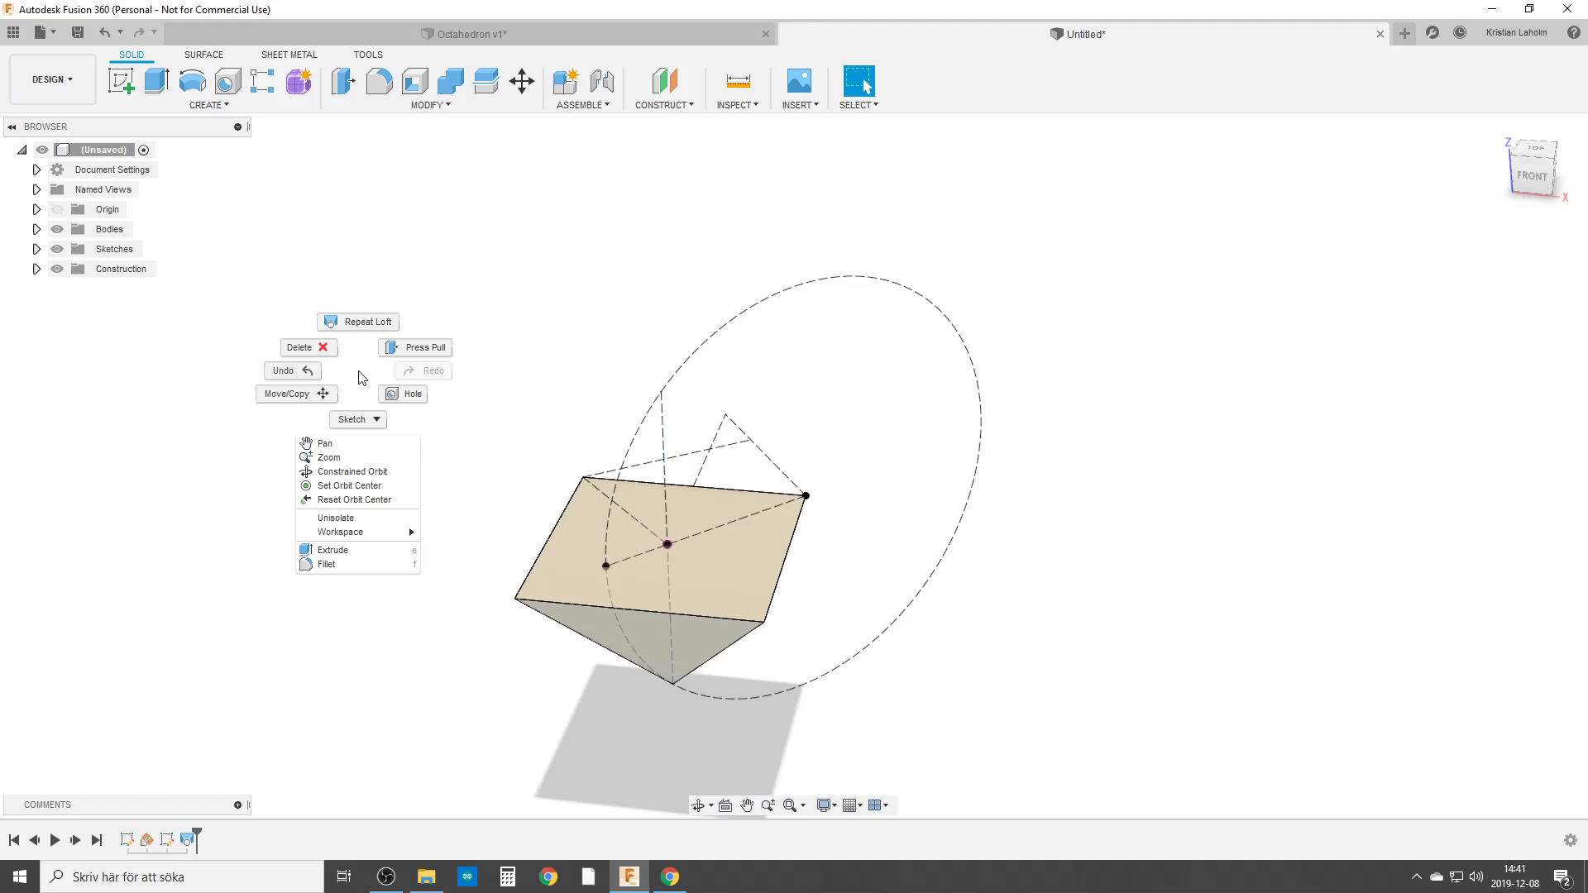
pyautogui.click(357, 321)
pyautogui.click(561, 571)
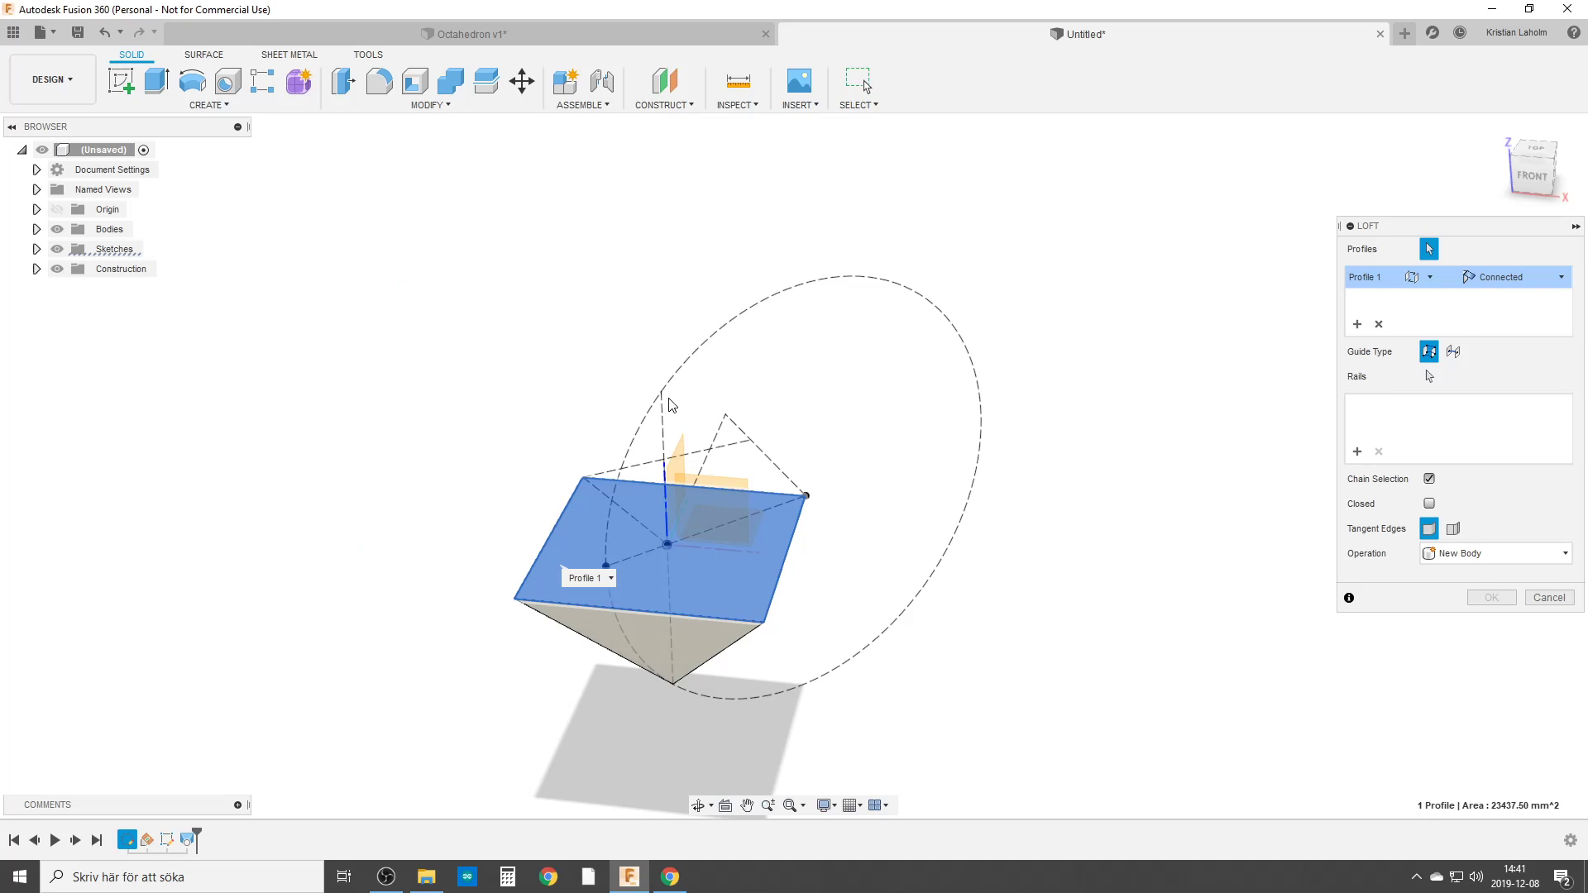
pyautogui.click(661, 392)
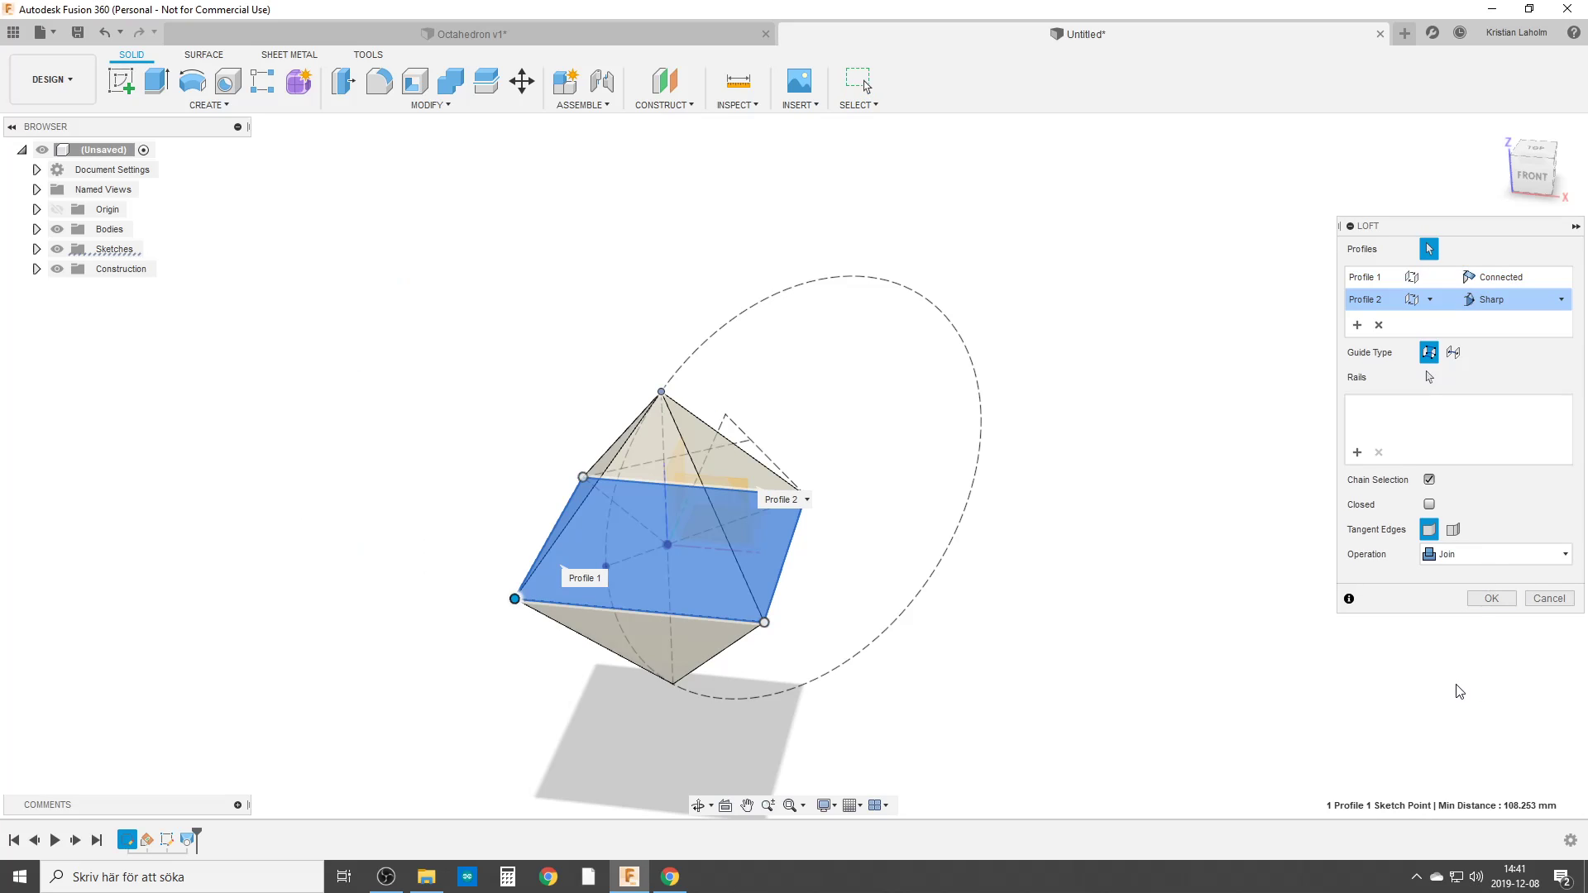
pyautogui.click(1494, 597)
# Hide the sketches and measure the distance between two opposite faces of the octahedron.
pyautogui.scroll(-2, 482, 623)
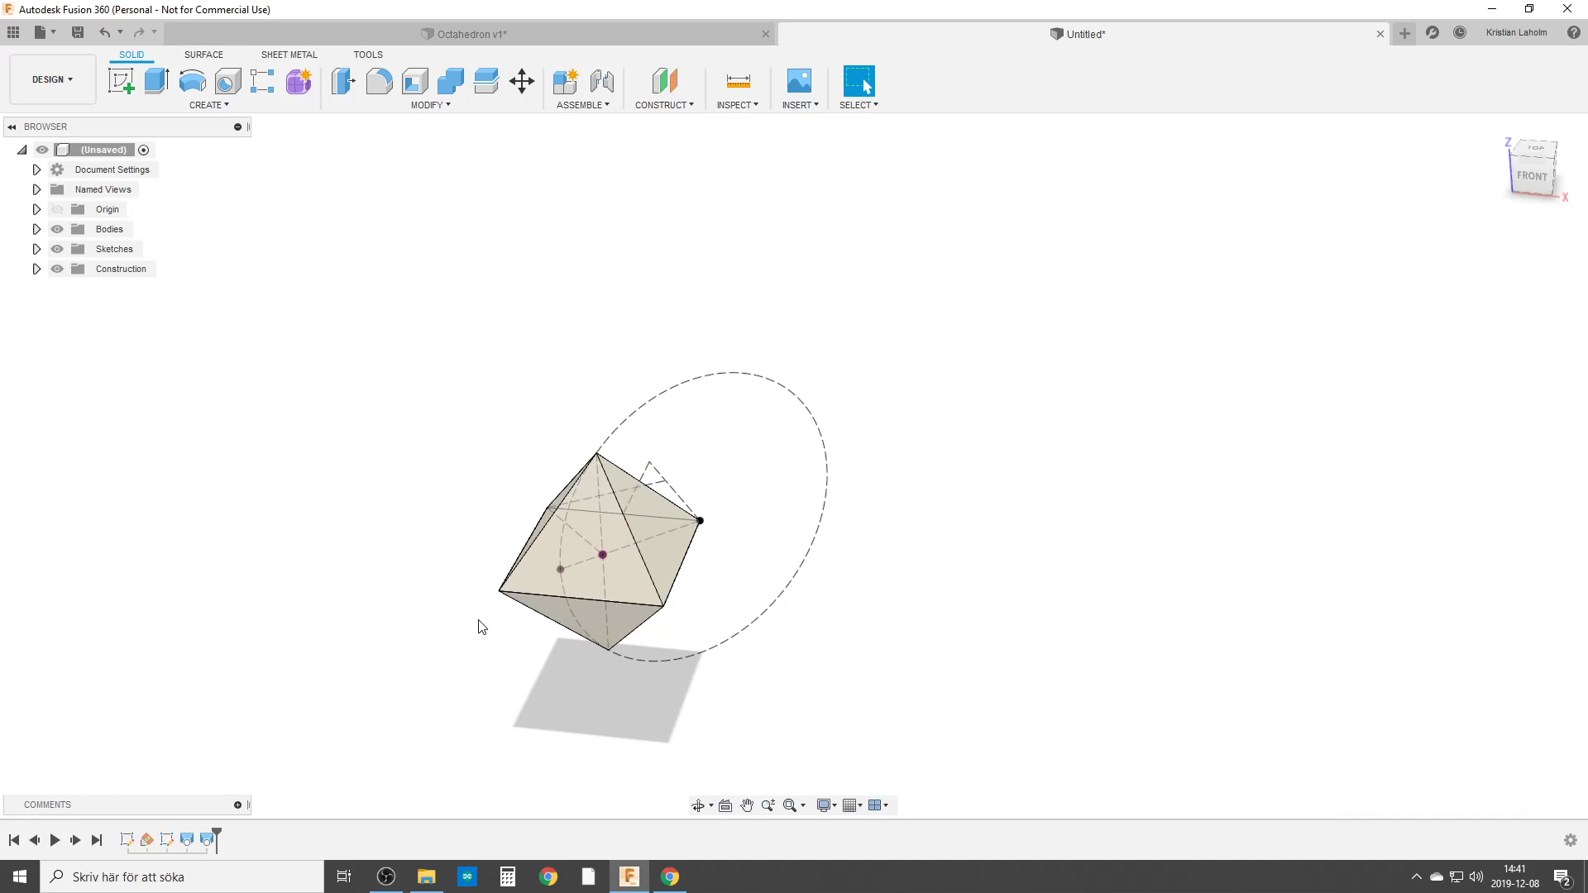
pyautogui.scroll(2, 554, 614)
pyautogui.moveTo(593, 627)
pyautogui.keyDown('shift'); pyautogui.mouseDown(button='middle')
pyautogui.moveTo(649, 631)
pyautogui.moveTo(620, 632)
pyautogui.mouseUp(button='middle'); pyautogui.keyUp('shift')
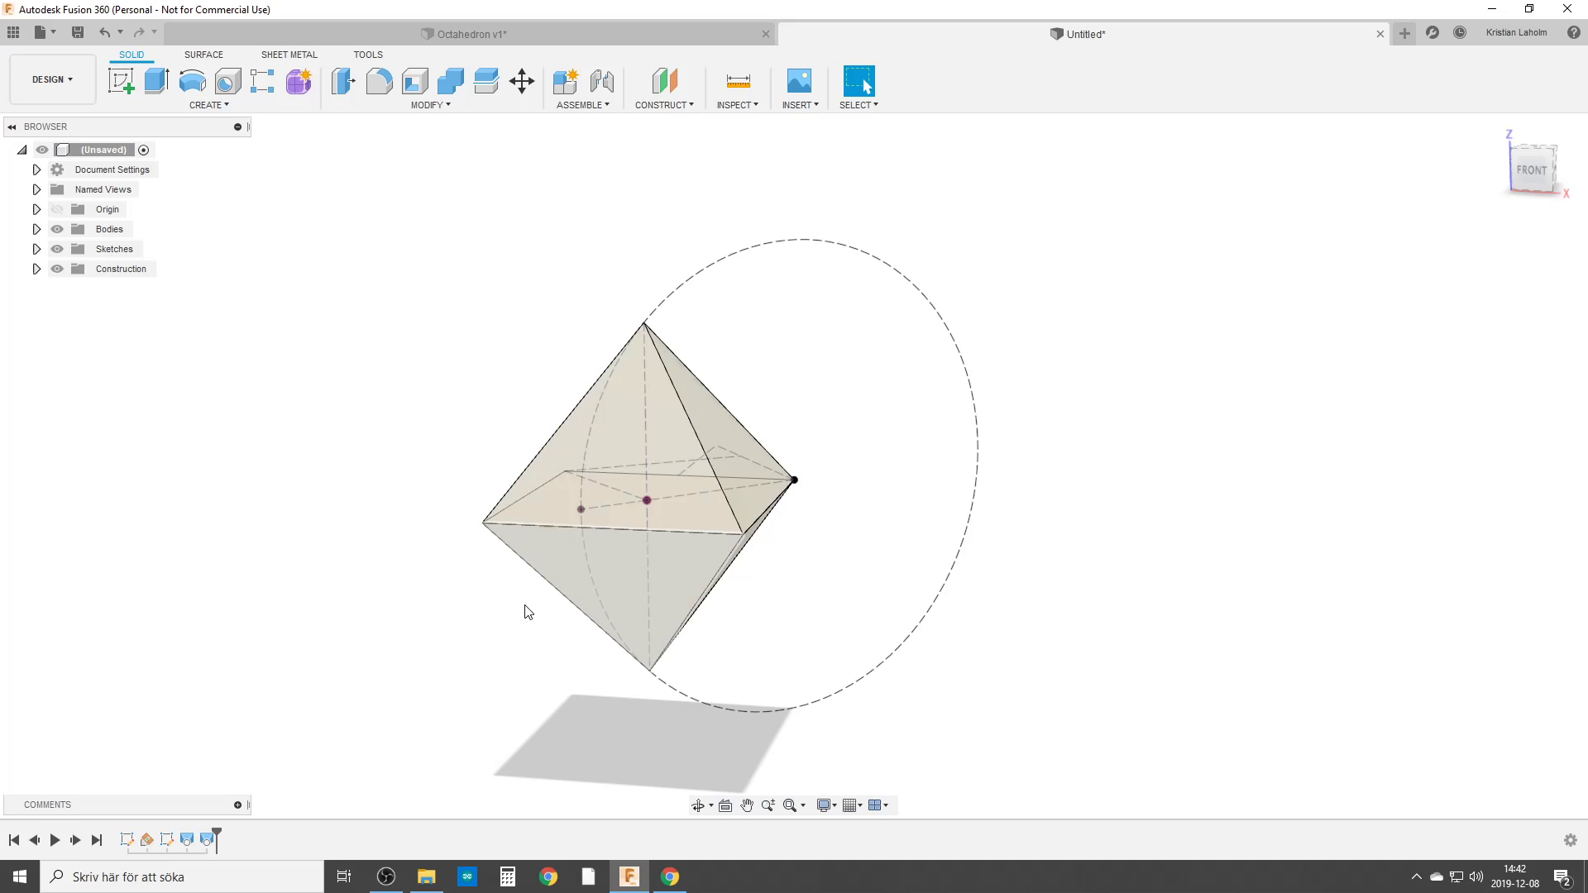
pyautogui.click(738, 80)
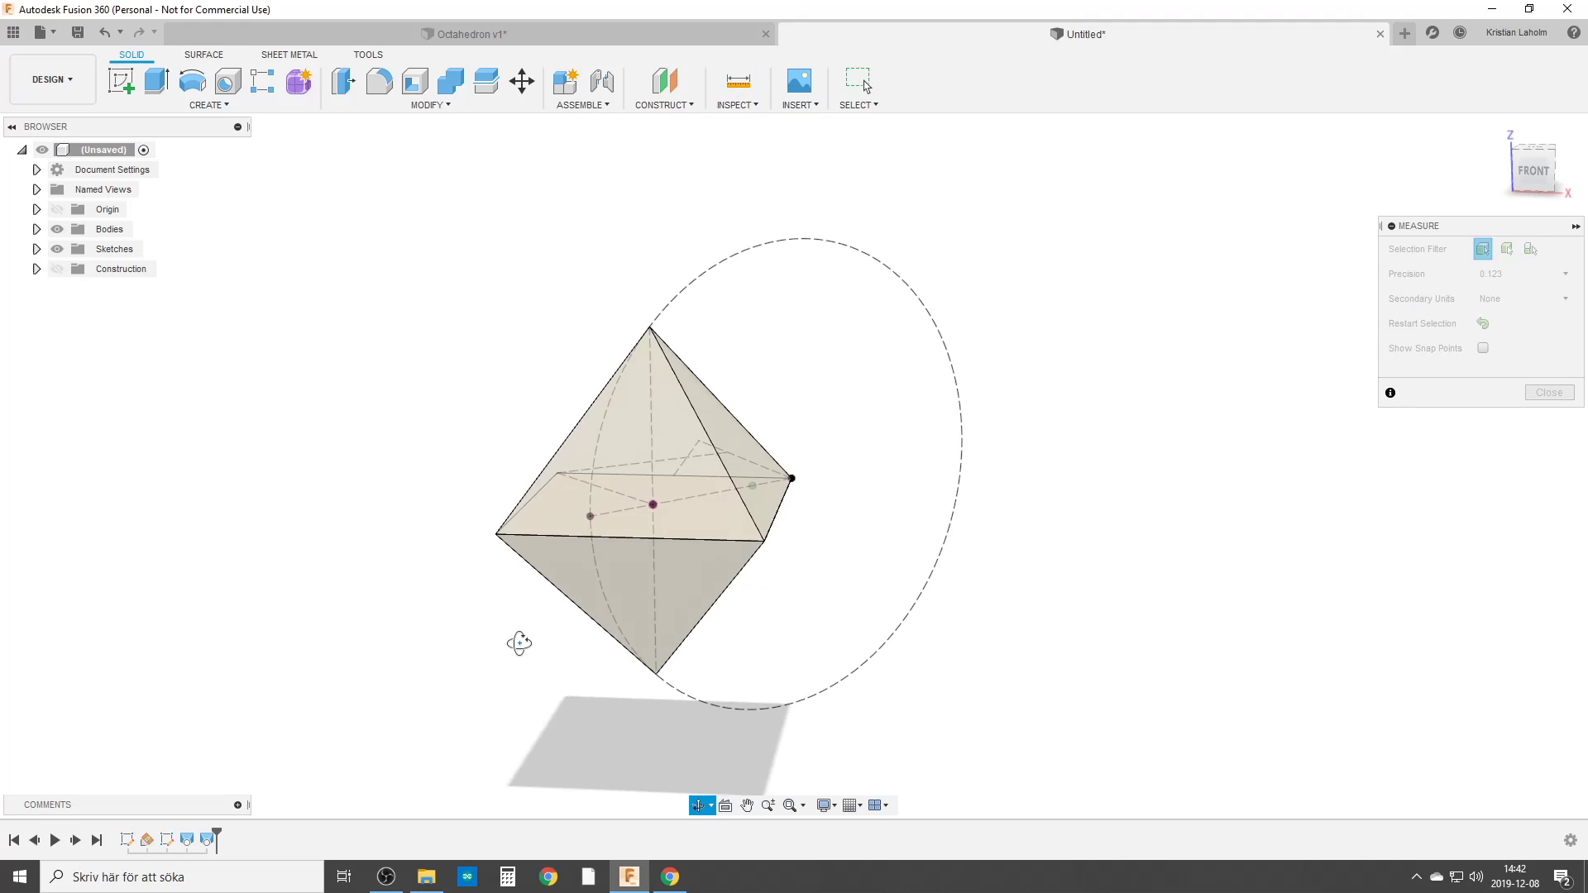
pyautogui.moveTo(518, 642)
pyautogui.keyDown('shift'); pyautogui.mouseDown(button='middle')
pyautogui.moveTo(458, 592)
pyautogui.moveTo(433, 602)
pyautogui.moveTo(549, 568)
pyautogui.mouseUp(button='middle'); pyautogui.keyUp('shift')
pyautogui.click(57, 251)
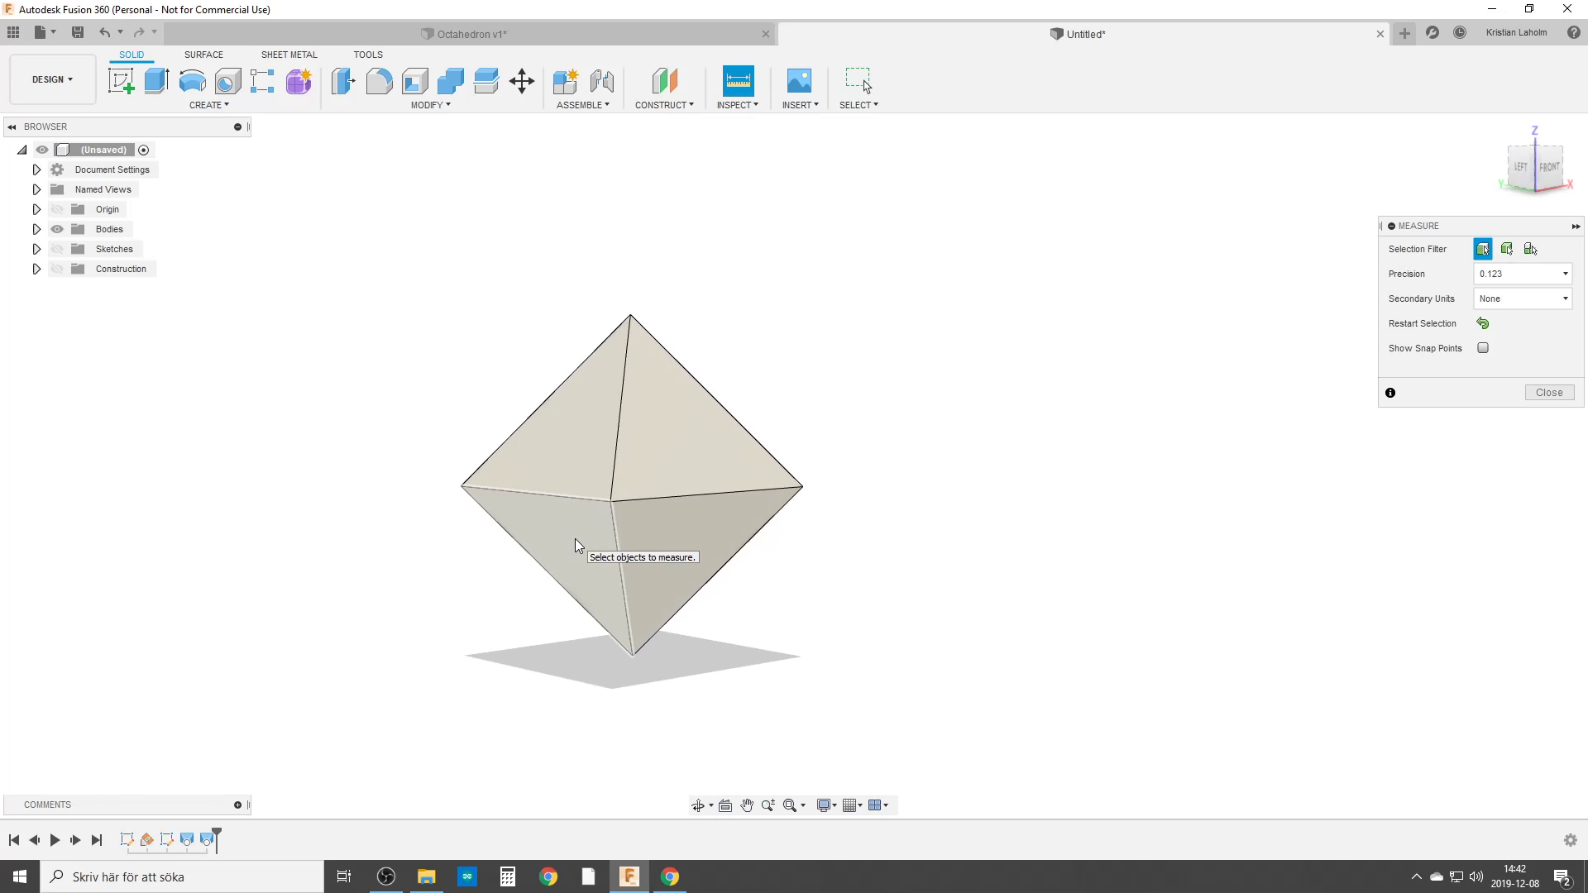
pyautogui.click(573, 538)
pyautogui.keyDown('shift'); pyautogui.moveTo(706, 560); pyautogui.dragTo(715, 439, button='middle'); pyautogui.keyUp('shift')
pyautogui.click(711, 433)
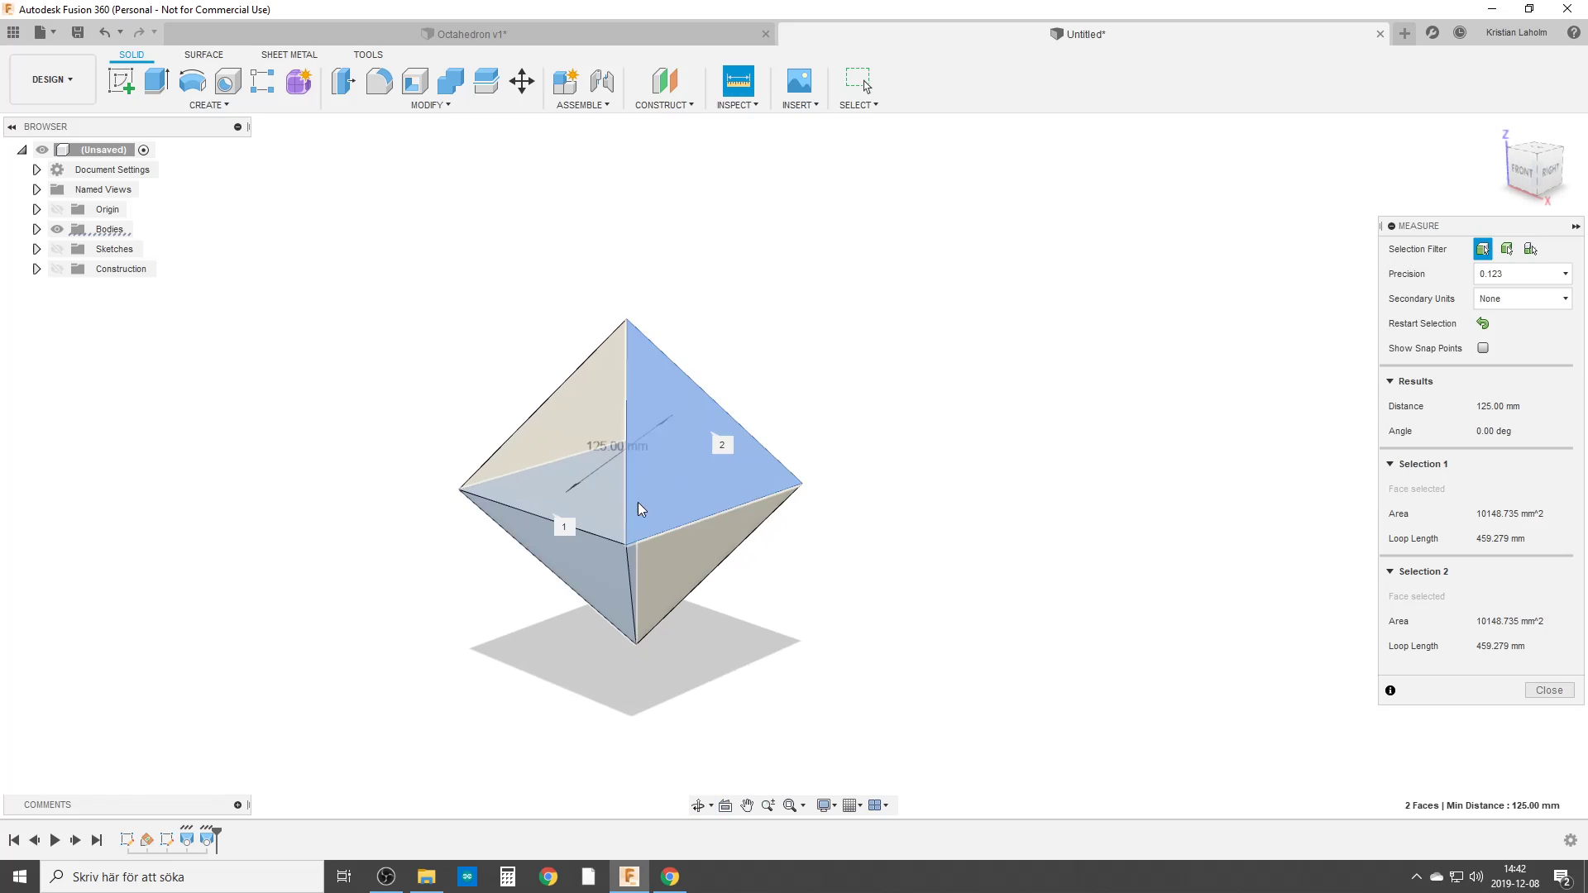
pyautogui.keyDown('shift'); pyautogui.moveTo(638, 503); pyautogui.dragTo(617, 459, button='middle'); pyautogui.keyUp('shift')
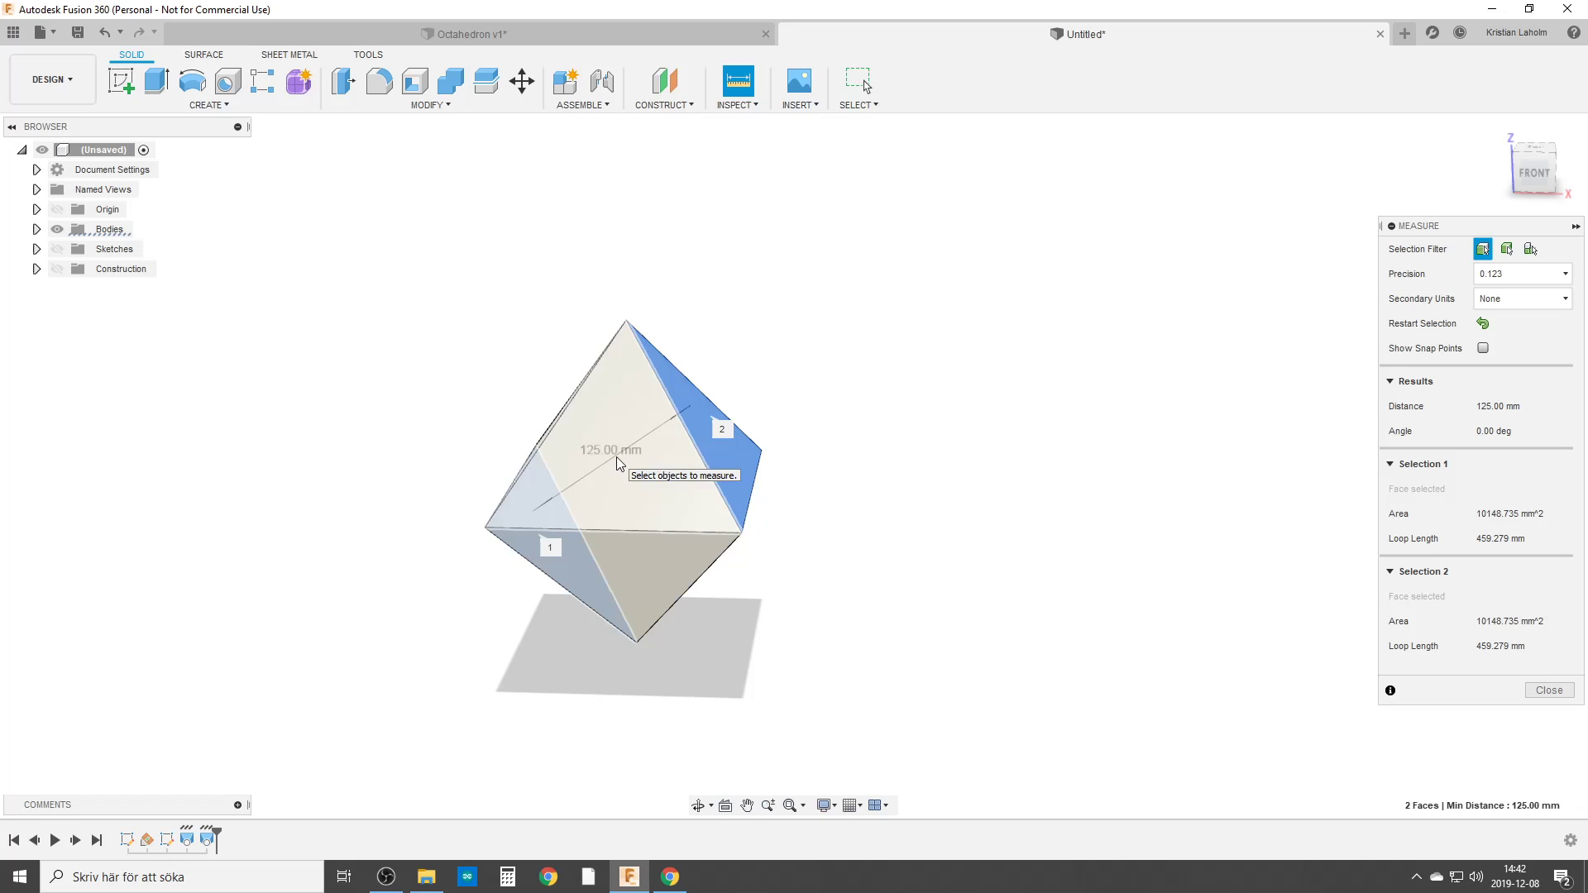
# Reopen the first sketch, set its 125 mm face-distance dimension to 67.5 mm, and finish the sketch.
pyautogui.click(1549, 689)
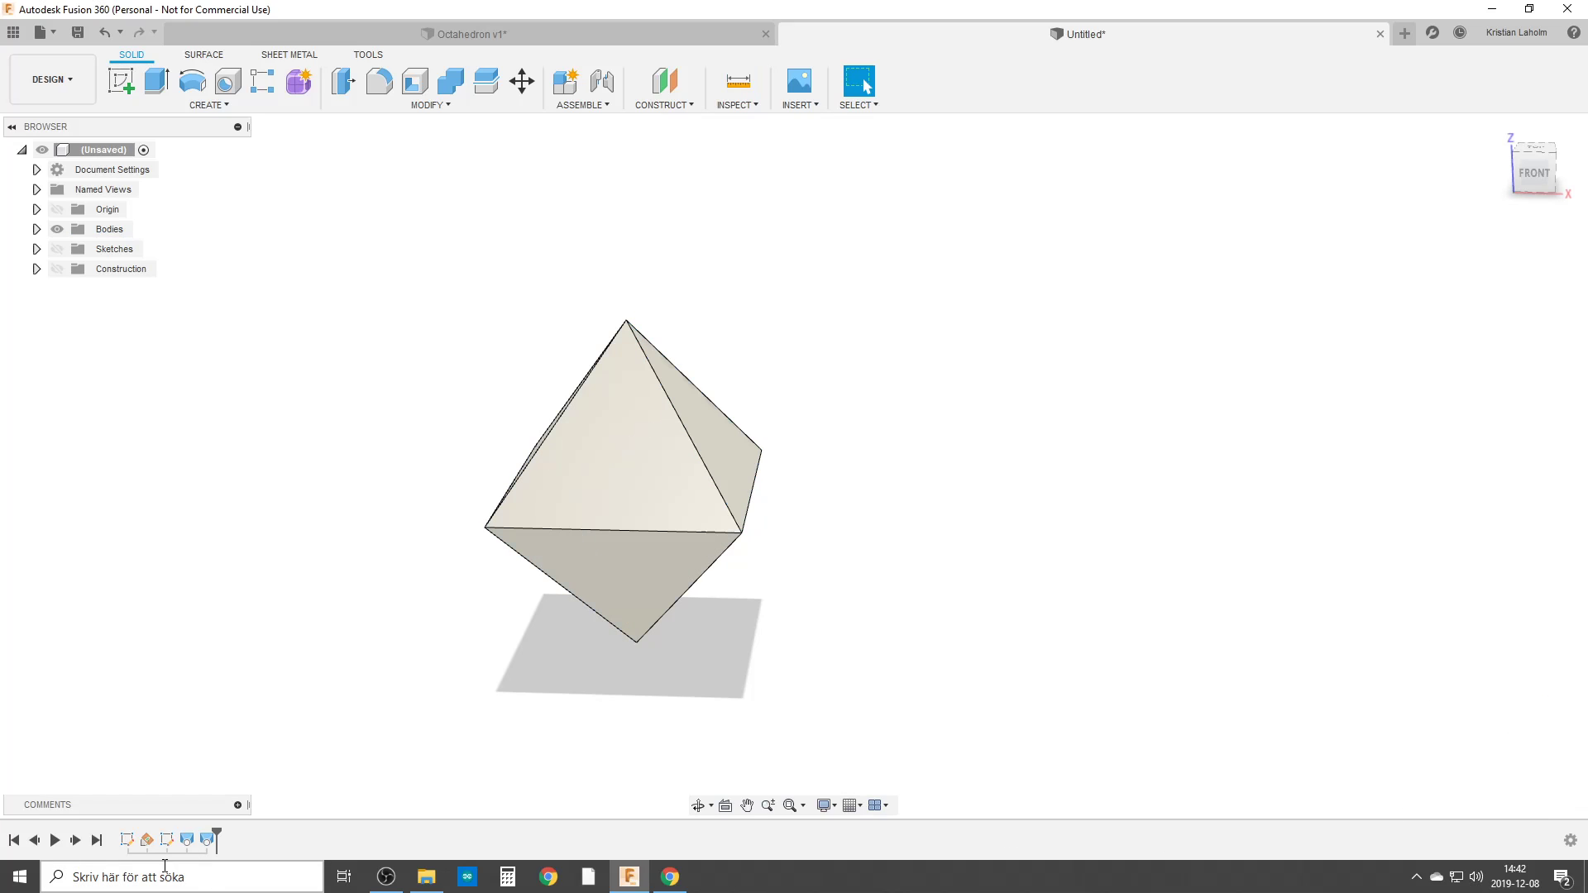
pyautogui.doubleClick(126, 839)
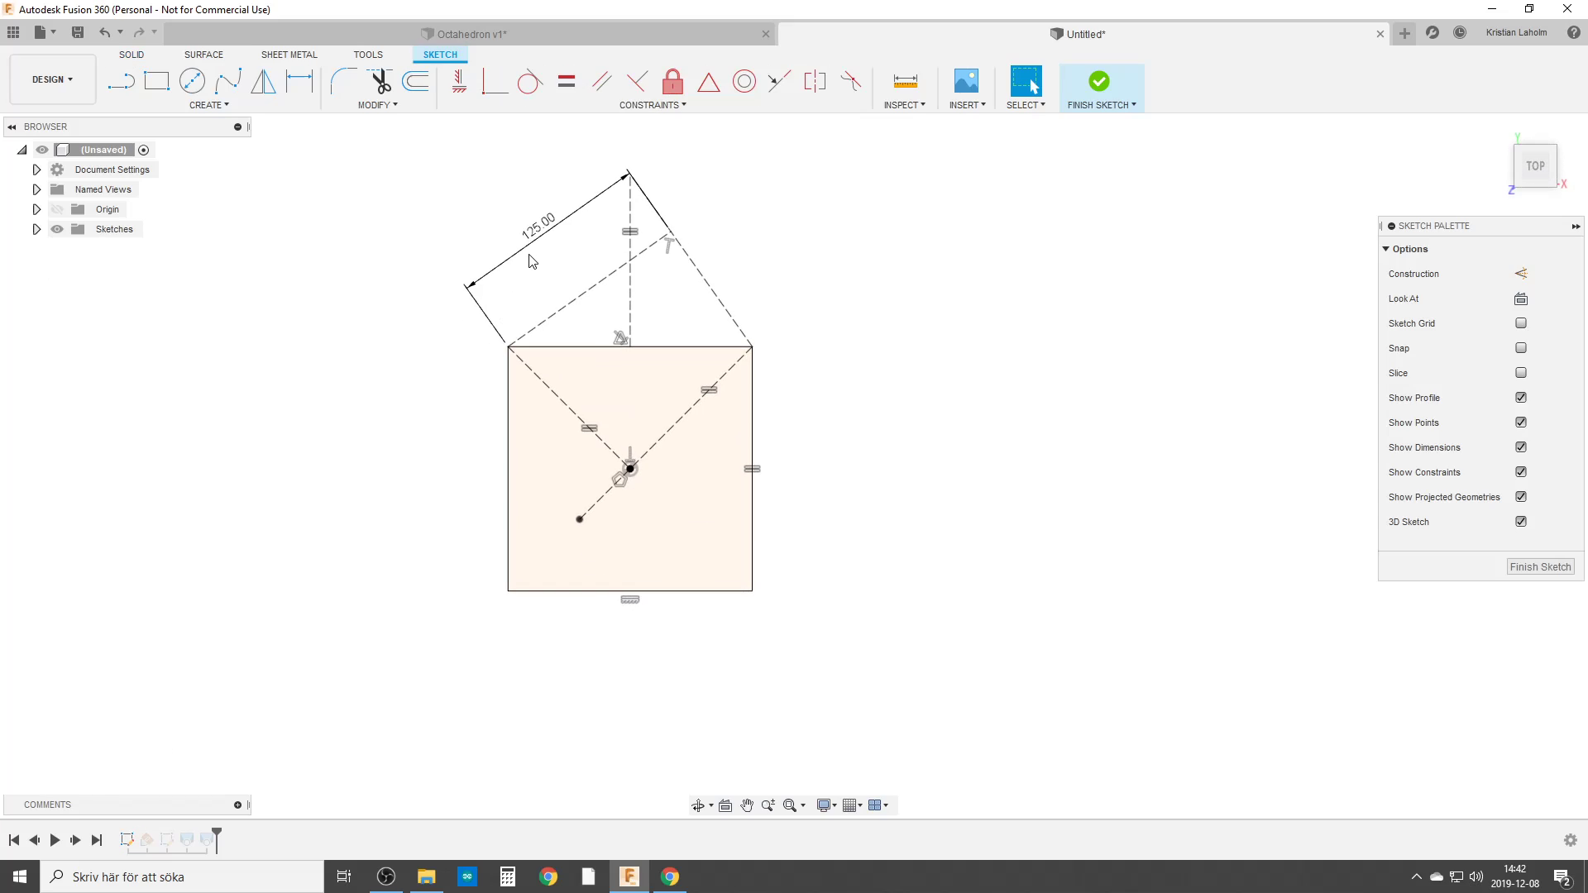
pyautogui.doubleClick(536, 227)
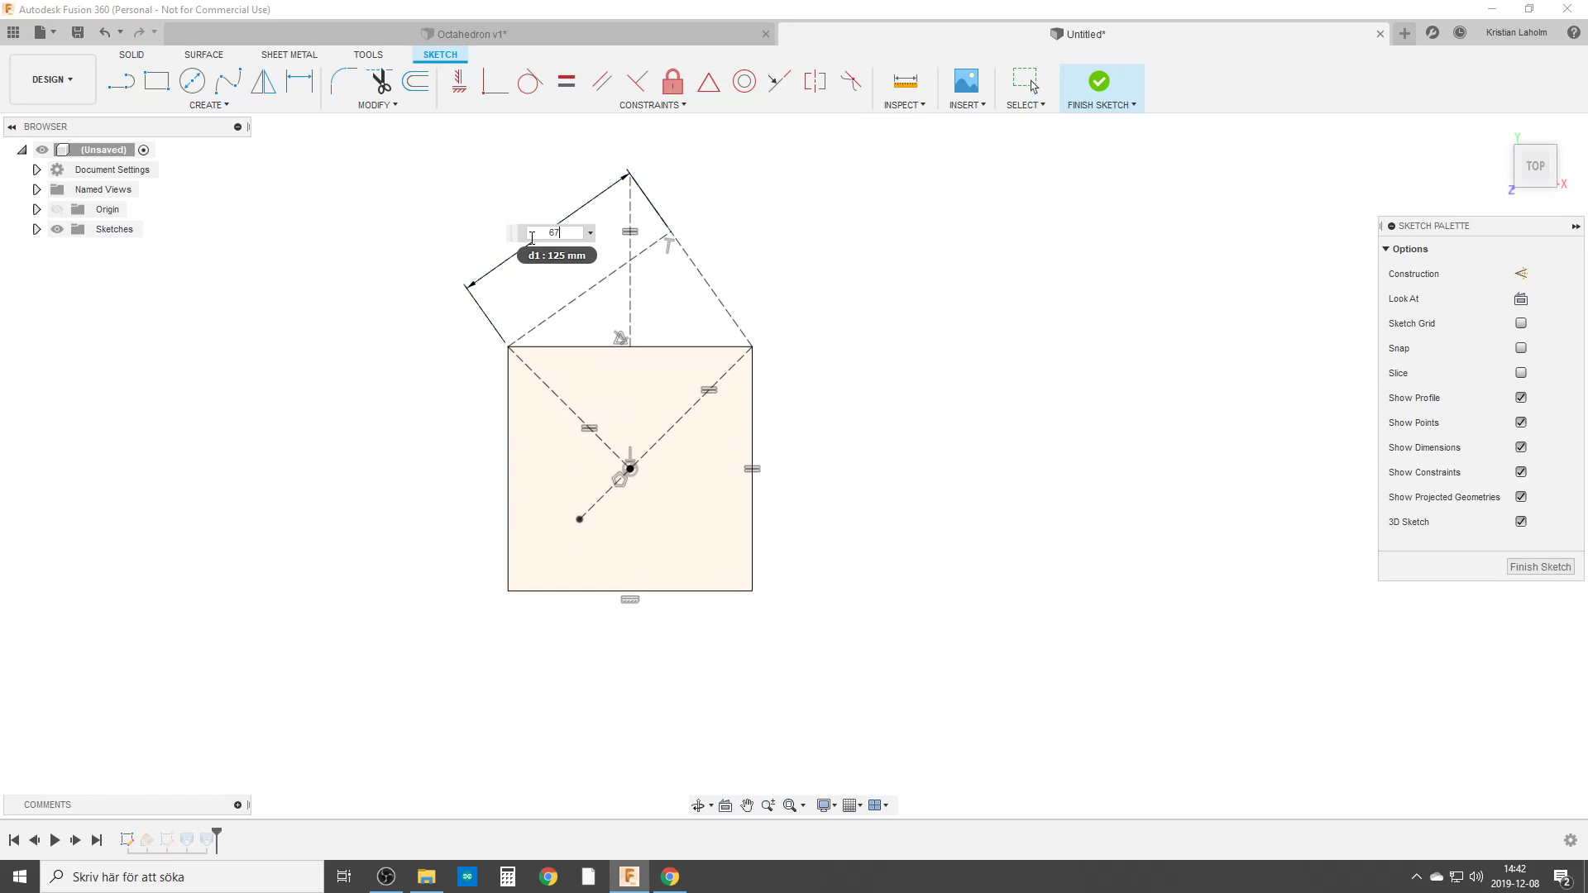
pyautogui.press('Return')
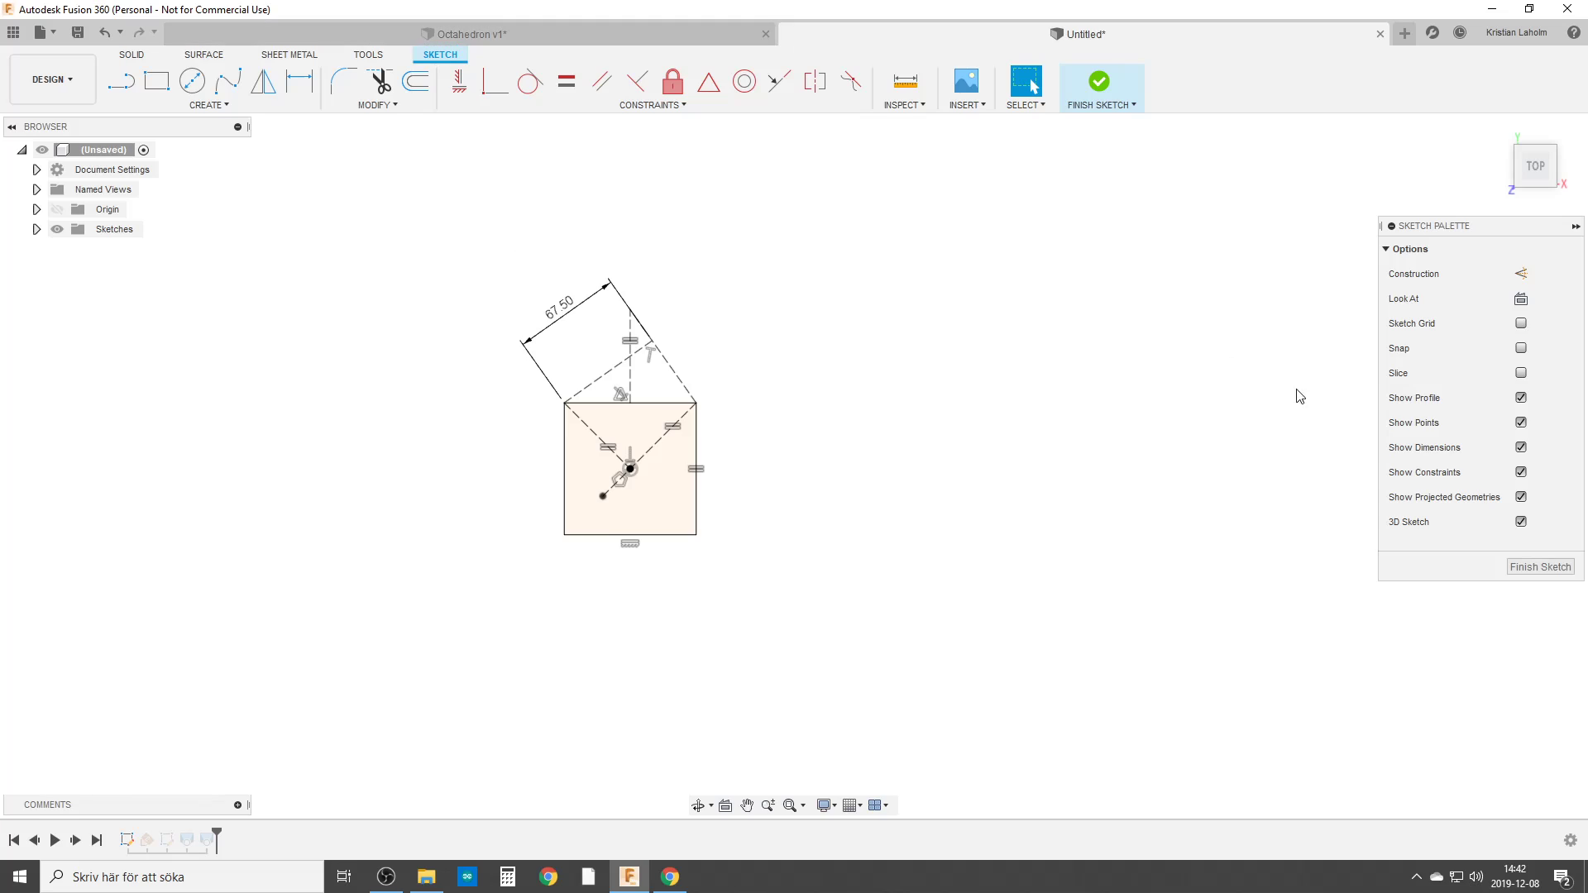
pyautogui.click(1540, 567)
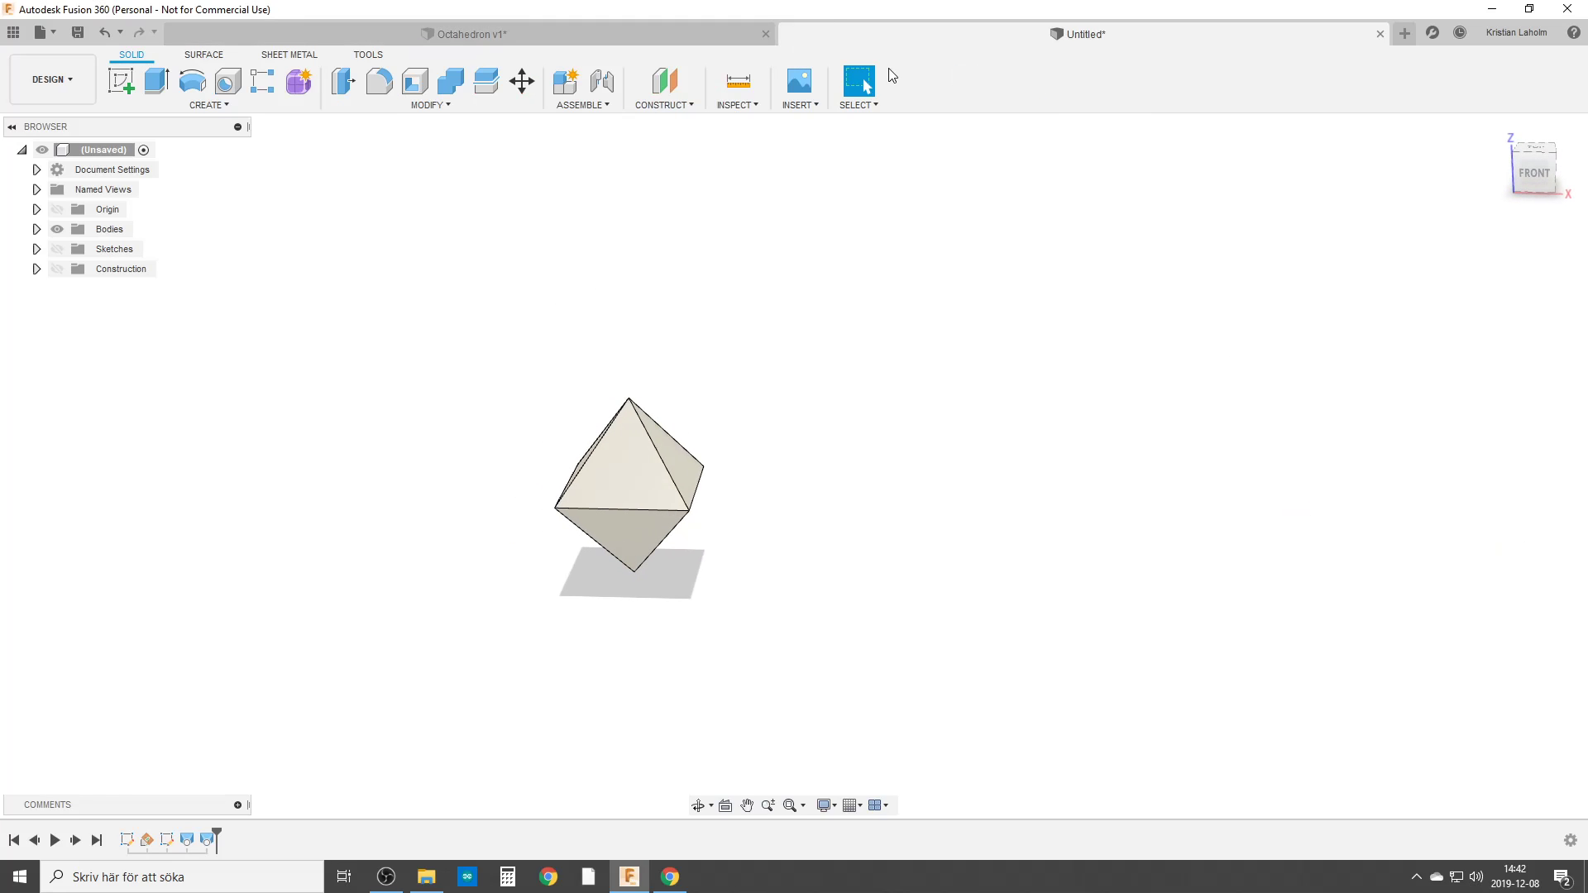
# Measure the distance between two opposite faces of the resized octahedron.
pyautogui.click(728, 89)
pyautogui.keyDown('shift'); pyautogui.moveTo(471, 524); pyautogui.dragTo(572, 578, button='middle'); pyautogui.keyUp('shift')
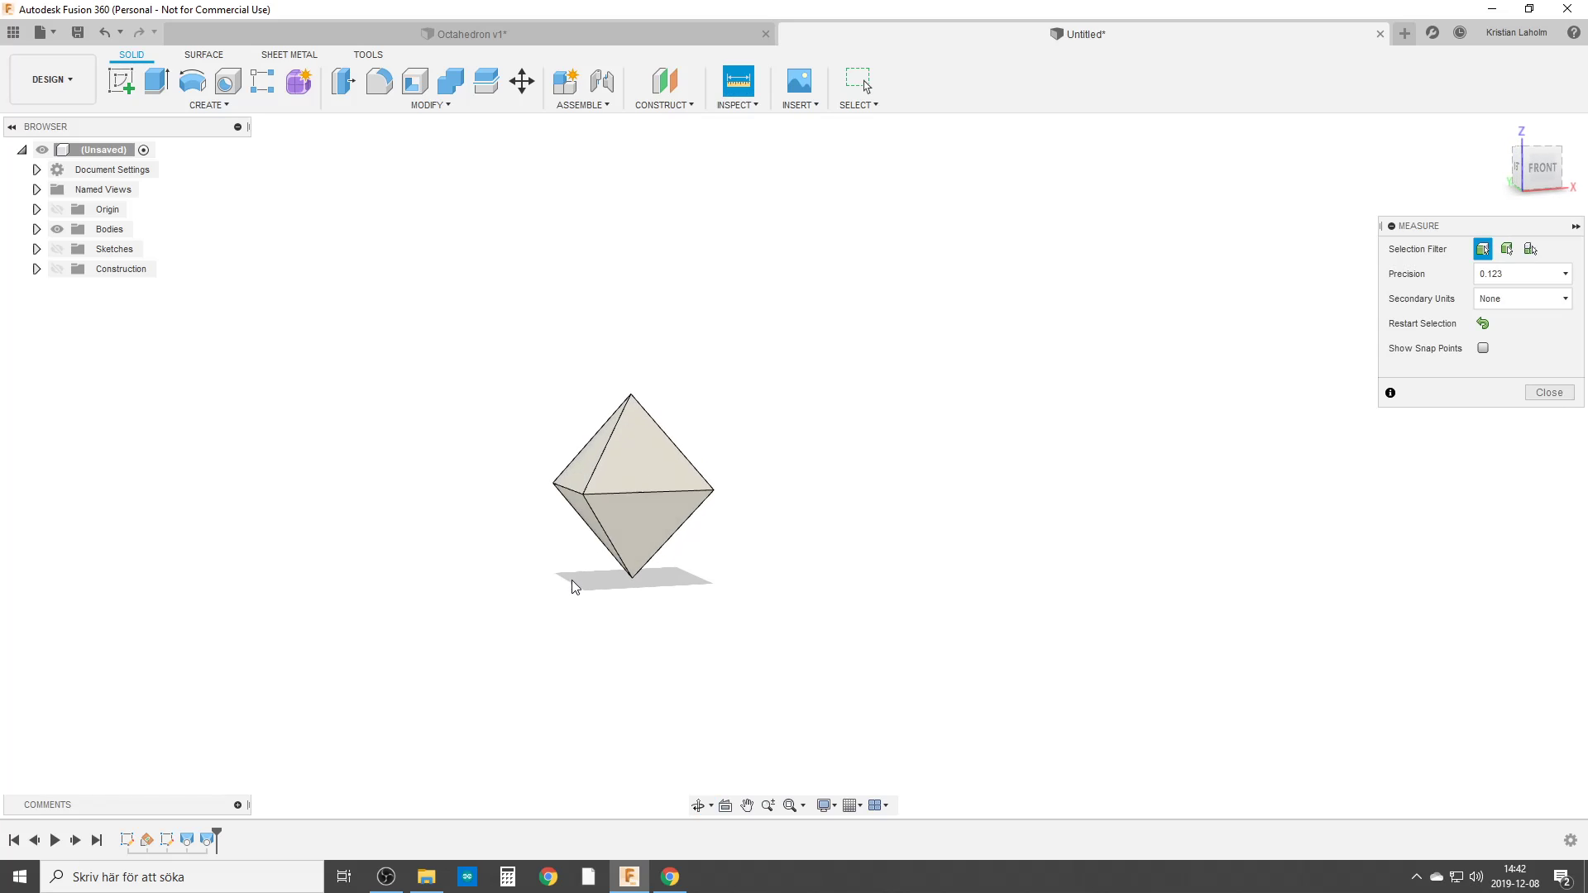
pyautogui.scroll(3, 572, 579)
pyautogui.click(594, 479)
pyautogui.keyDown('shift'); pyautogui.moveTo(593, 479); pyautogui.dragTo(1011, 611, button='middle'); pyautogui.keyUp('shift')
pyautogui.click(726, 413)
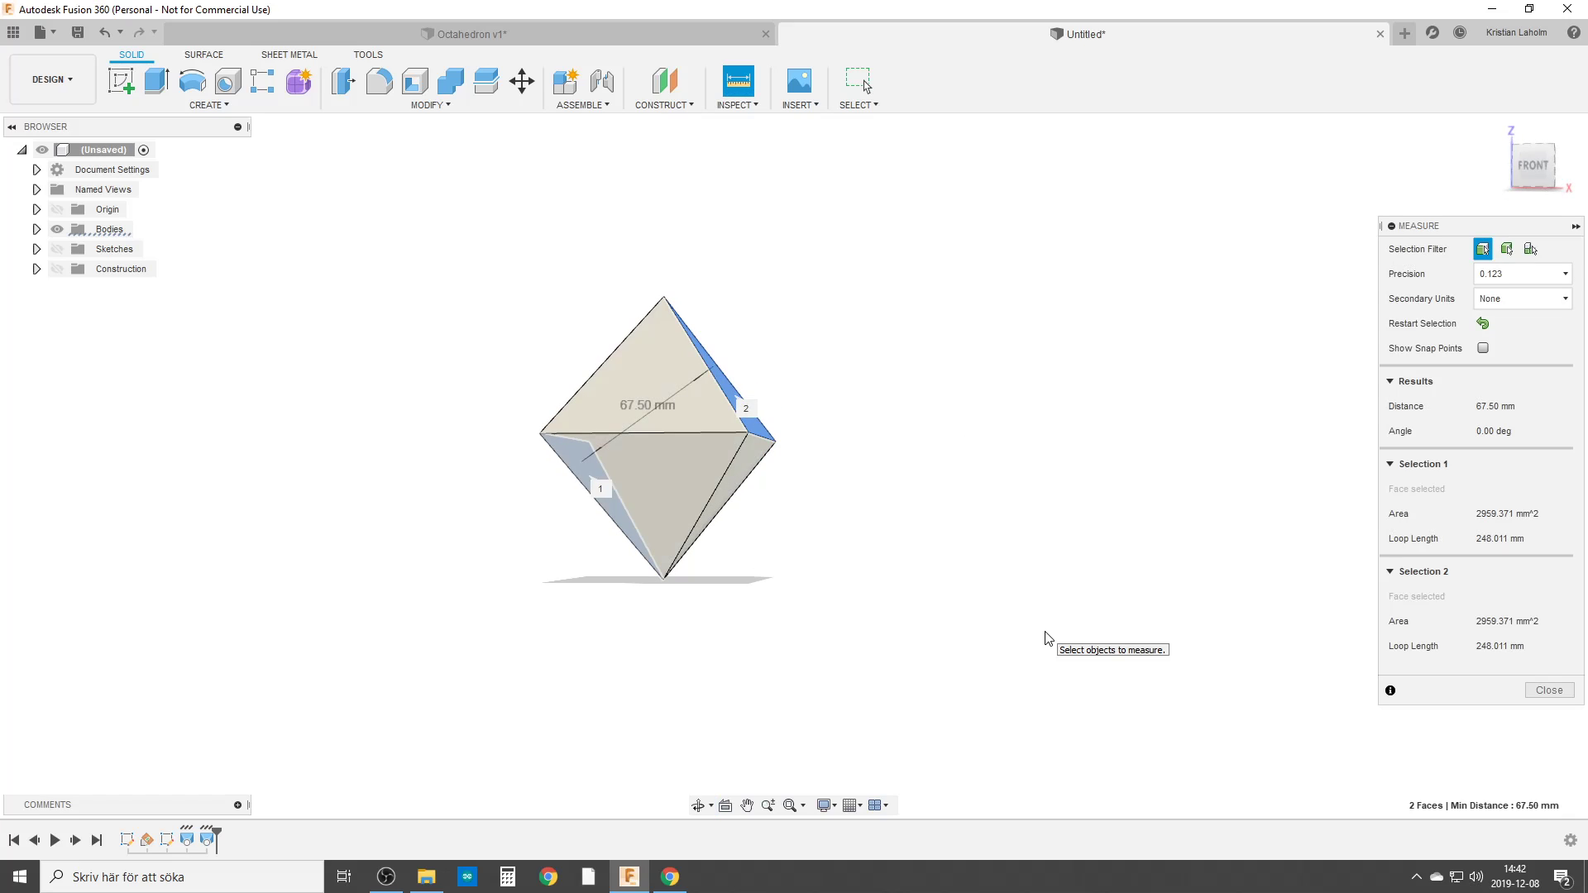